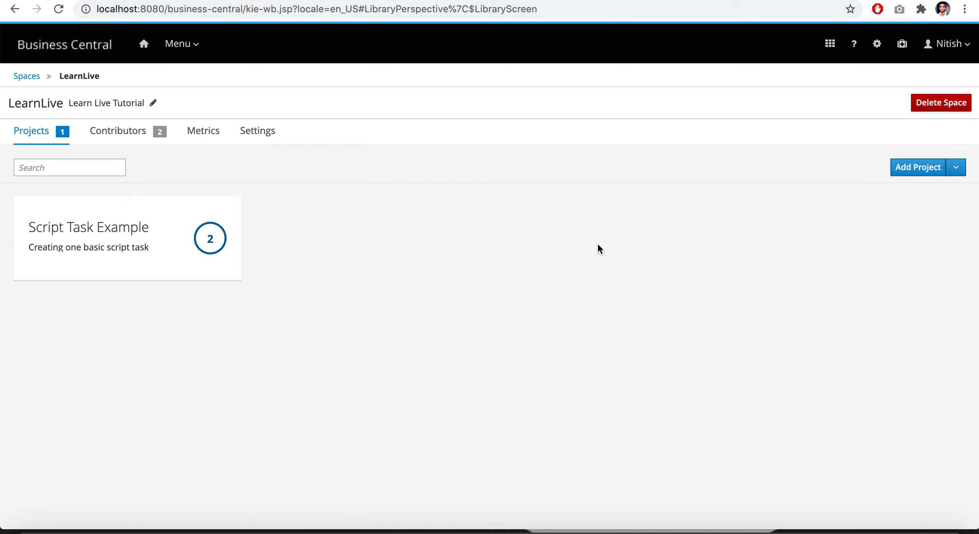
Add a project named "Human Task Example" with the description "Creating Human Task" to the LearnLive space
left_click(919, 170)
left_click(499, 109)
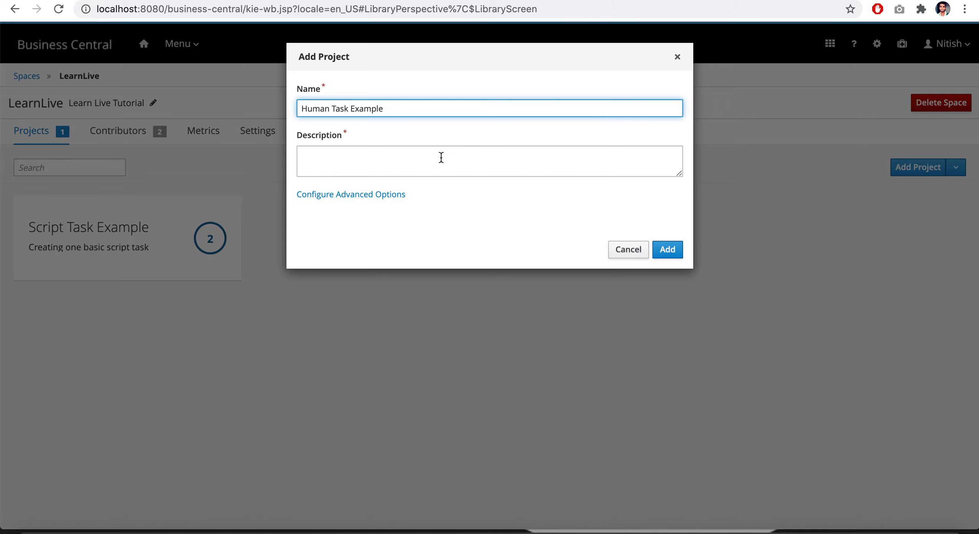
left_click(414, 159)
type("Creating Human Task")
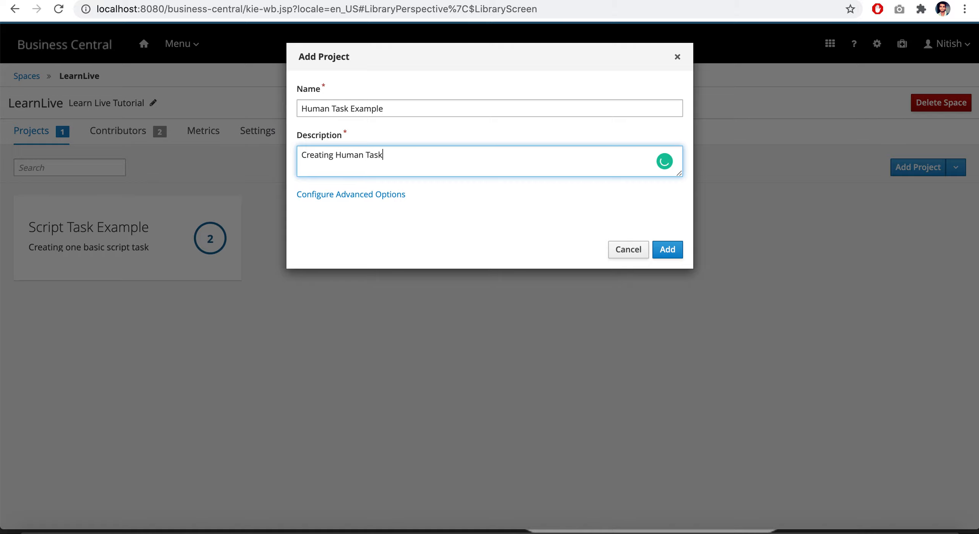
left_click(389, 195)
left_click(390, 196)
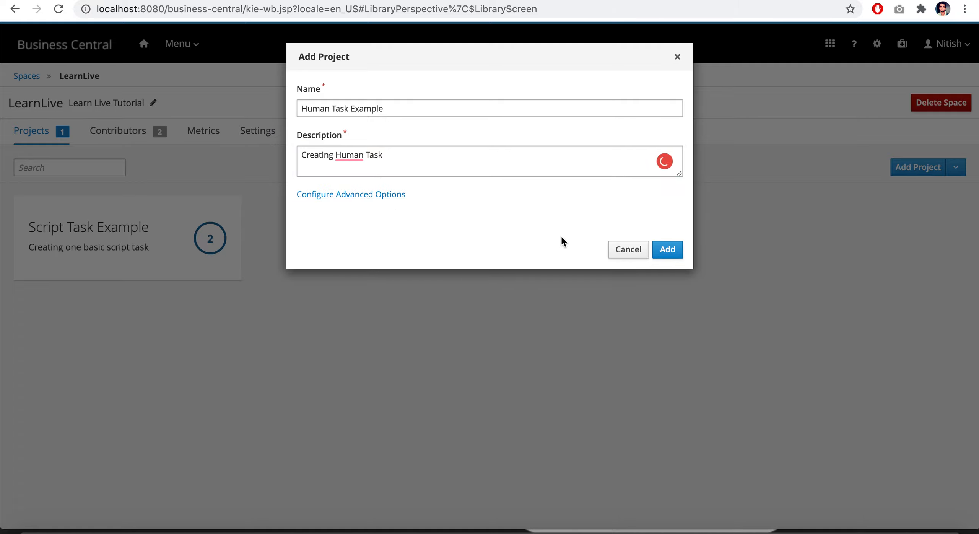
left_click(668, 251)
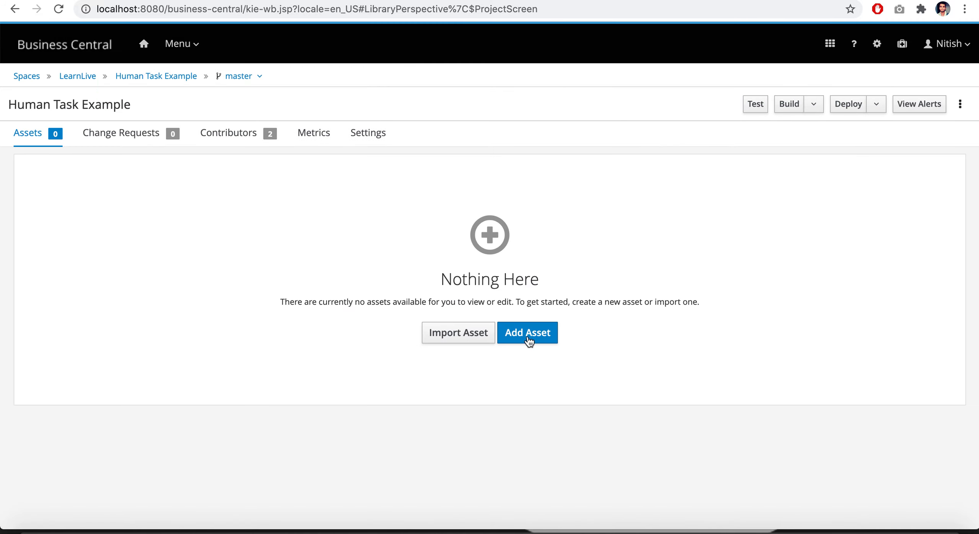
Create a Business Process asset named "Human Process Example" in the package com.learnlive.humantaskexample
left_click(528, 335)
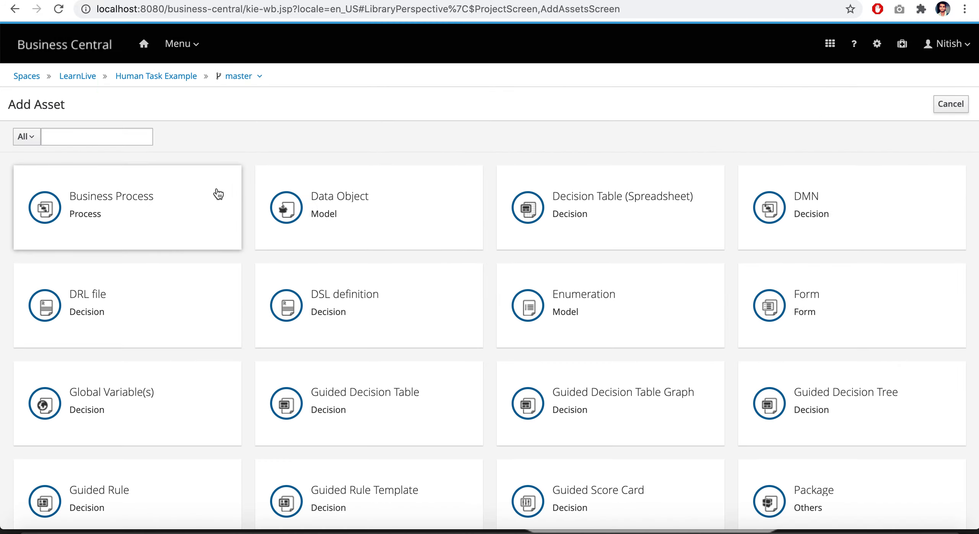
left_click(139, 214)
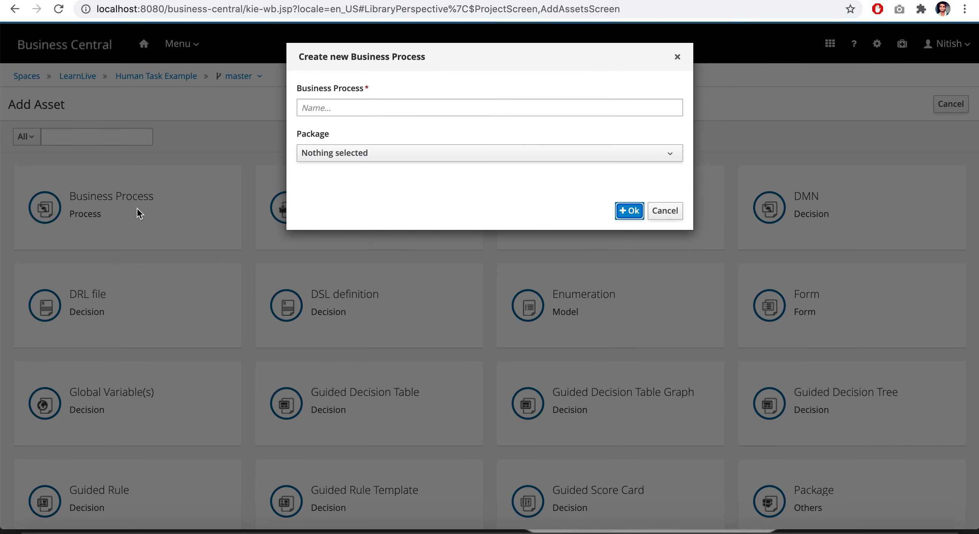
left_click(372, 104)
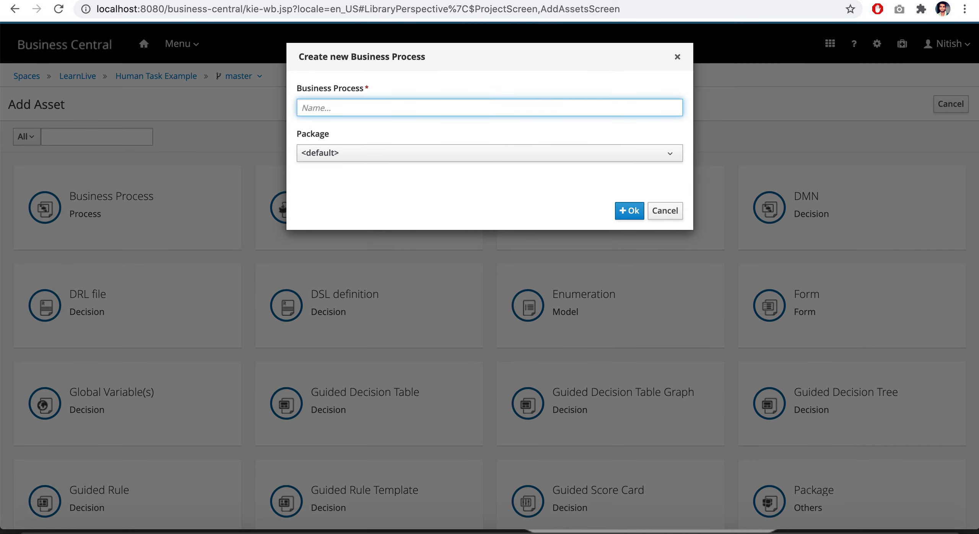
type("Human Process Ex")
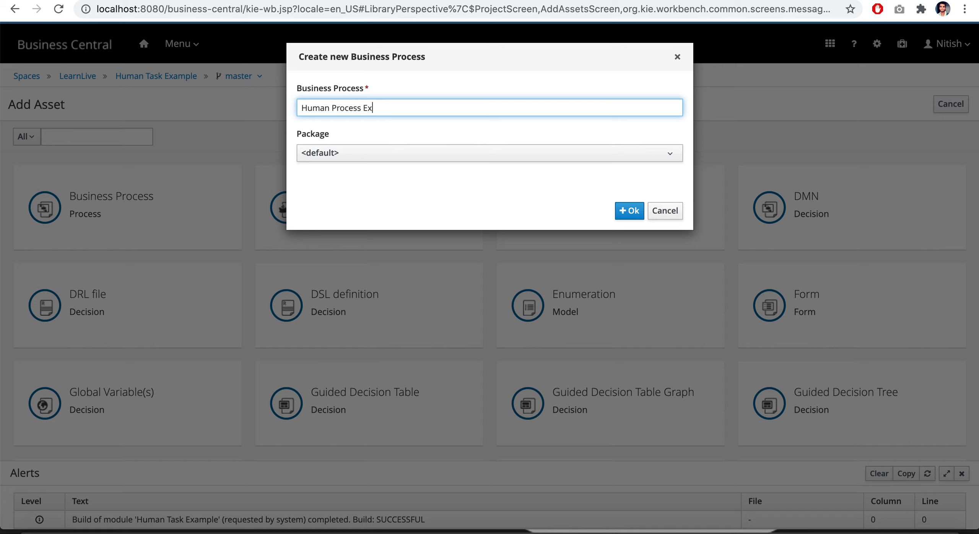
left_click(404, 153)
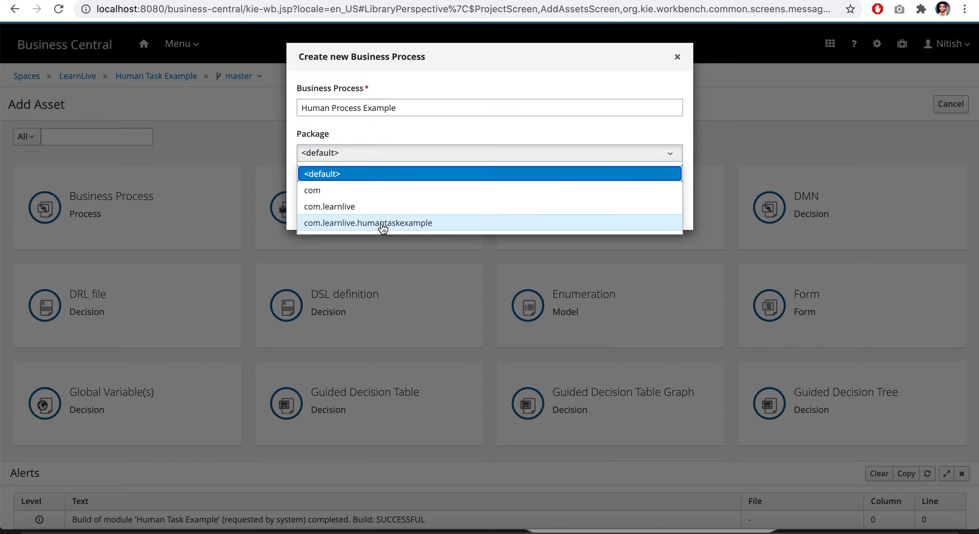
left_click(382, 223)
left_click(634, 211)
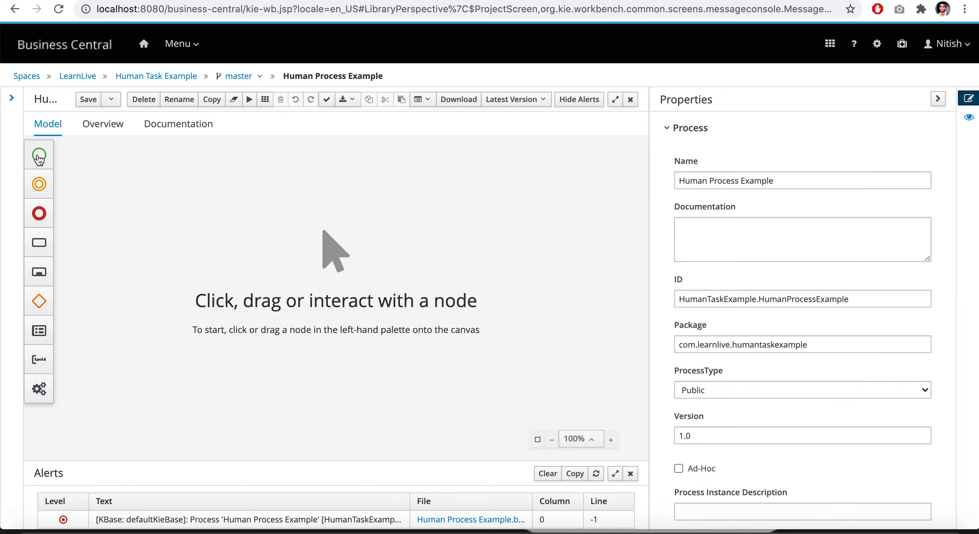
Place a start event and a User task on the canvas, arranging the task to the right of the start event
left_click(38, 156)
left_click_drag(97, 174, 238, 237)
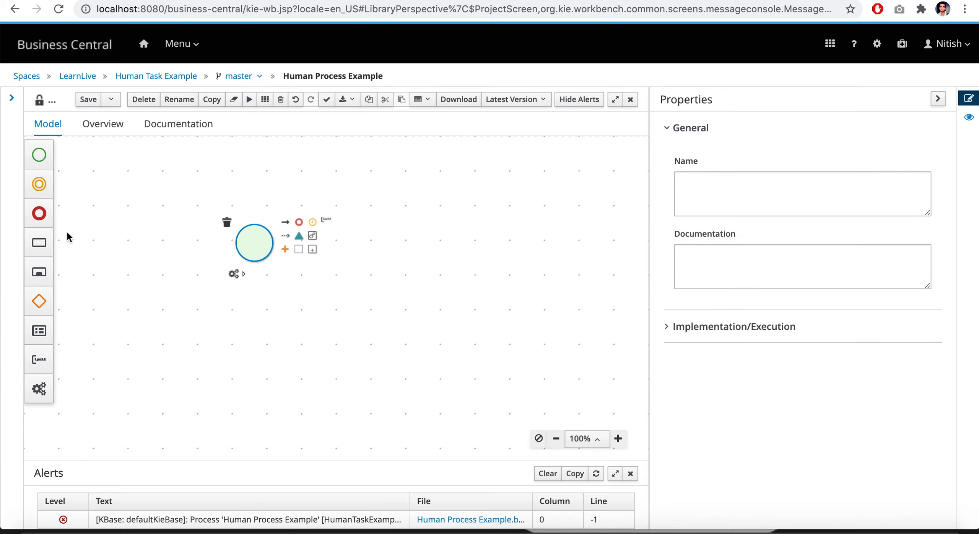
left_click(39, 242)
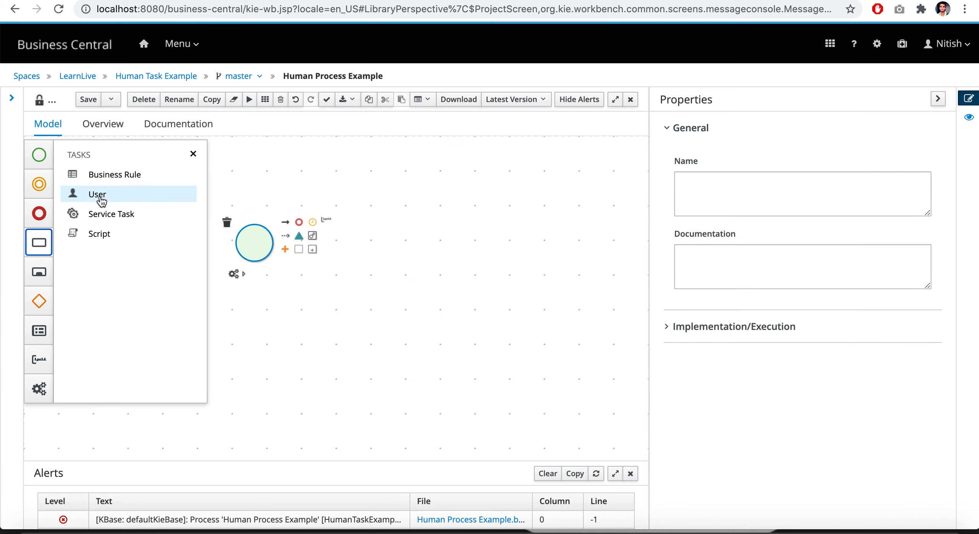
left_click_drag(104, 194, 347, 237)
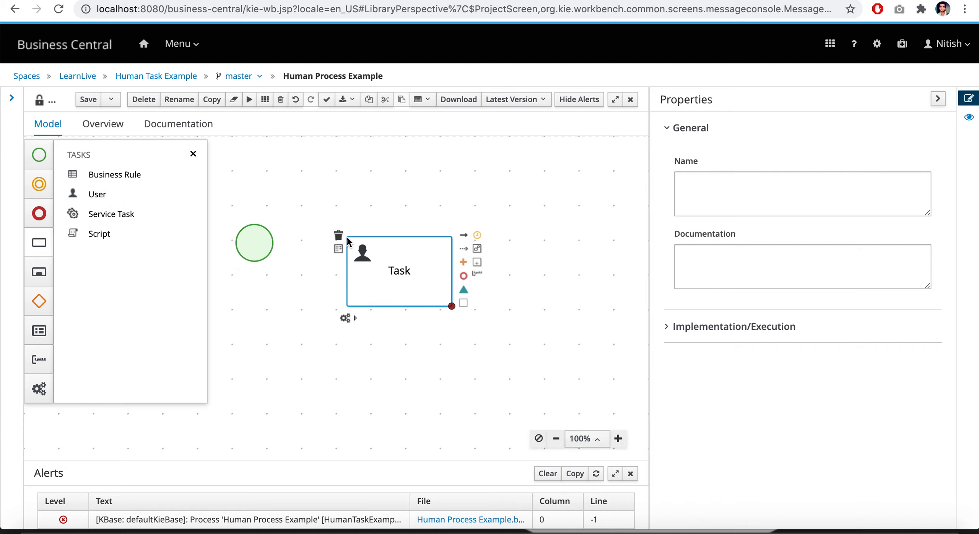
left_click(193, 153)
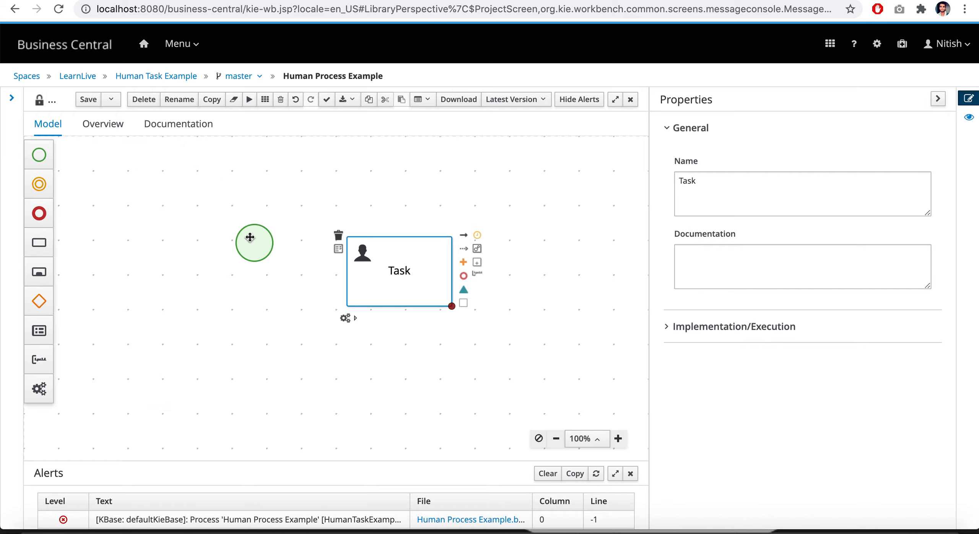
left_click_drag(250, 238, 112, 251)
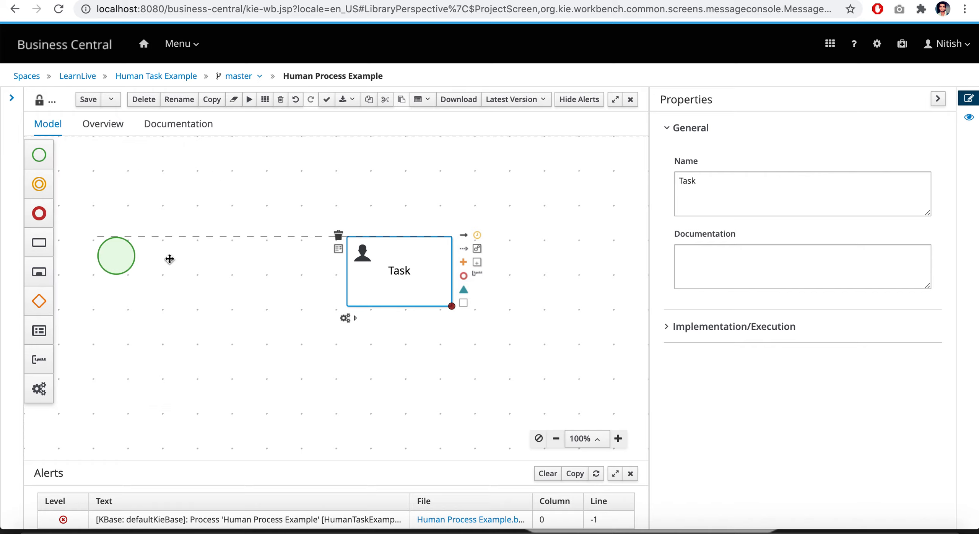
left_click_drag(420, 271, 271, 262)
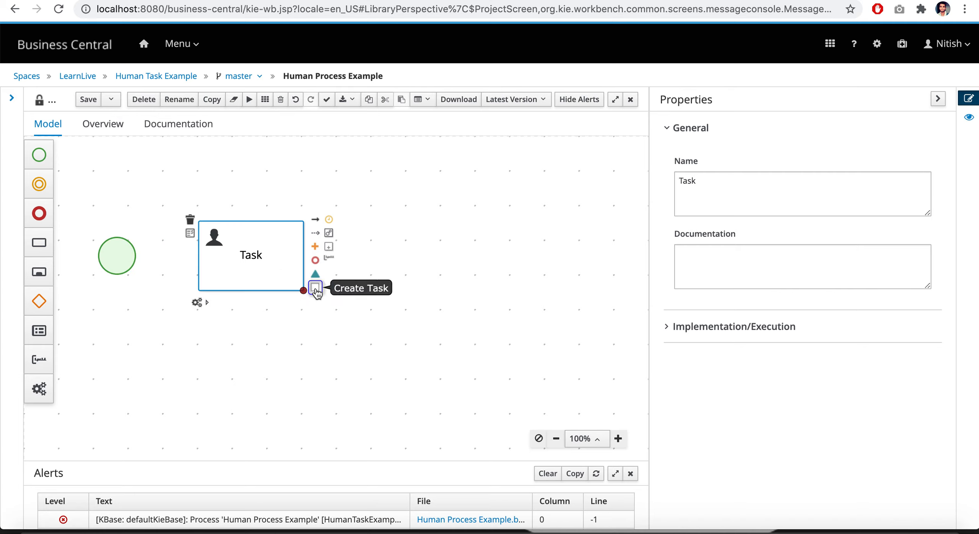
Append a connected task after the User task and convert it into a Script task
left_click(315, 288)
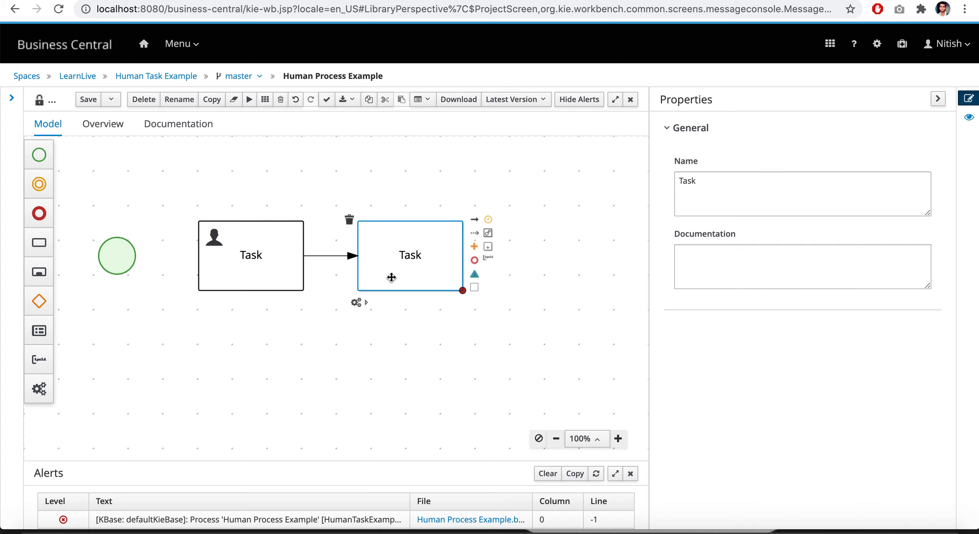
left_click(361, 306)
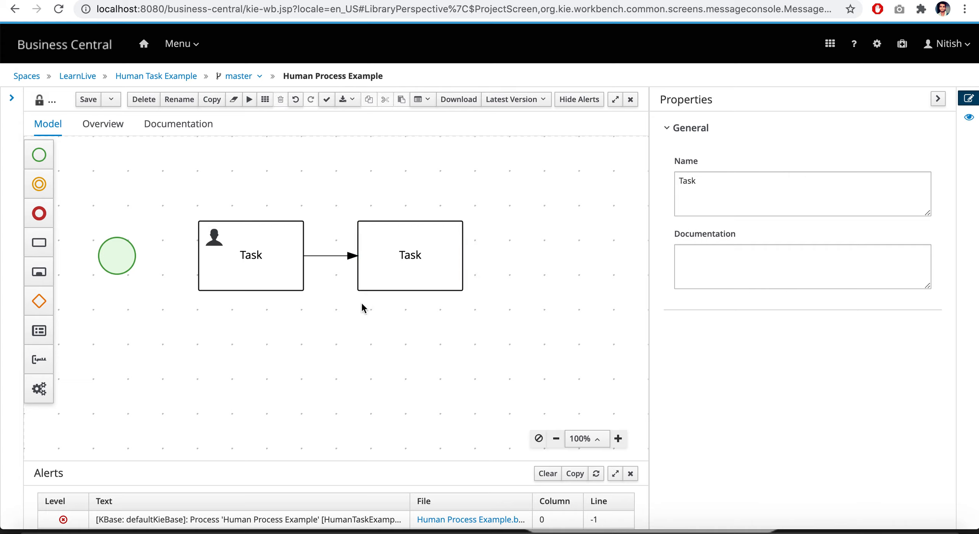
left_click(391, 266)
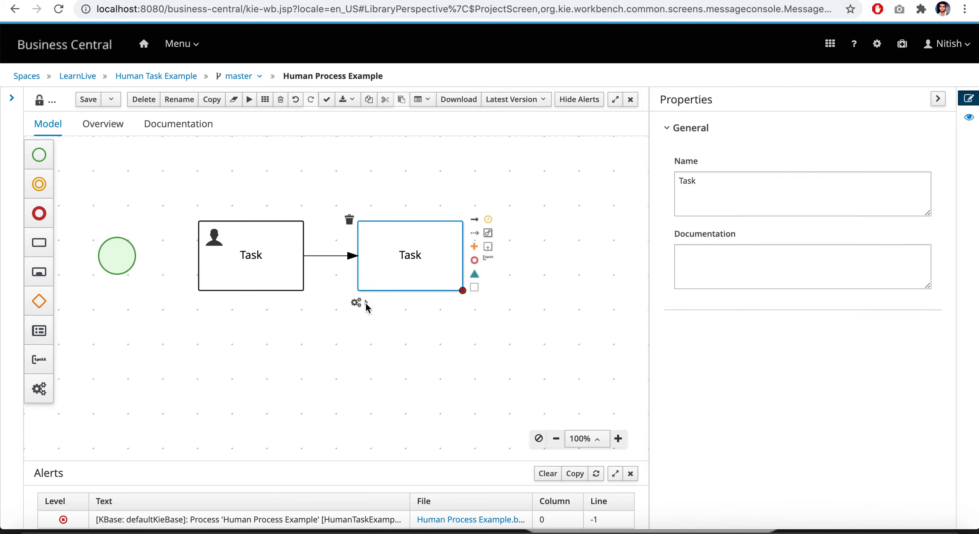
left_click(362, 302)
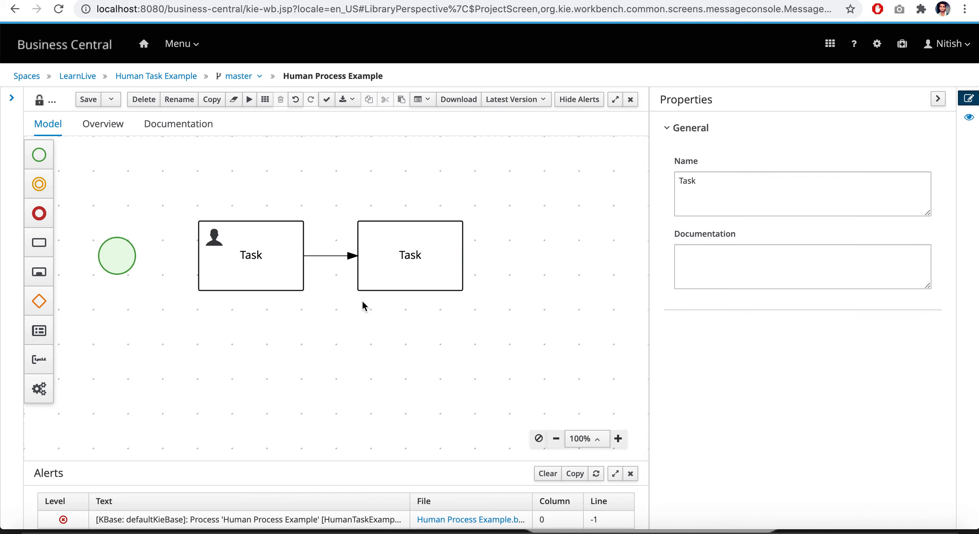
left_click(382, 274)
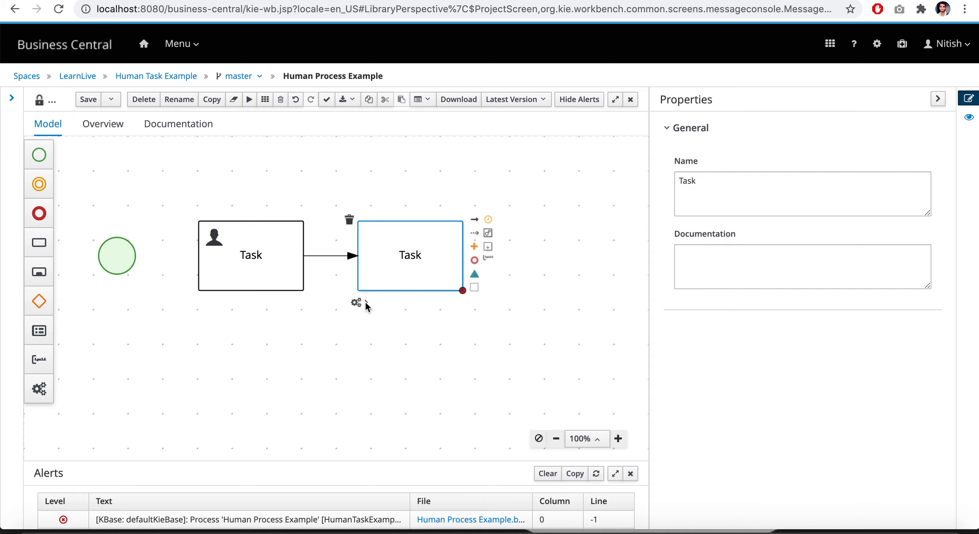
mouse_move(357, 303)
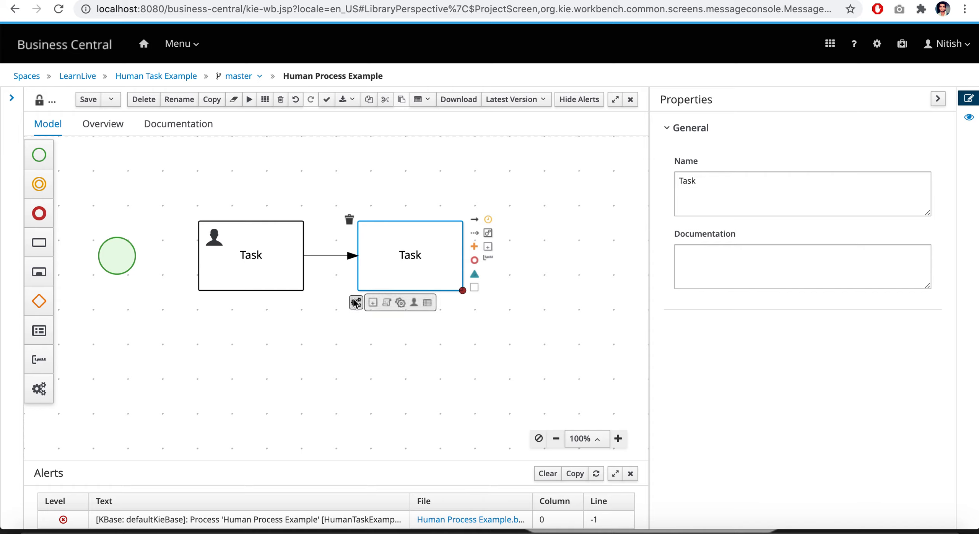
left_click(387, 304)
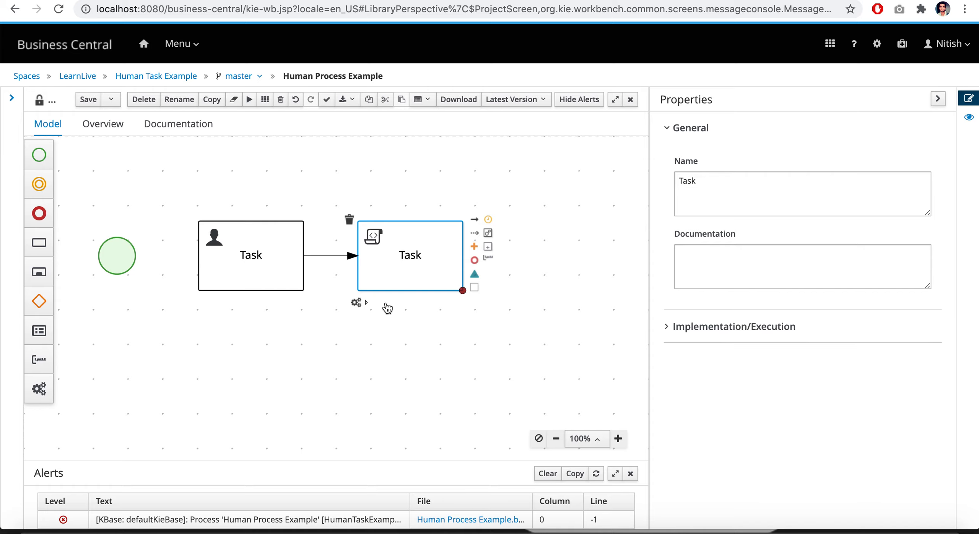
Connect the start event to the User task with a sequence flow
left_click(259, 263)
left_click(121, 258)
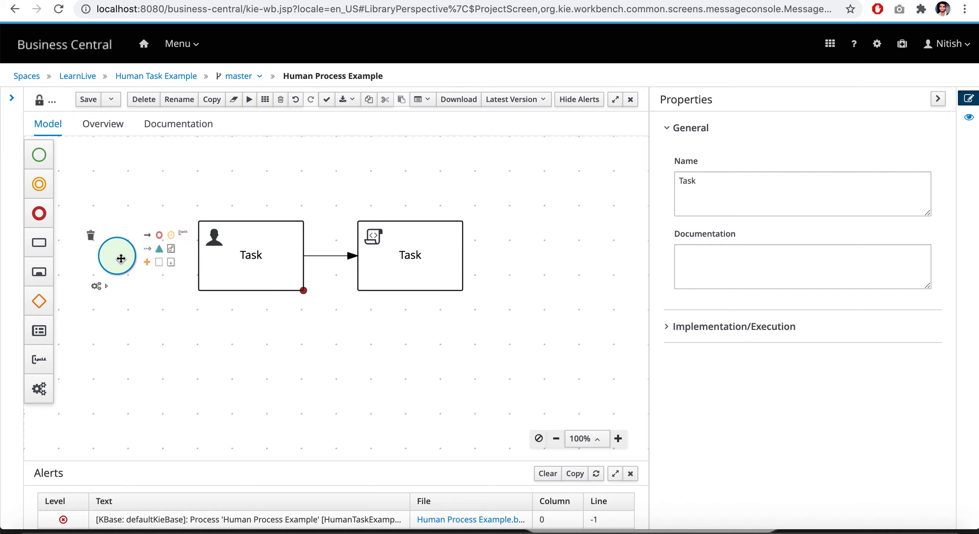
left_click_drag(148, 234, 197, 257)
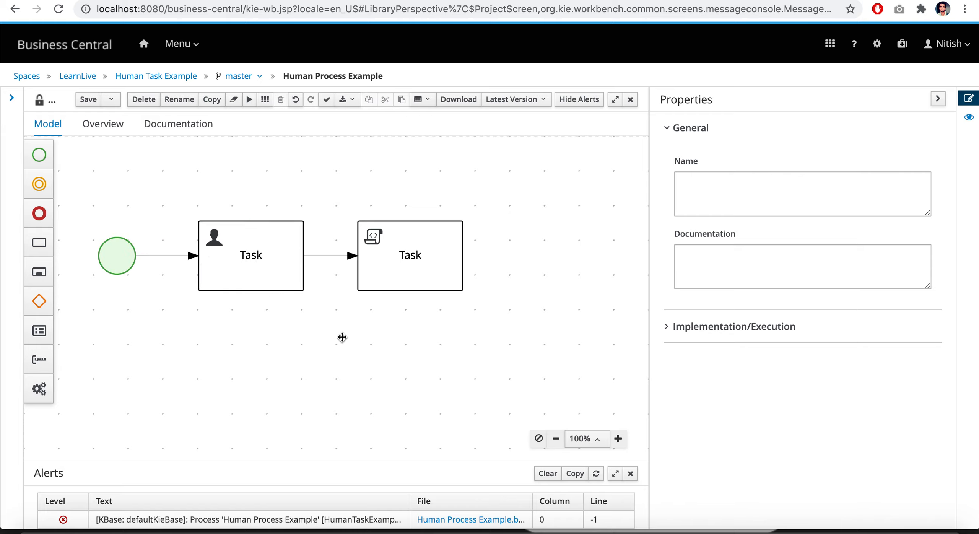
Append a connected end event after the Script task
left_click(441, 243)
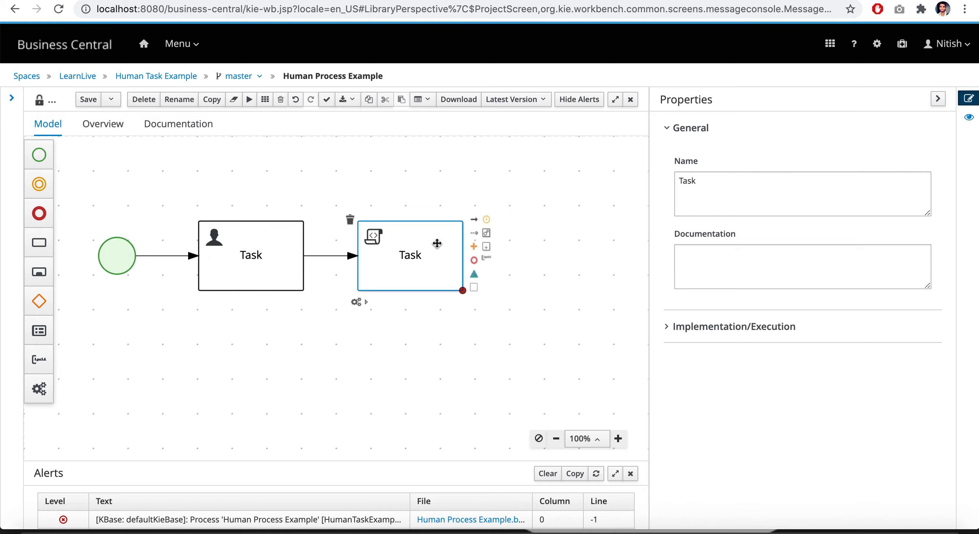
left_click(474, 263)
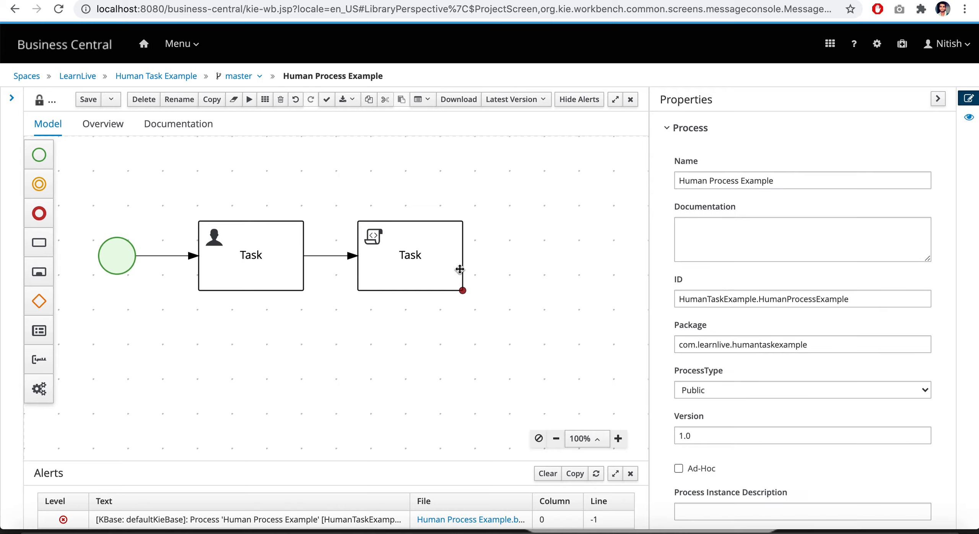
left_click(458, 279)
left_click(474, 261)
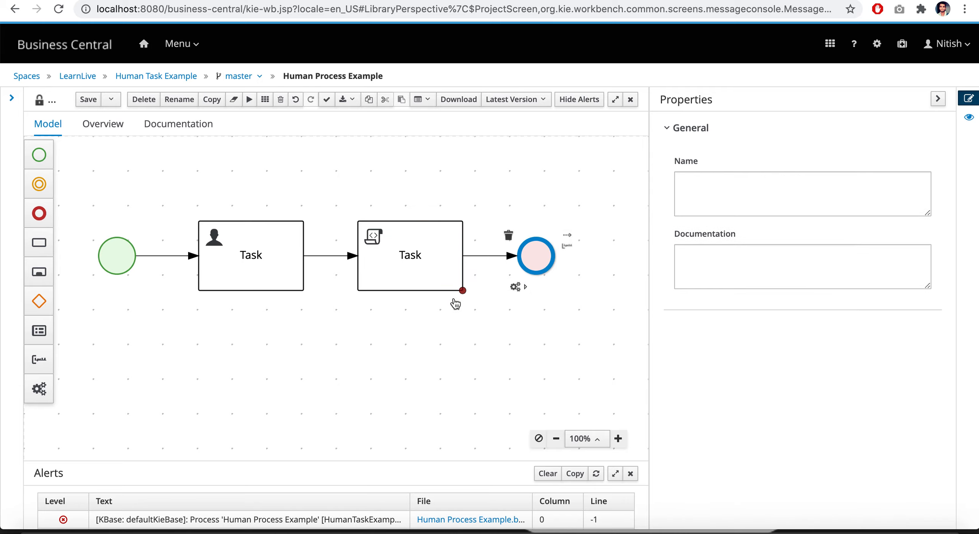
left_click(433, 339)
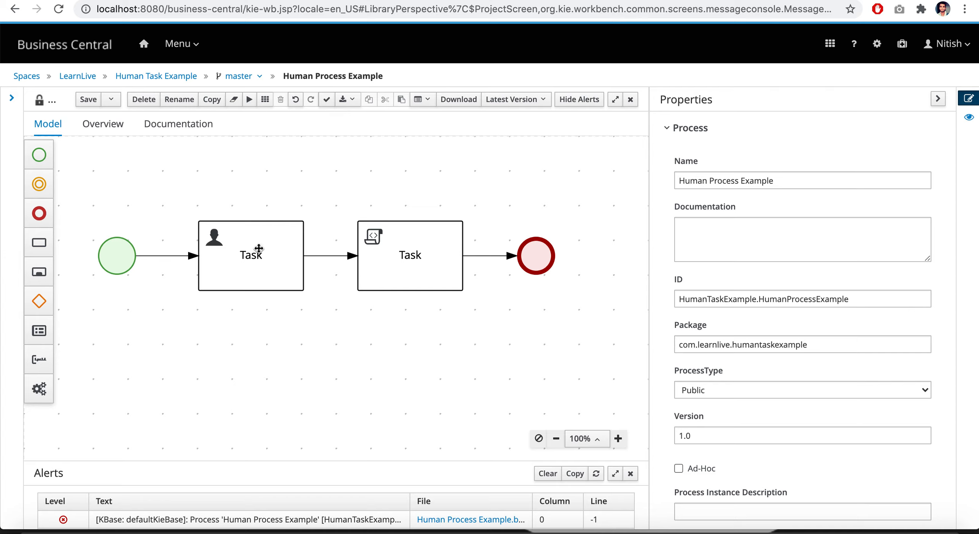
Rename the User task as "Manager Approval"
left_click(329, 255)
left_click(425, 276)
left_click(271, 250)
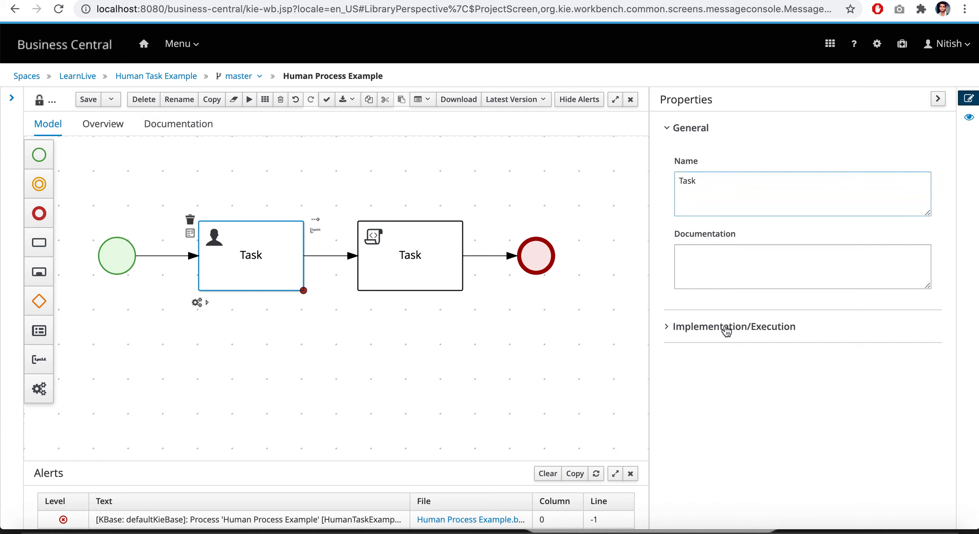
left_click(706, 180)
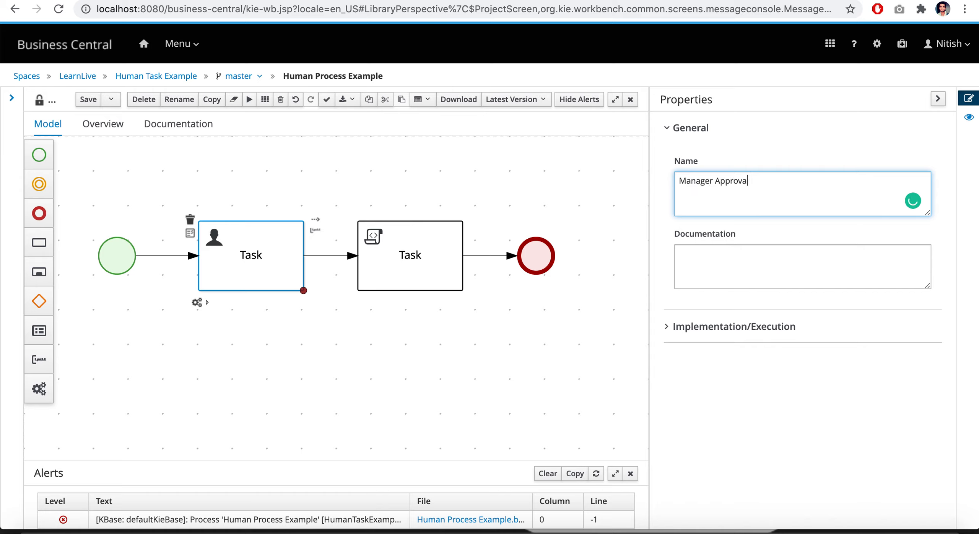
left_click(657, 226)
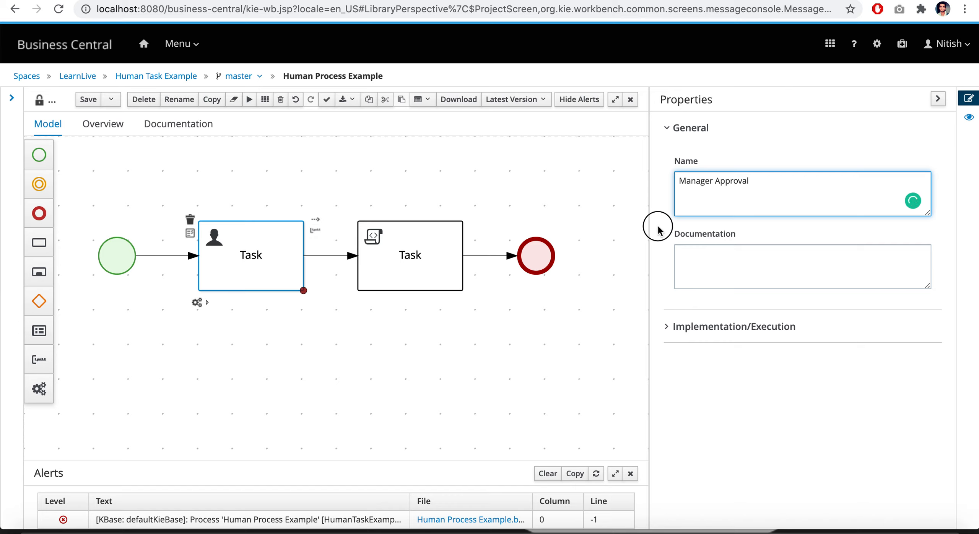
Add an empty actor entry to the Manager Approval task's Implementation/Execution properties
left_click(668, 331)
scroll(738, 362, "down", 3)
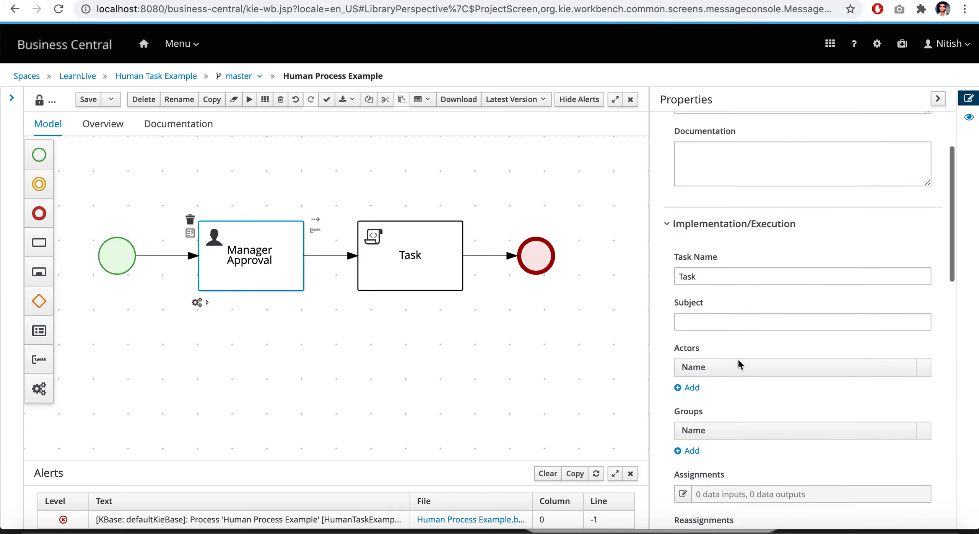
scroll(738, 363, "down", 2)
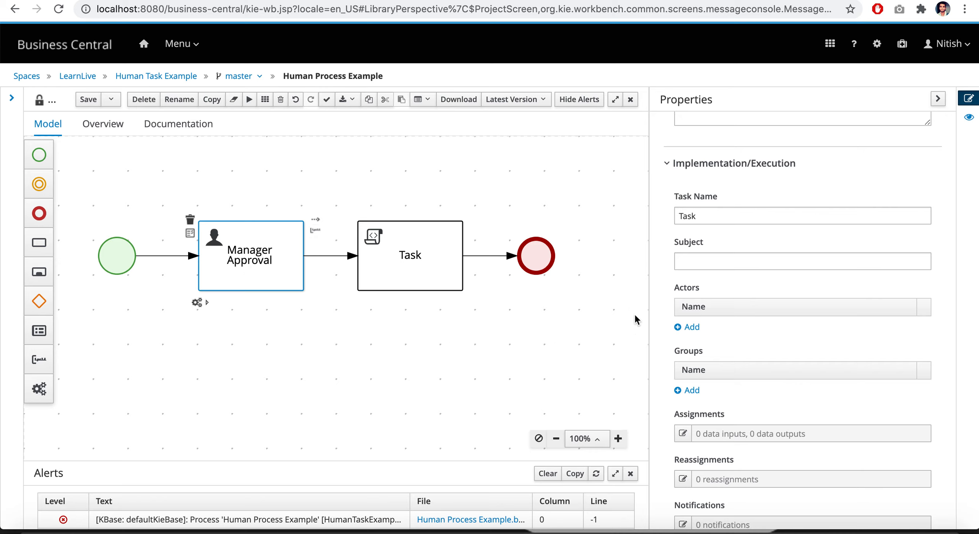
left_click(690, 327)
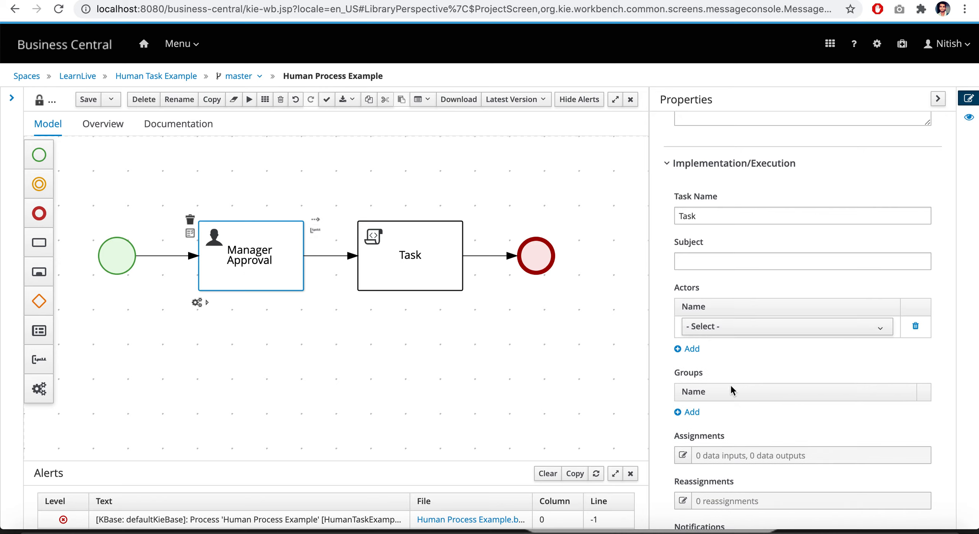
Create a new actor with the approver's first name and assign it to the Manager Approval task
left_click(760, 328)
scroll(762, 413, "down", 4)
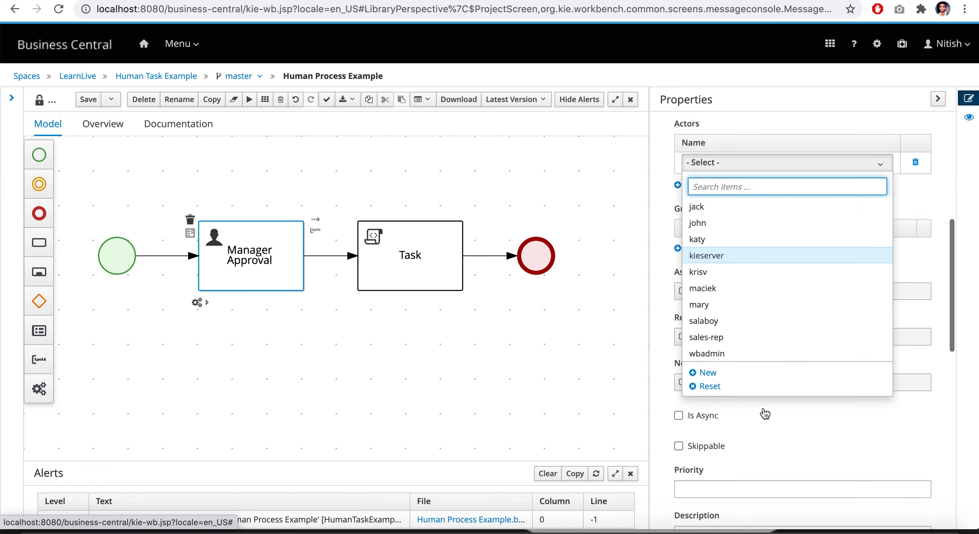
scroll(718, 273, "up", 1)
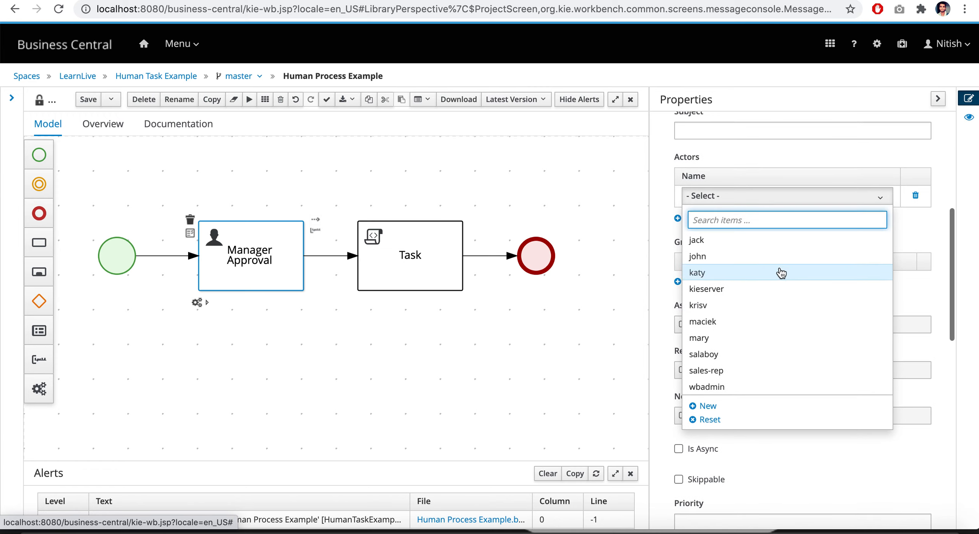
left_click(709, 408)
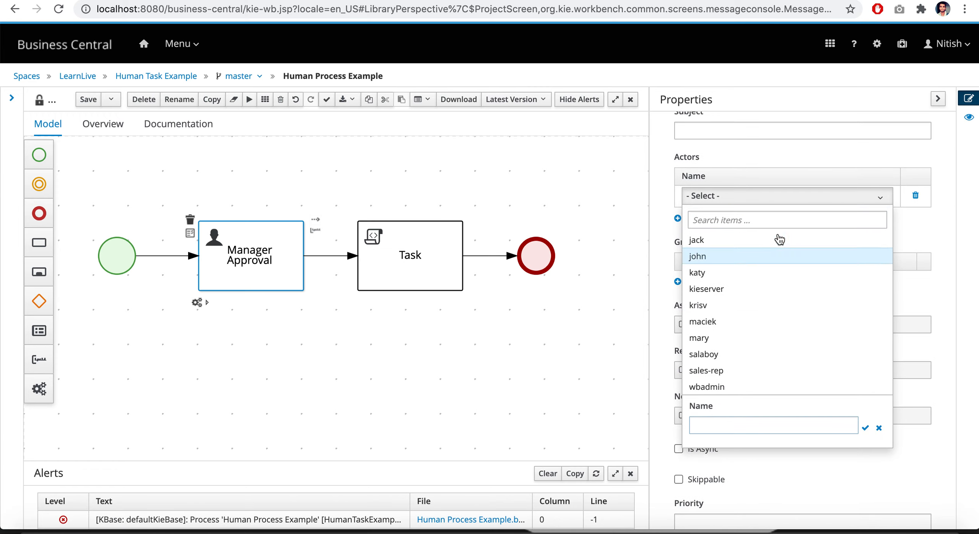
left_click(720, 421)
type("Ni")
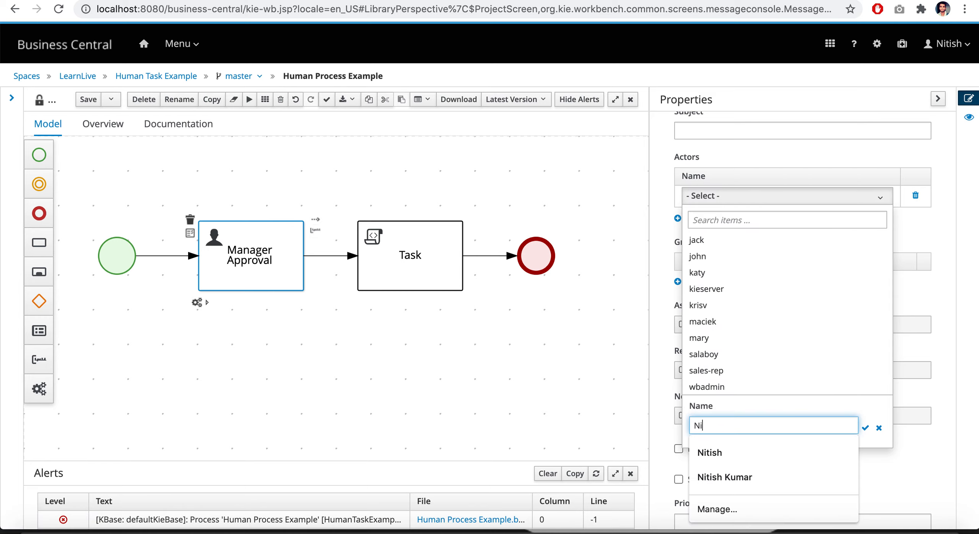
type("tish")
left_click(715, 453)
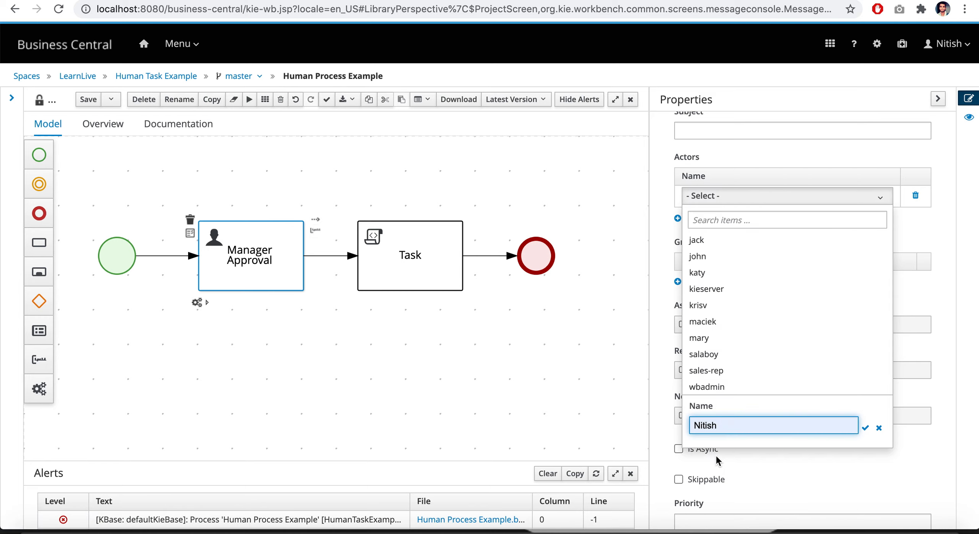
left_click(865, 429)
left_click(937, 240)
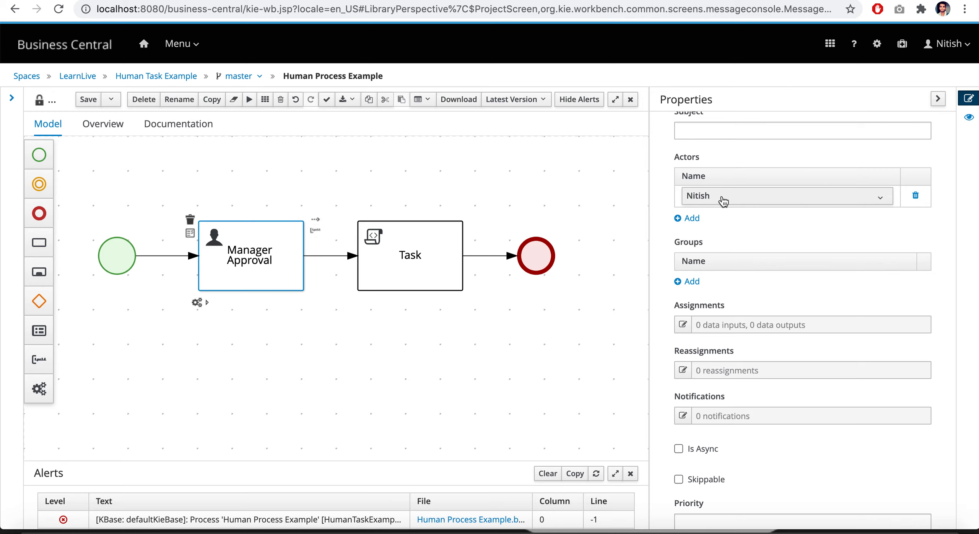
View the Manager Approval task's data input and output assignments and close them without adding any
scroll(798, 324, "down", 5)
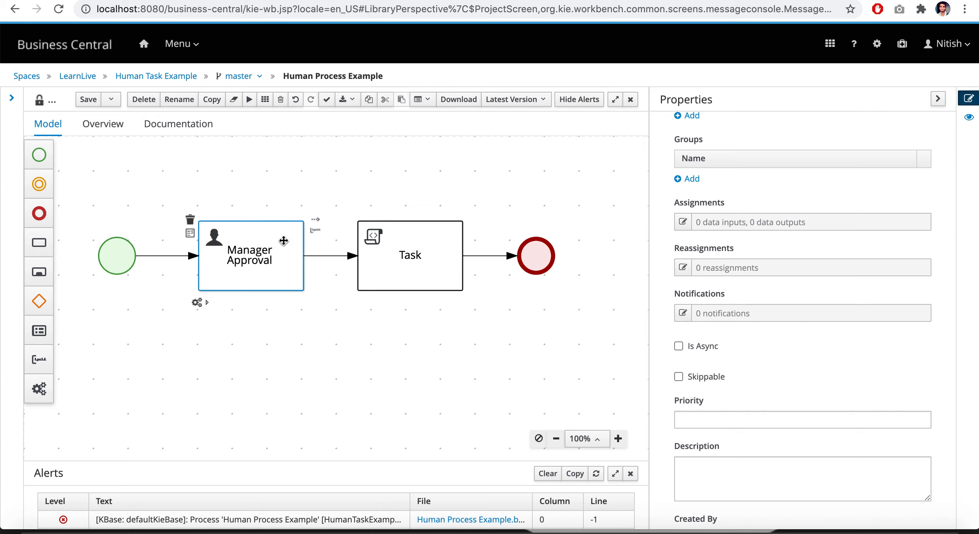
left_click(683, 222)
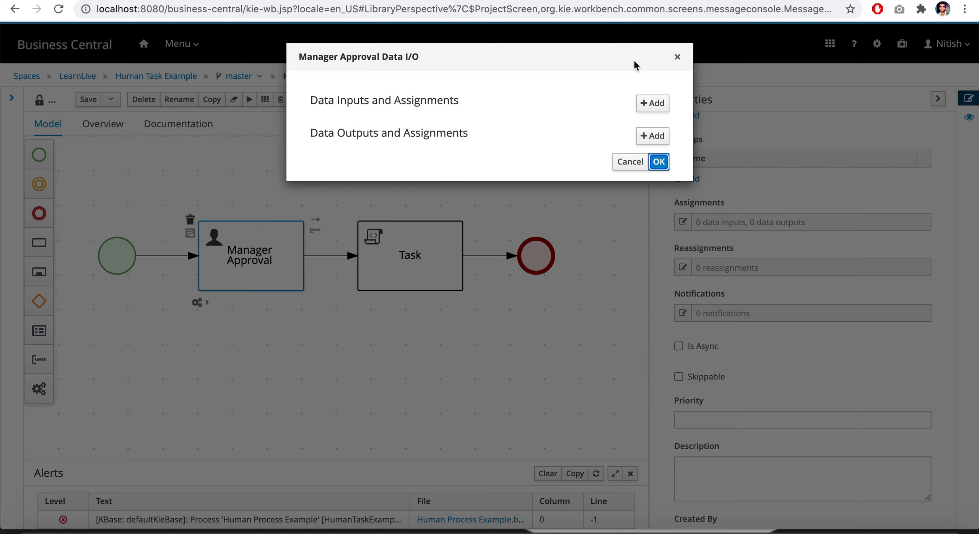
left_click(659, 162)
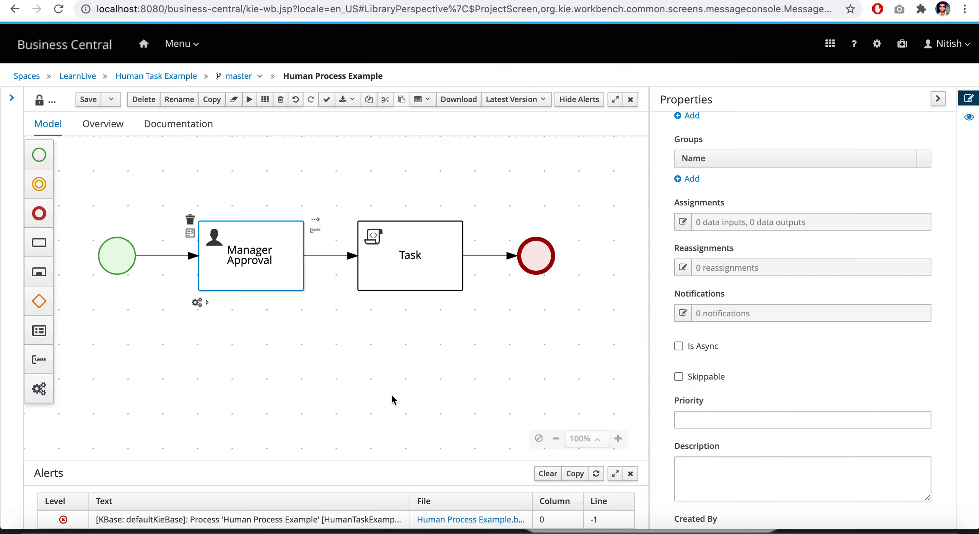
Add an empty process variable to the Human Process Example's Process Data
left_click(411, 401)
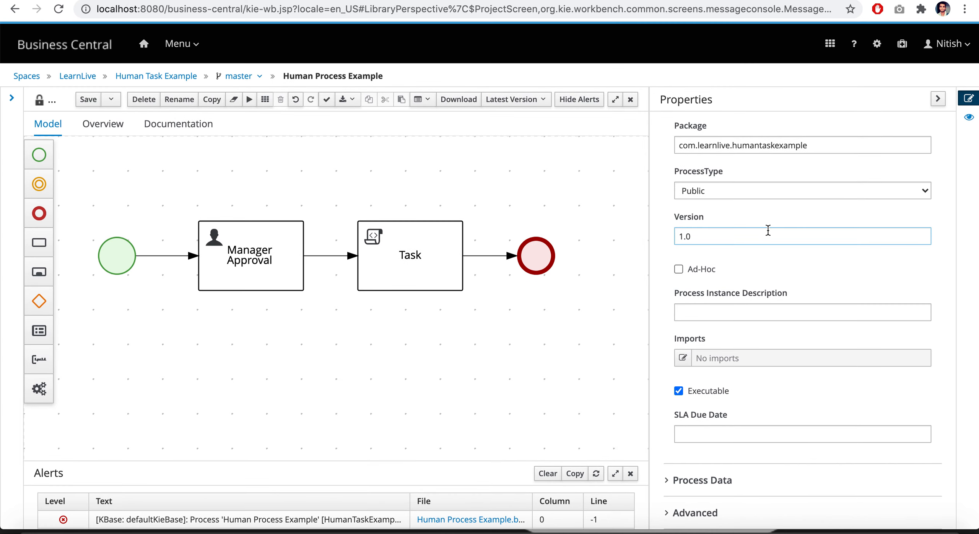
left_click(675, 491)
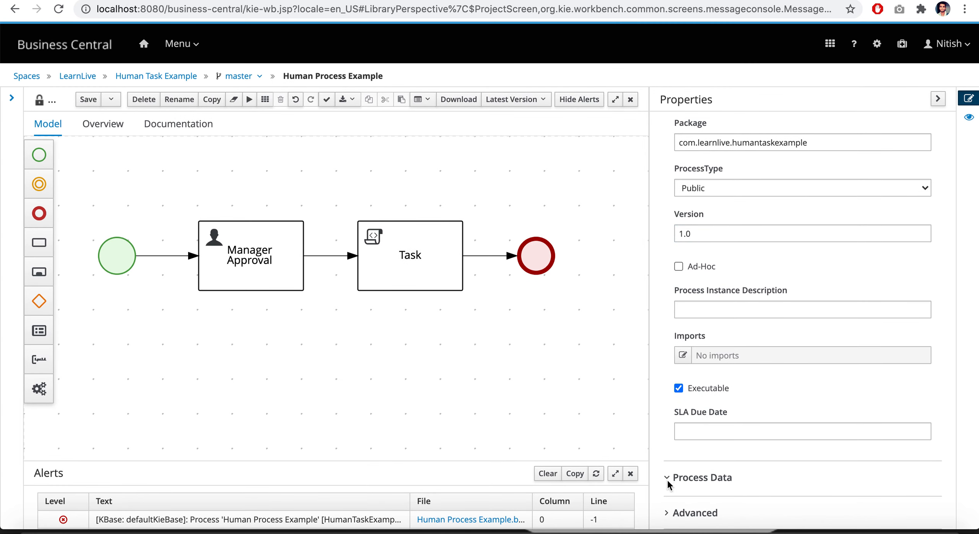
scroll(696, 474, "down", 2)
left_click(916, 451)
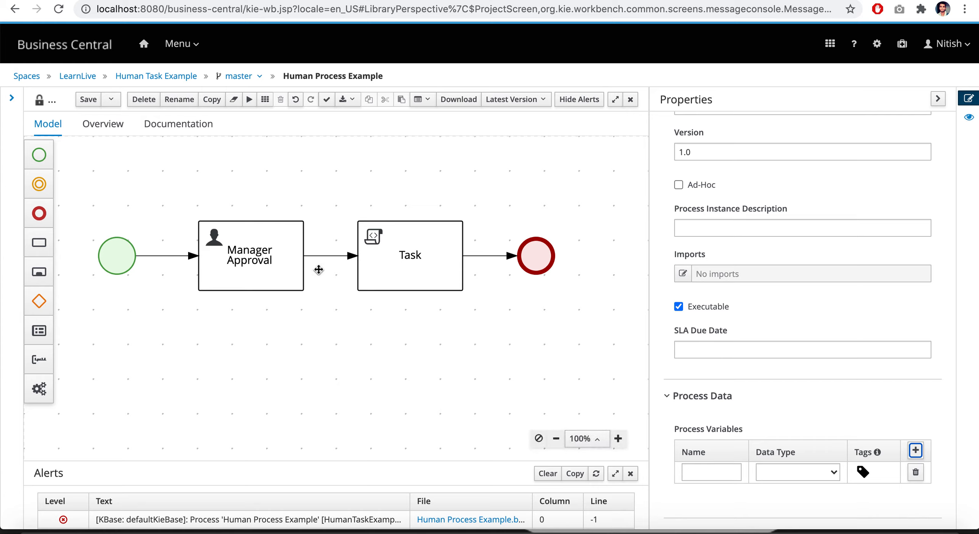
left_click(388, 376)
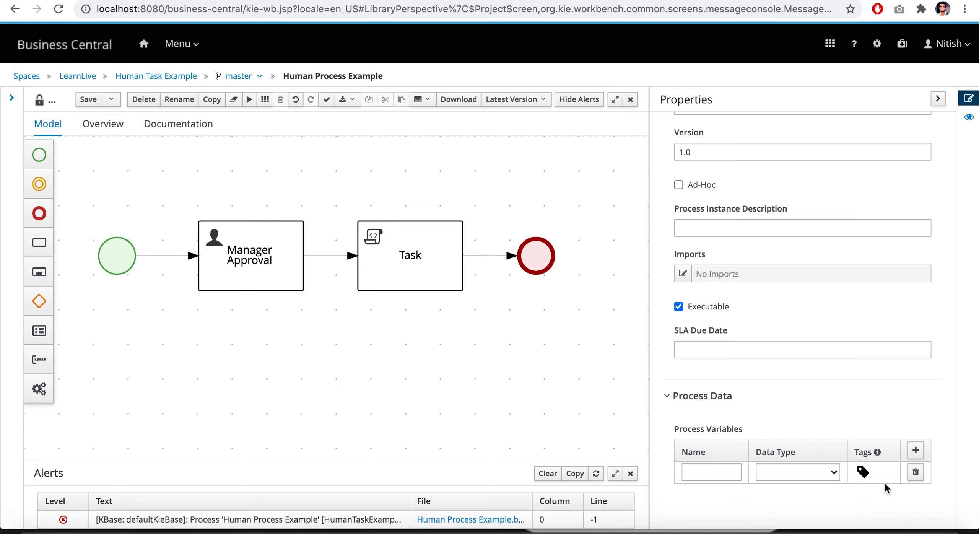
Give the new process variable a custom tag named "approved"
left_click(862, 474)
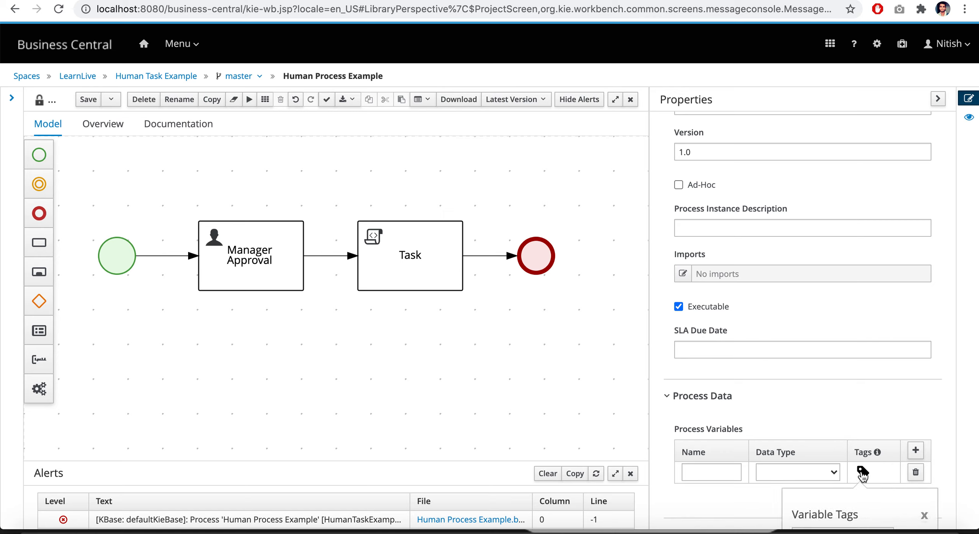
scroll(872, 483, "down", 4)
left_click(876, 391)
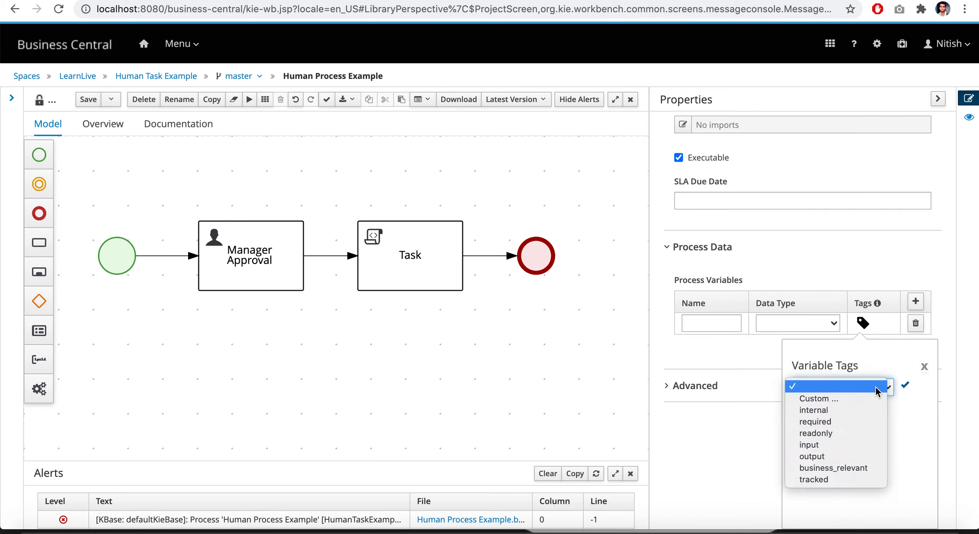
left_click(819, 399)
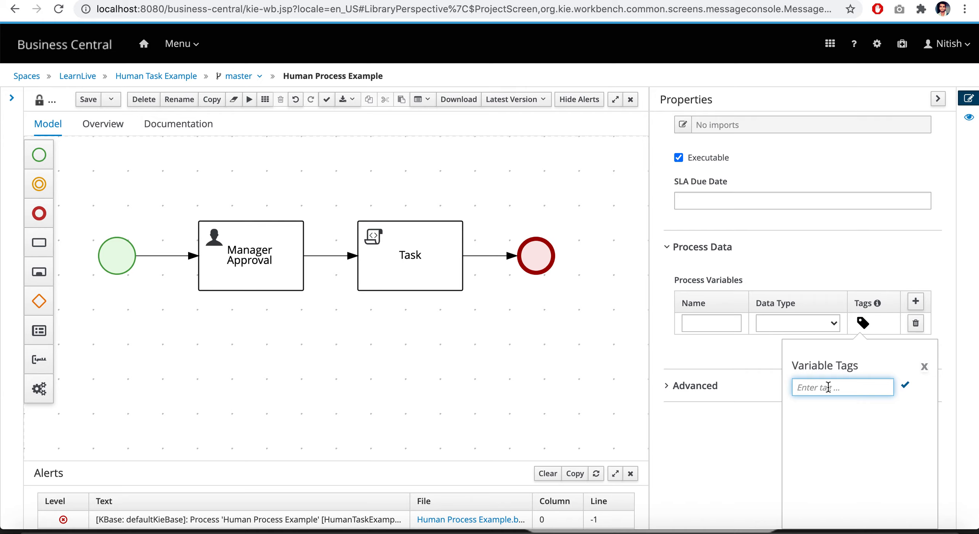
type("approved")
left_click(905, 386)
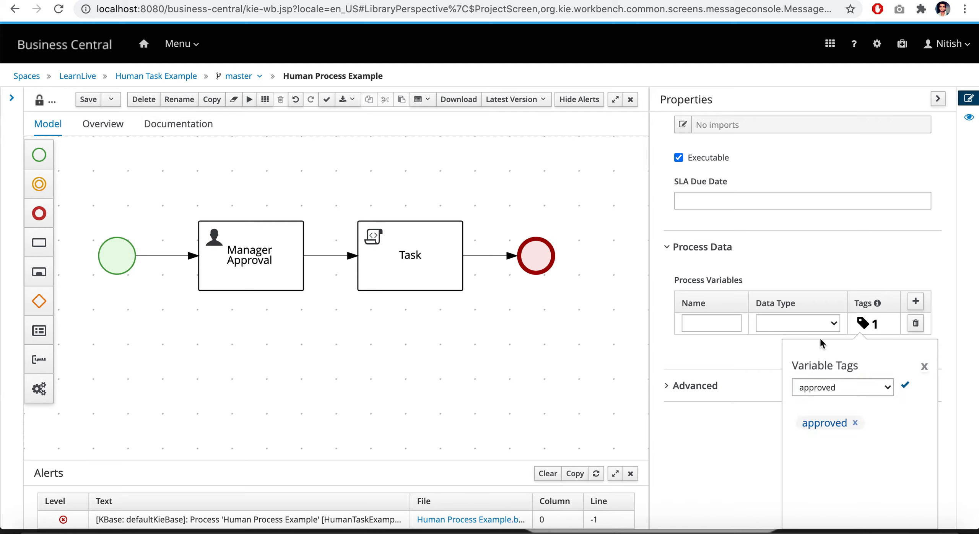
left_click(924, 366)
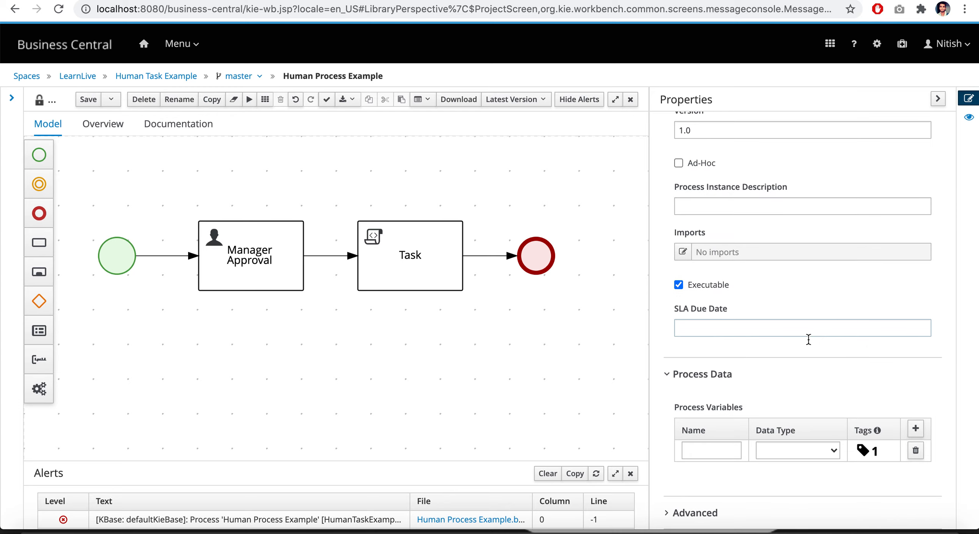
Set the process variable's data type to Boolean and name it "approved"
left_click(812, 446)
left_click(793, 394)
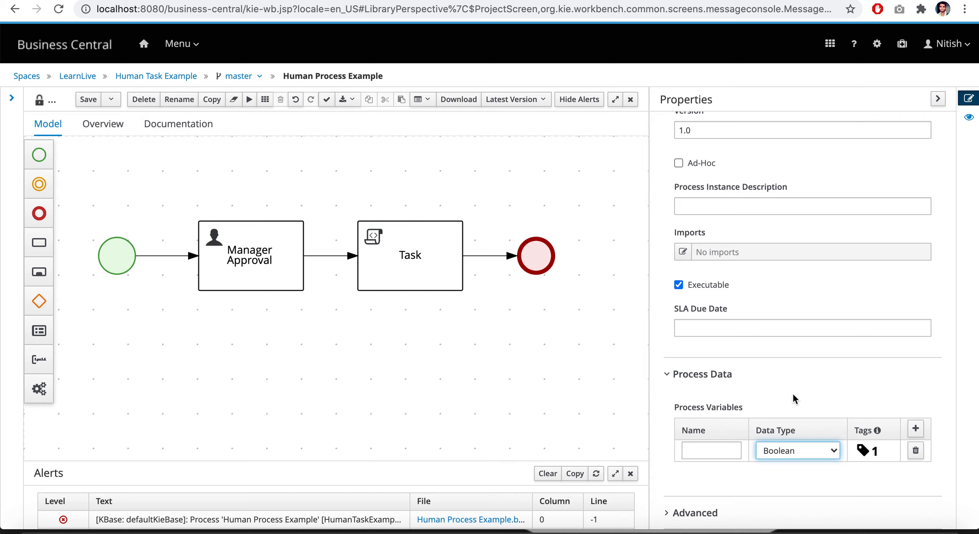
left_click(714, 452)
type("approve")
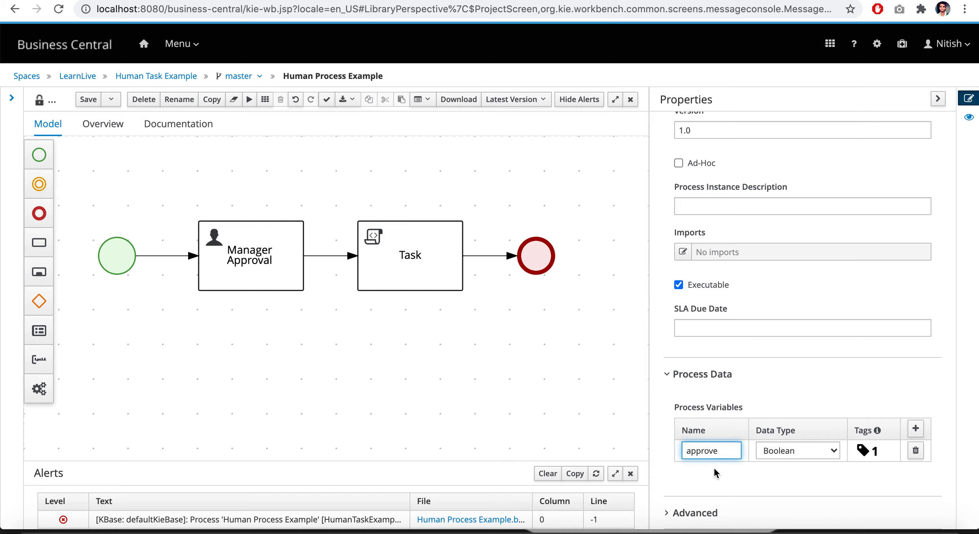
type("d")
left_click(720, 411)
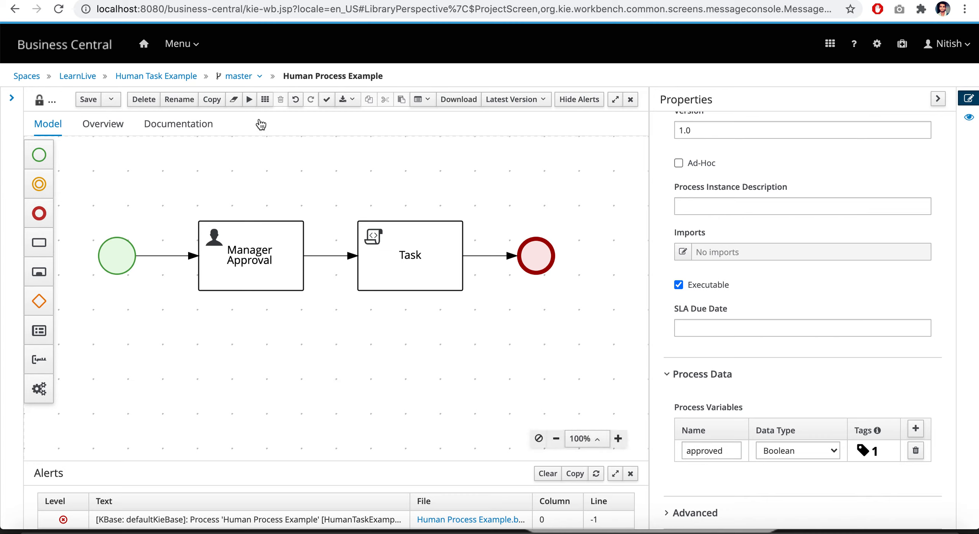
Add a Boolean data input named "approve" to the Manager Approval task, with the process variable "approved" as its source
left_click(280, 255)
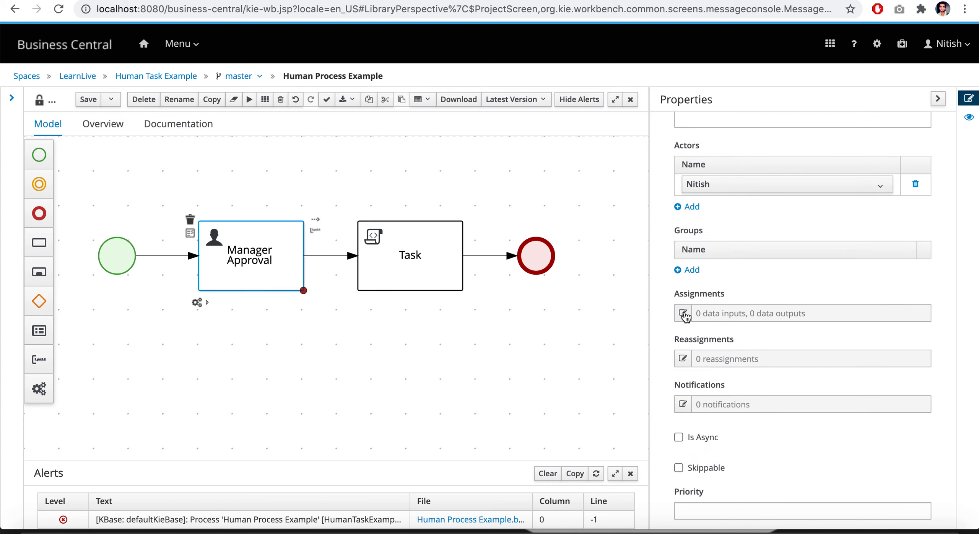
left_click(683, 313)
left_click(652, 112)
left_click(584, 144)
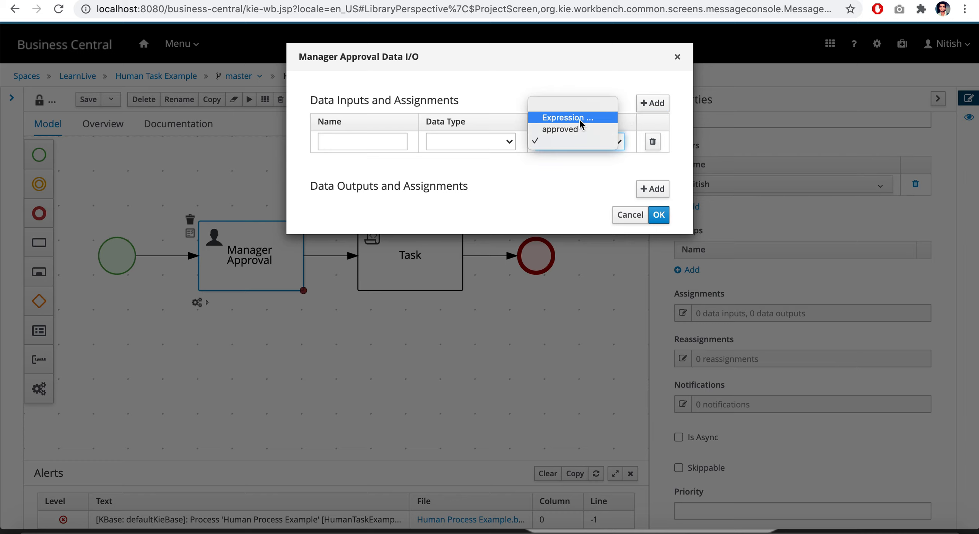
left_click(575, 129)
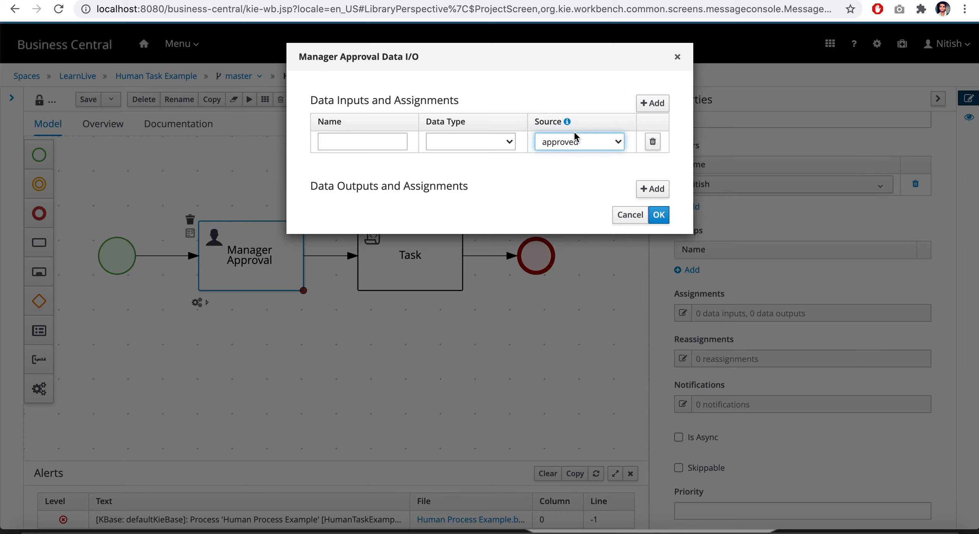
left_click(454, 143)
left_click(455, 83)
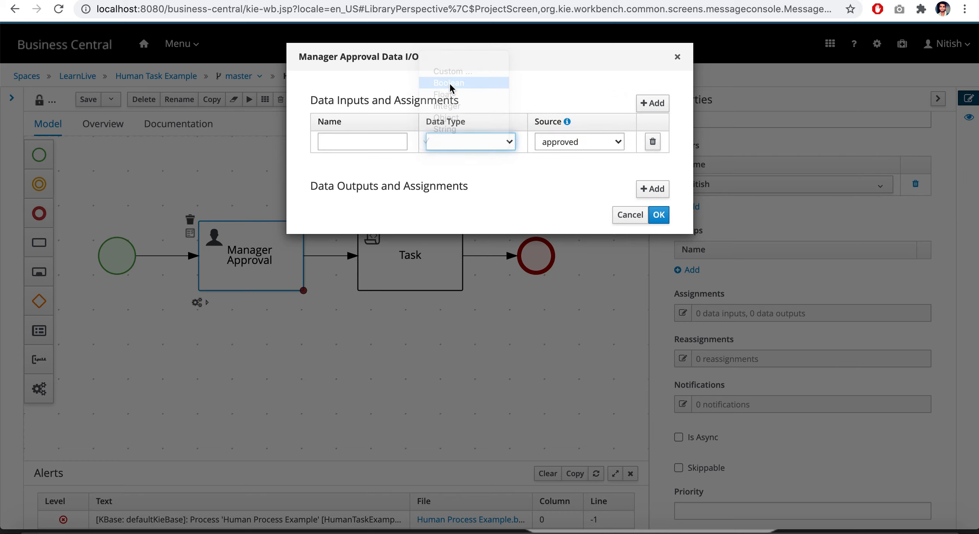
left_click(365, 141)
type("approve")
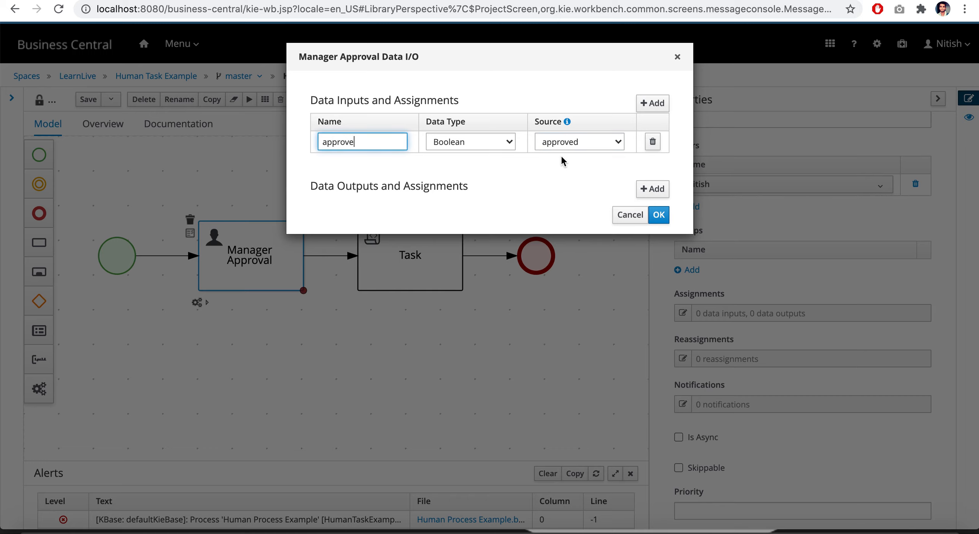
left_click(658, 215)
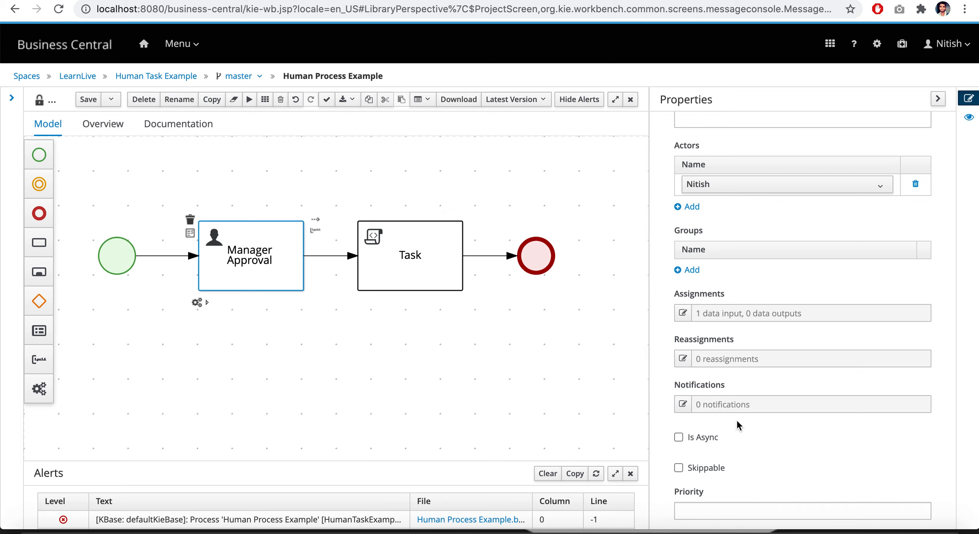
Look through the Manager Approval task's remaining execution properties, including Priority, On Entry Action and On Exit Action
scroll(736, 421, "down", 7)
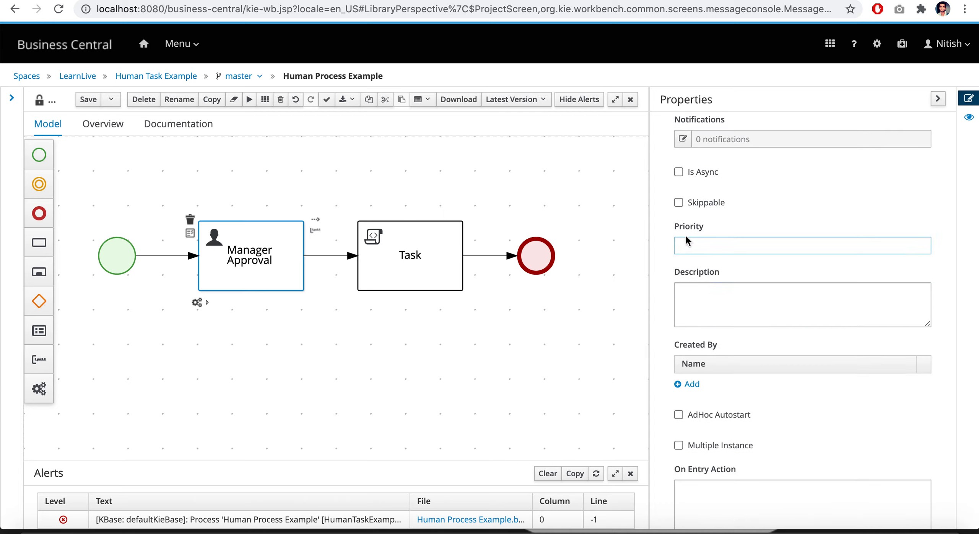
left_click(696, 246)
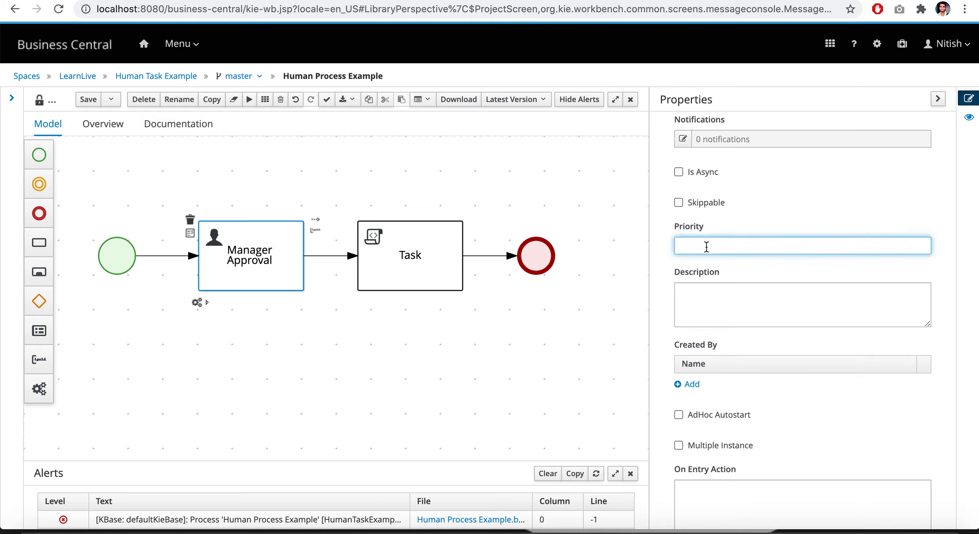
left_click(736, 227)
scroll(752, 369, "down", 2)
scroll(751, 367, "down", 7)
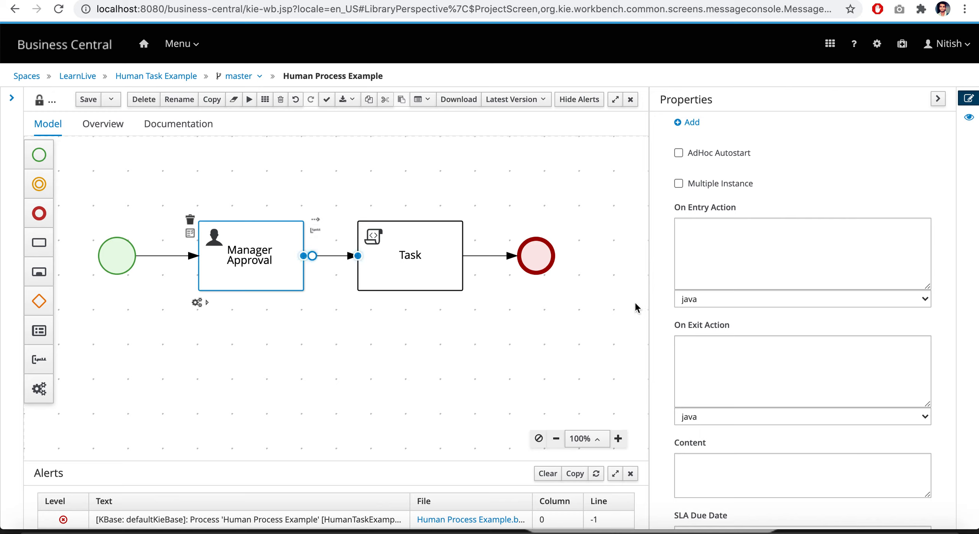
left_click(720, 241)
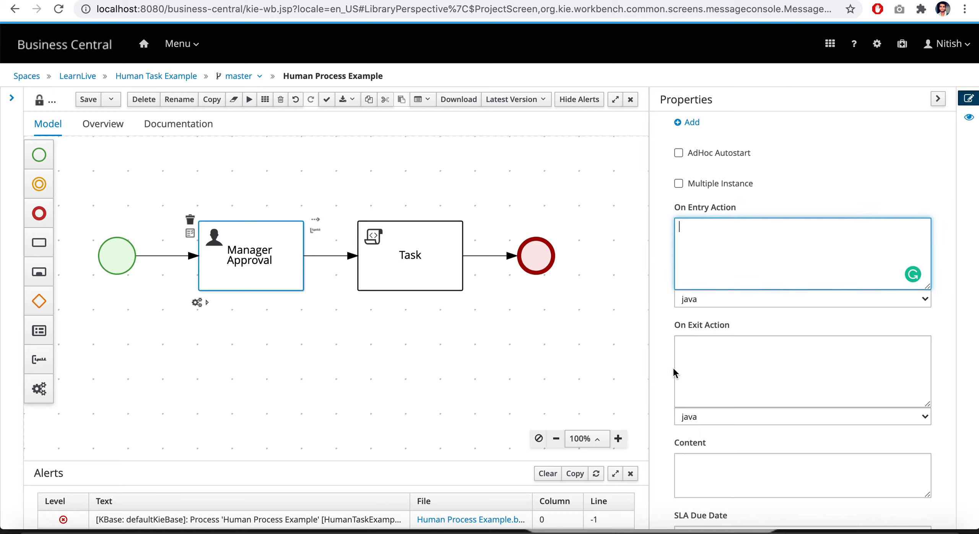
scroll(672, 366, "down", 1)
left_click(710, 308)
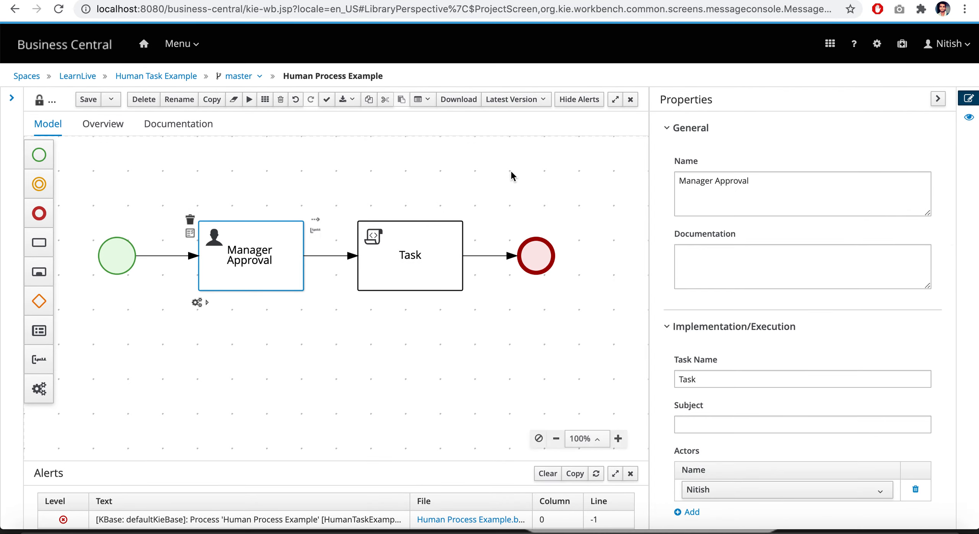
Rename the script task after Manager Approval to "Manager Approval Message"
left_click(489, 160)
left_click(417, 242)
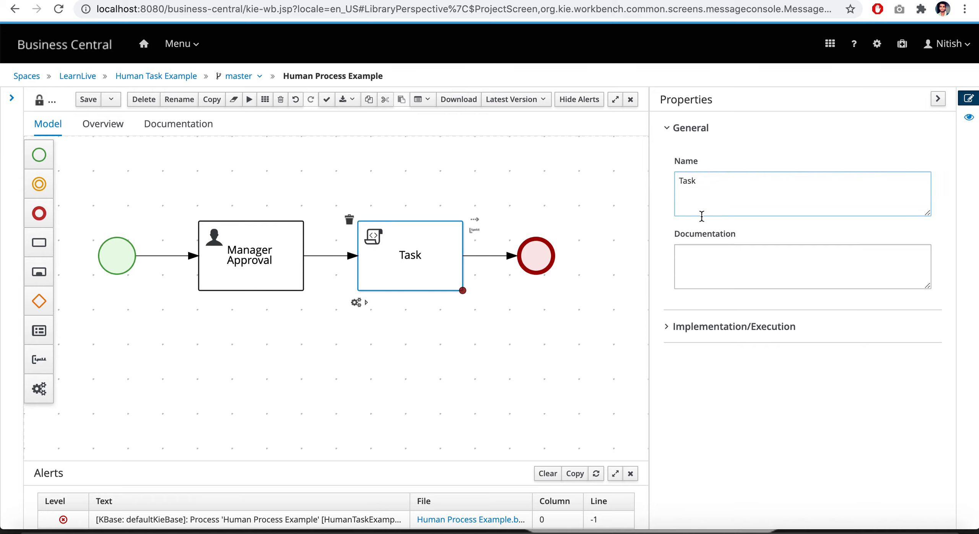
left_click(705, 182)
key("BackSpace")
key("BackSpace")
type("Manager Approv")
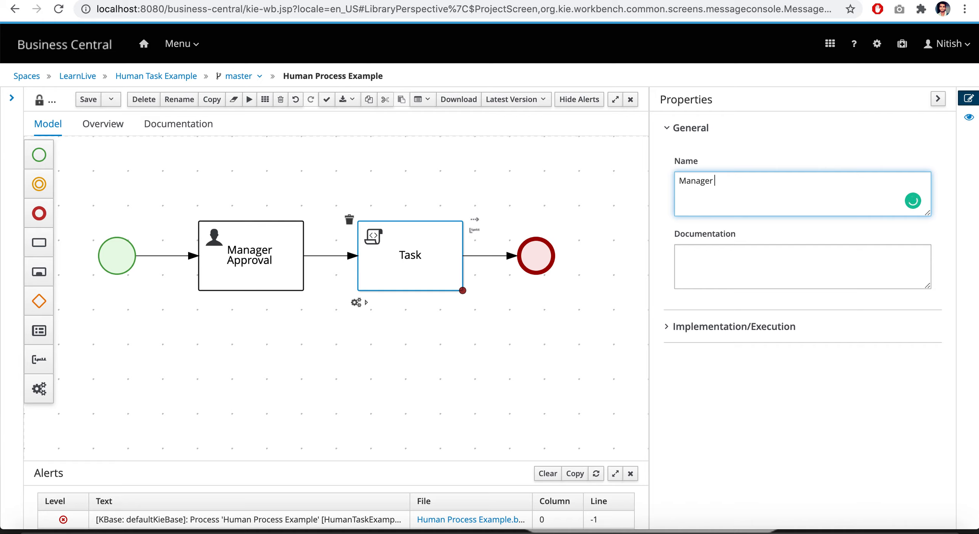
type("al Message")
Start the Manager Approval Message task's Java script with the statement kcontext.getVariable("approved");
left_click(667, 326)
scroll(753, 352, "down", 1)
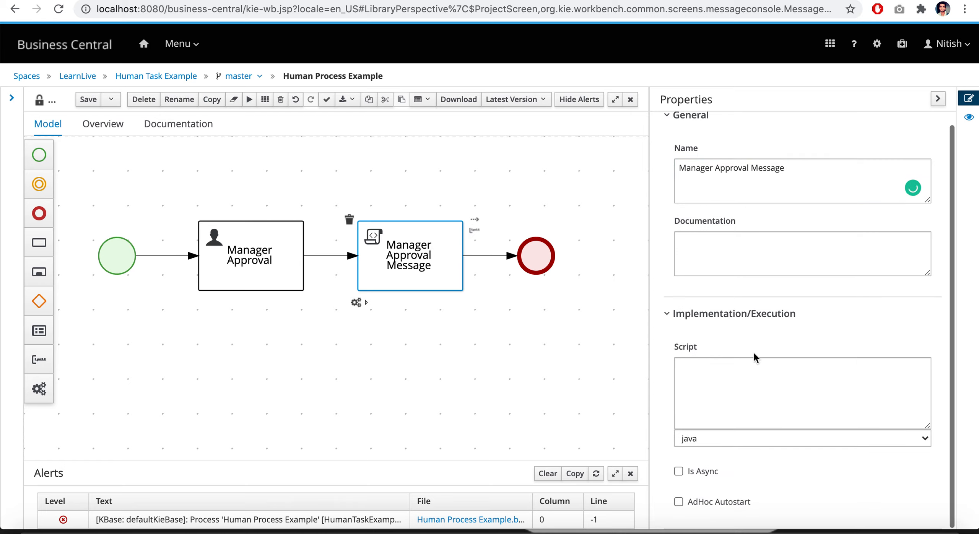
left_click(709, 369)
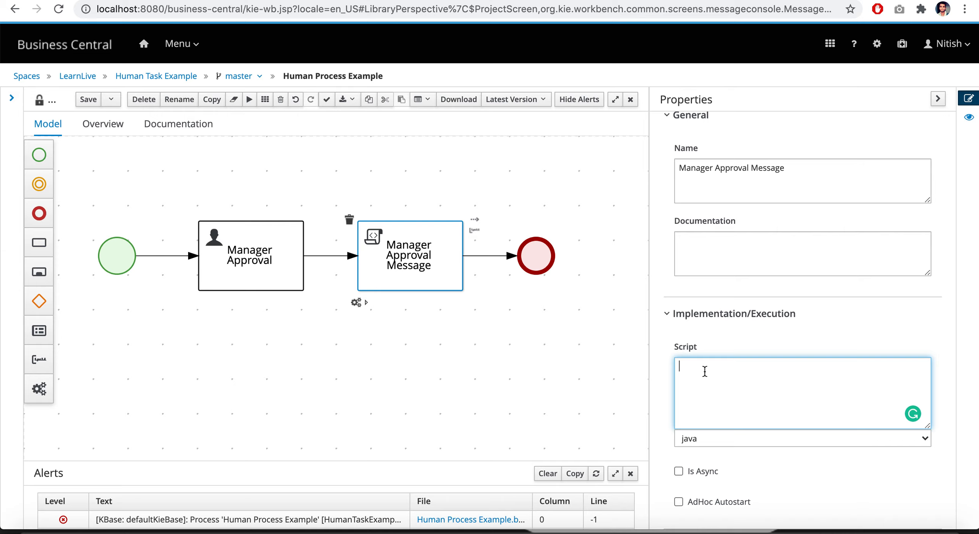
type("kcontext.getVariable")
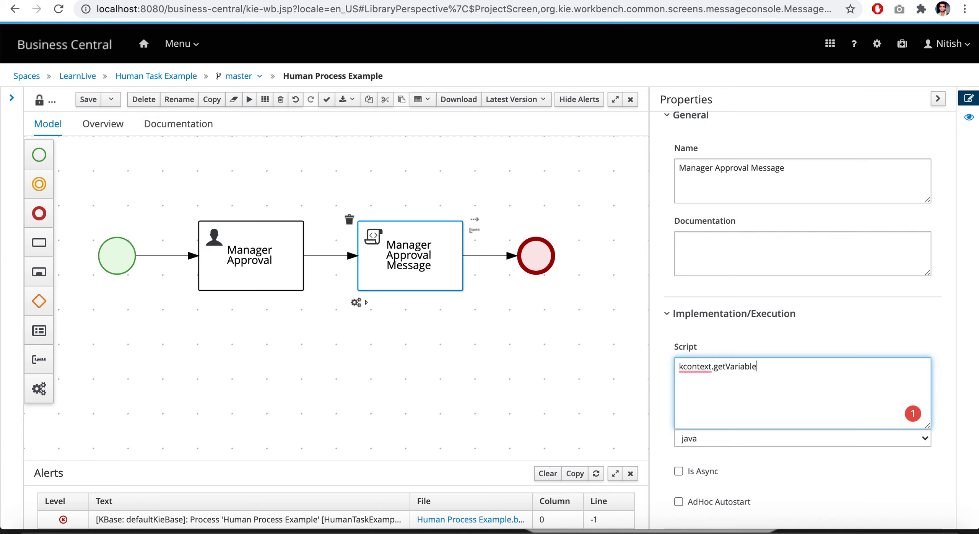
type("();")
key("Left")
key("Left")
type("\"\"")
type("approved")
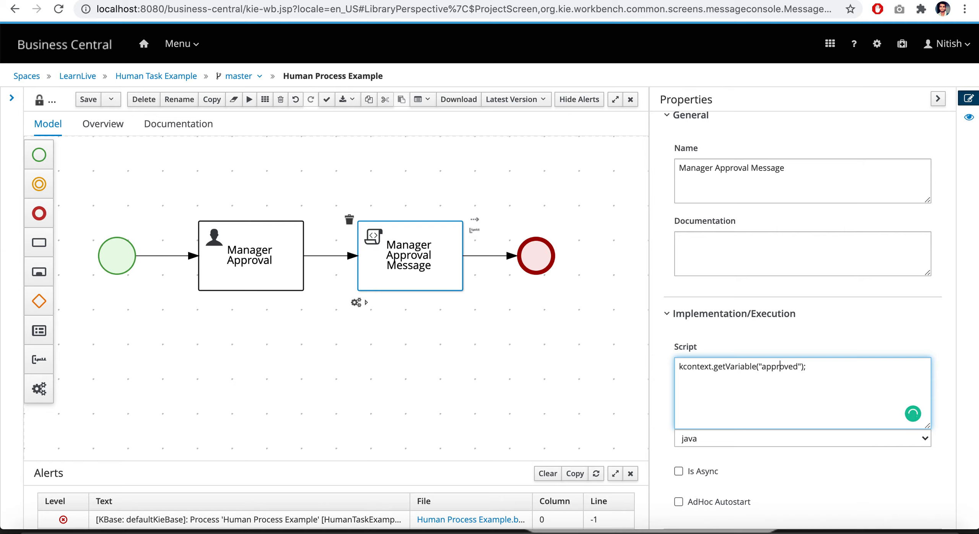
Assign the retrieved variable to a new boolean named approval in the script, casting it with (boolean)
key("Left")
key("Left")
key("Left")
key("Left")
key("Left")
key("Left")
type("boolean")
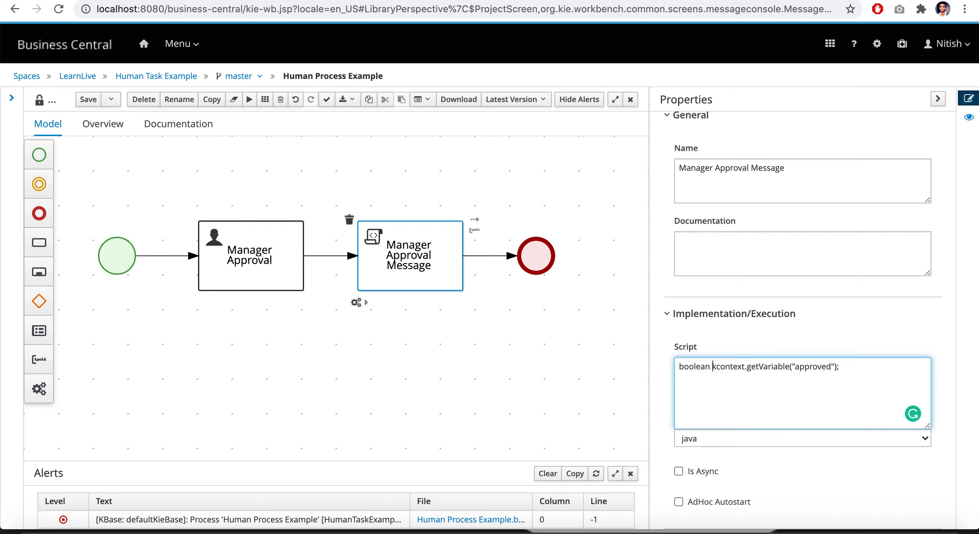
type(" approv")
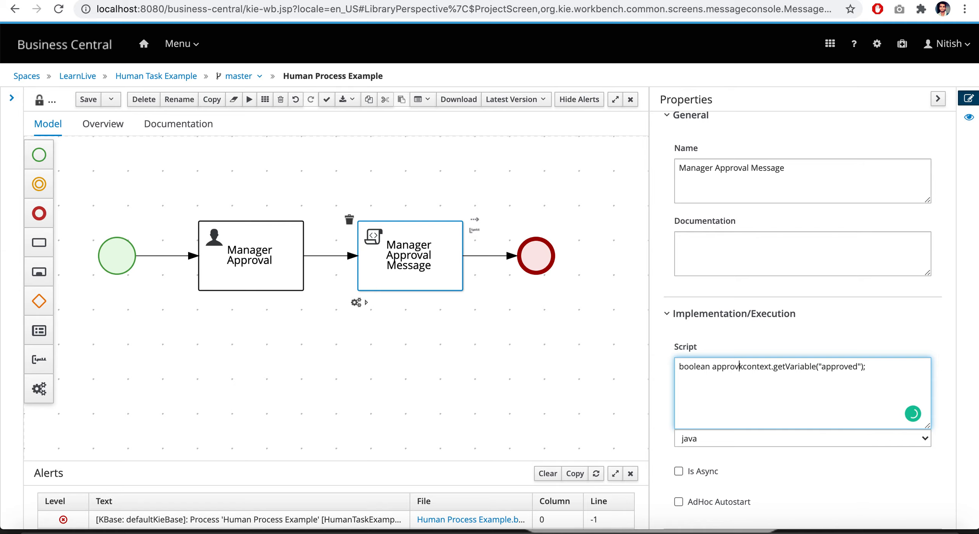
type("al")
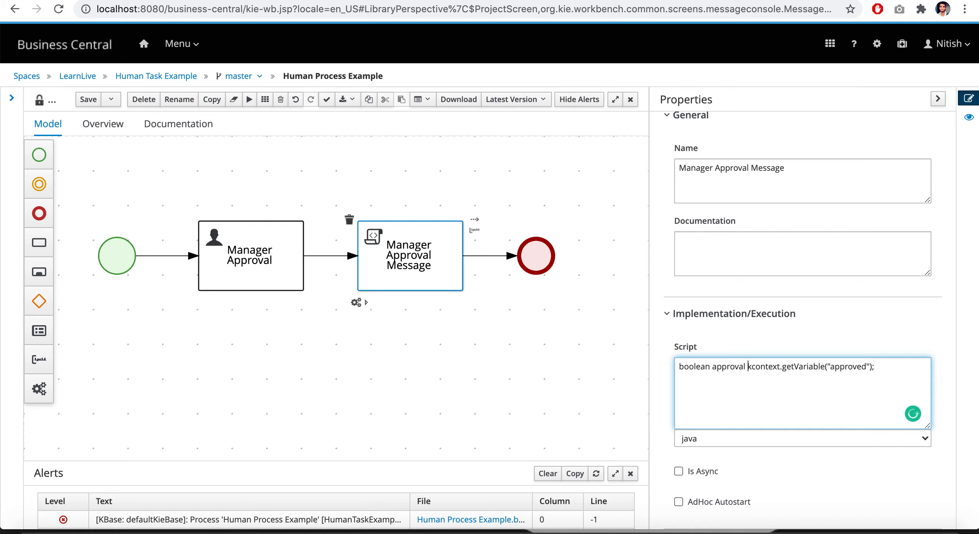
type(" =")
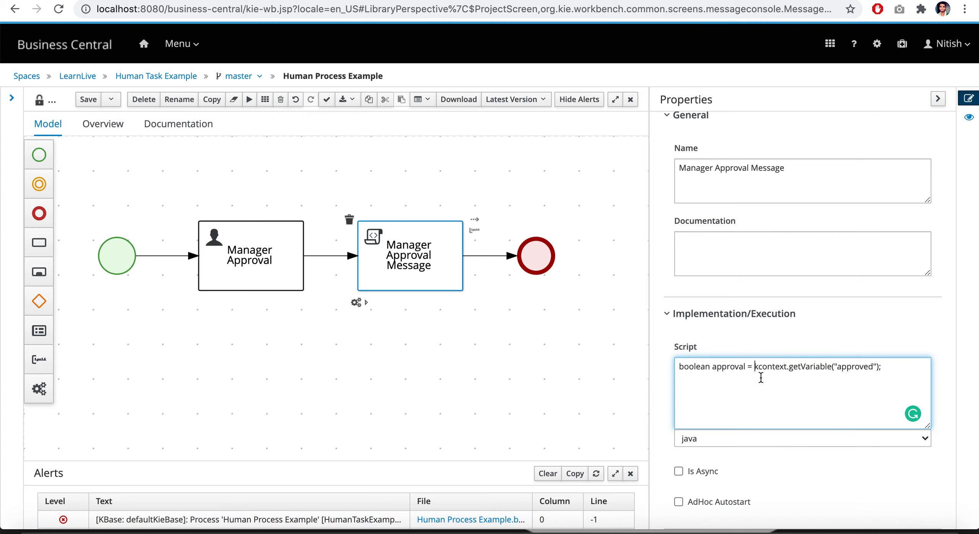
type("(")
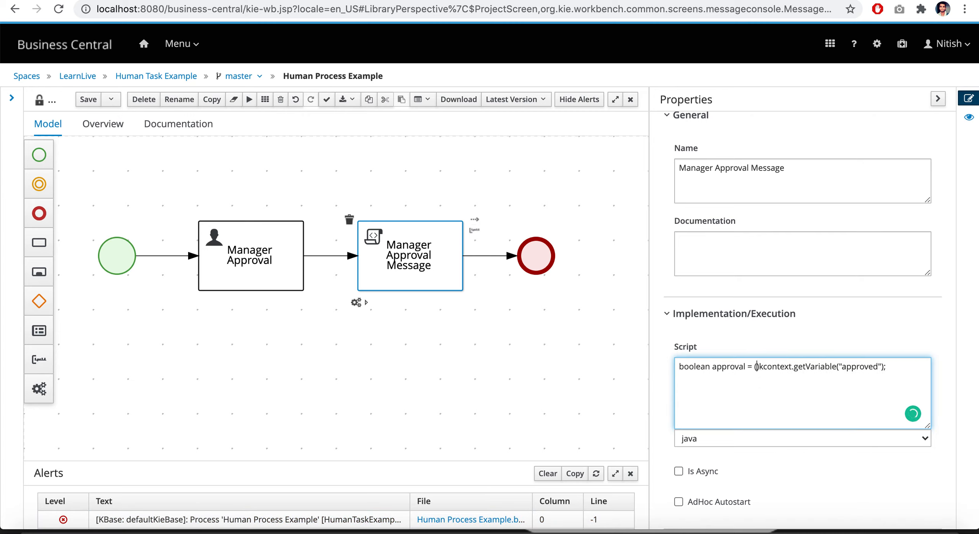
type("boolean")
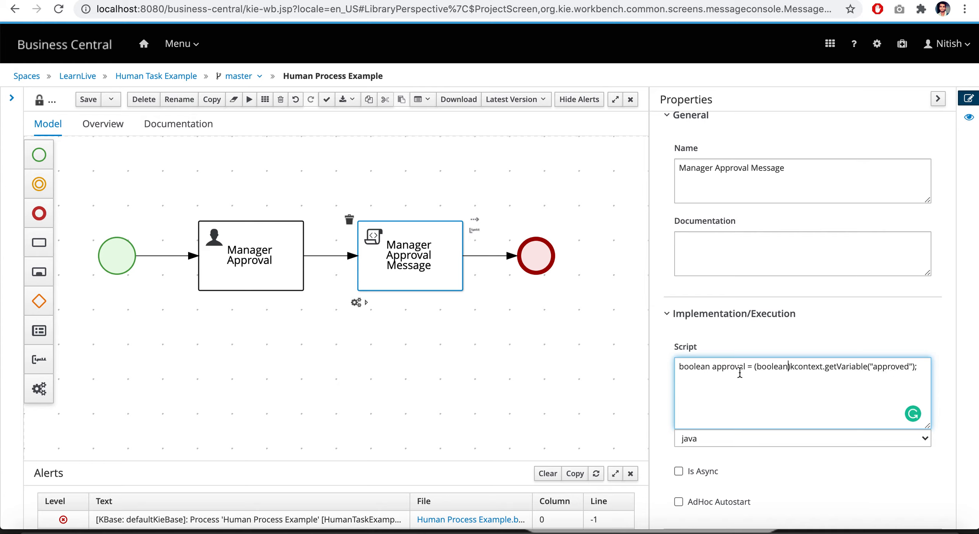
Add an if/else block below the variable declaration in the script, using approval as the condition
left_click(923, 367)
key("Return")
type("if(){")
key("Return")
type("}")
key("Return")
type("else{")
key("Return")
type("}")
left_click(688, 380)
double_click(728, 368)
key("super+c")
left_click(686, 380)
key("super+v")
Add System.out.println("manager Approved!!"); inside the script's if branch
key("Return")
type("Syet")
key("BackSpace")
key("BackSpace")
type("stem.out.p")
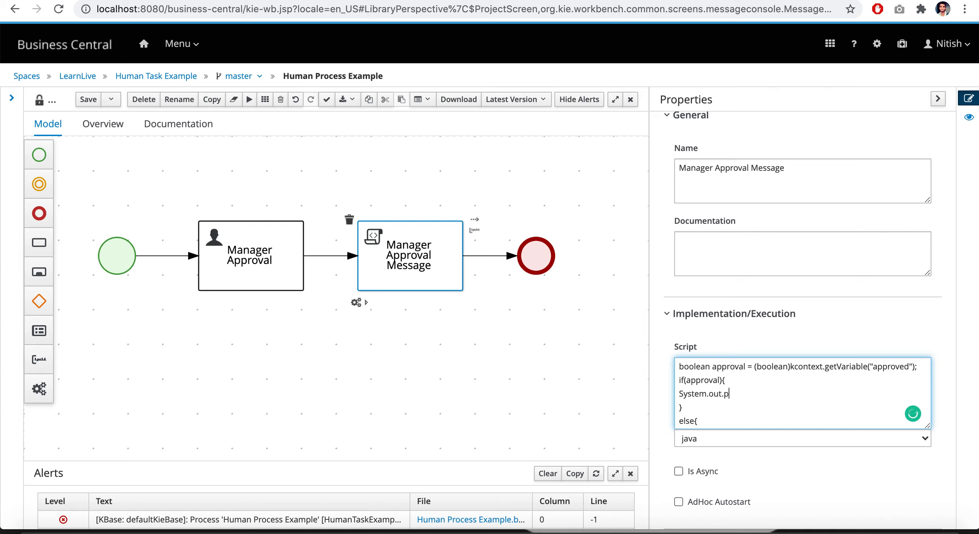
type("rintln()")
type("\"\"")
type("manager ")
type("Approved")
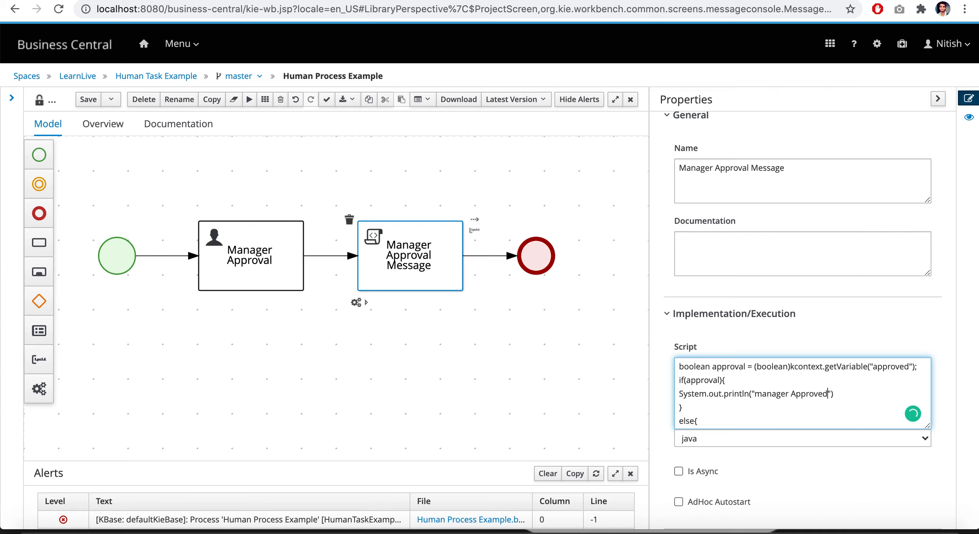
type("!!")
type(";")
Add System.out.println("manager Rejected"); inside the script's else branch
left_click(715, 423)
key("Return")
type("Sys")
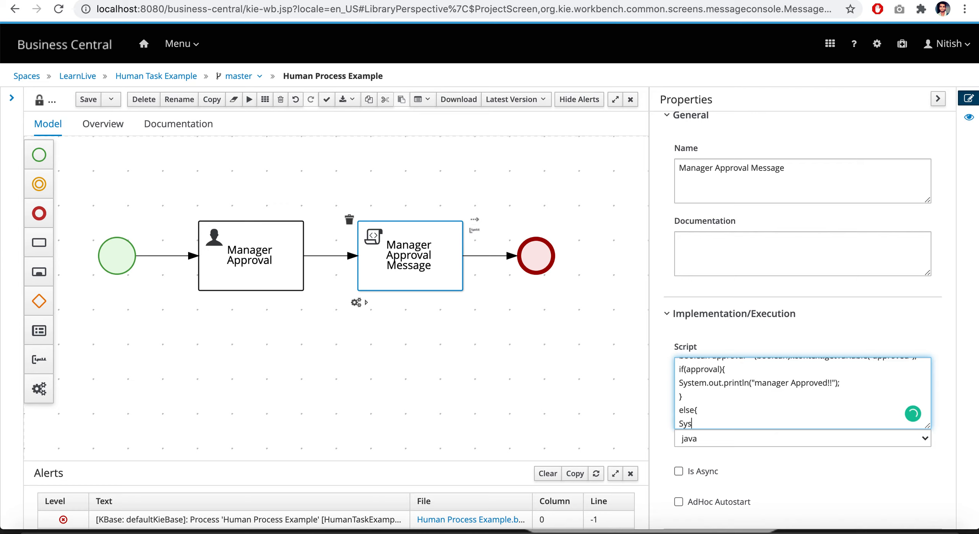
type("tem.out.println();")
key("Left")
key("Left")
type("\"\"")
key("Left")
type("manager Rejected")
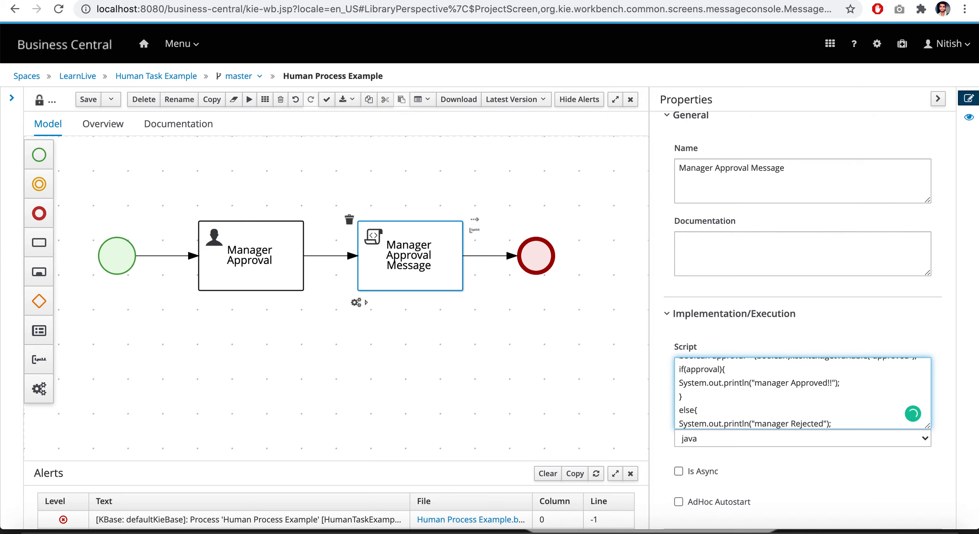
scroll(753, 409, "up", 1)
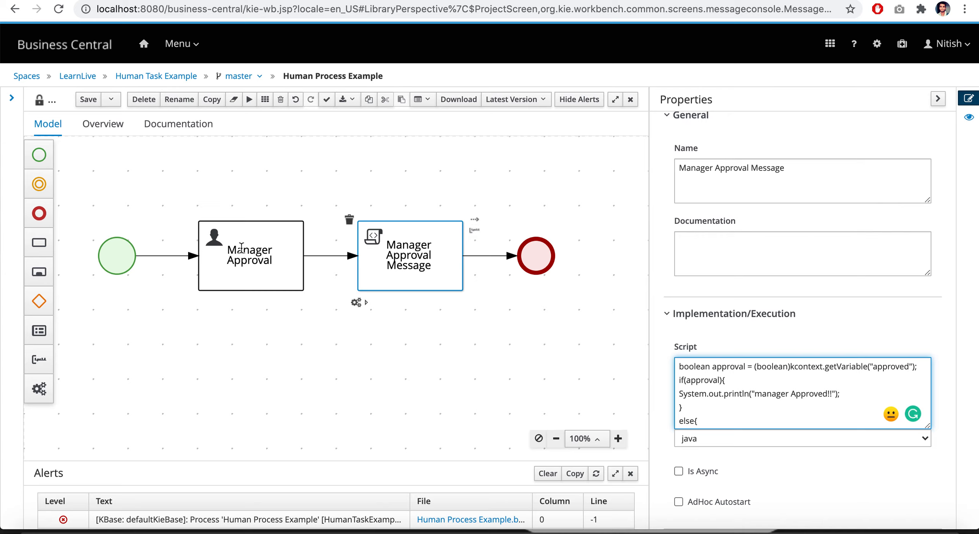
left_click(261, 251)
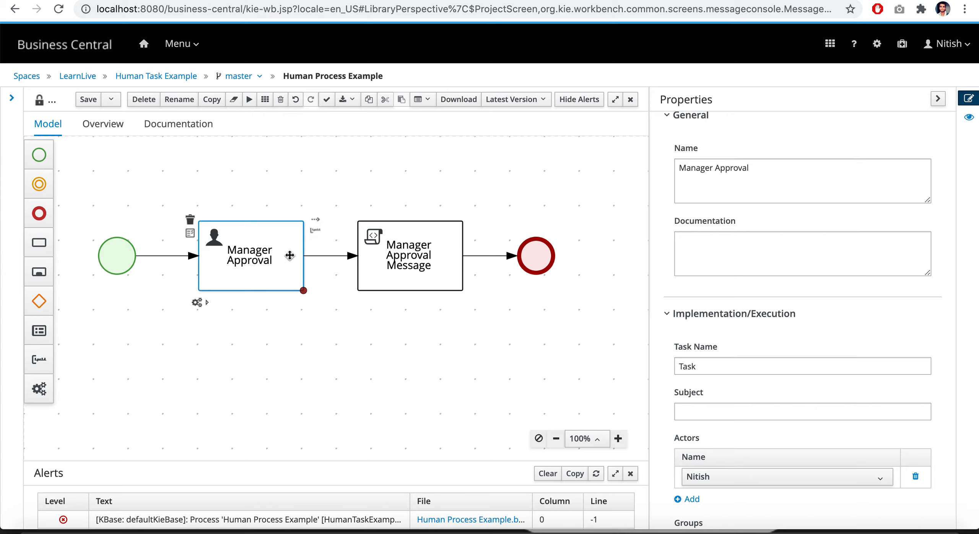
left_click(426, 254)
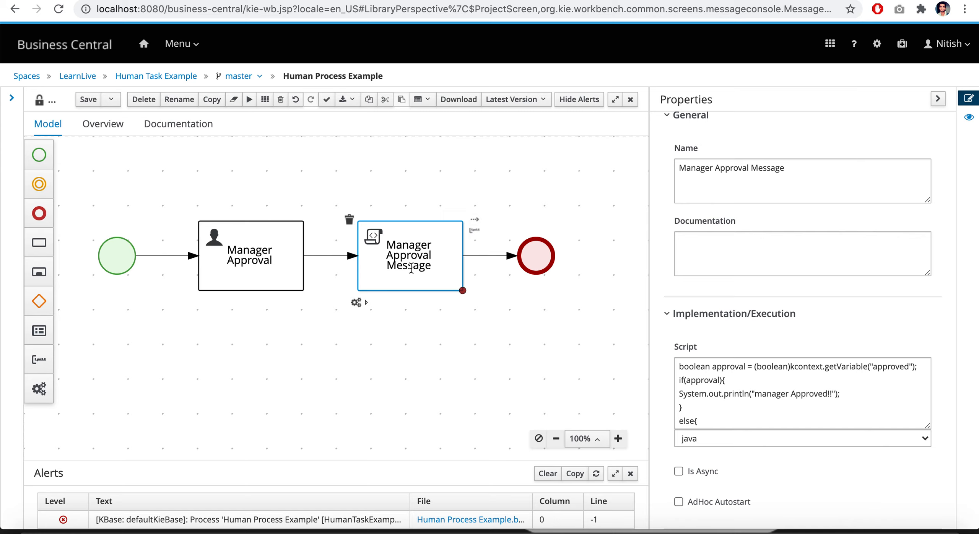
left_click(506, 343)
left_click(545, 174)
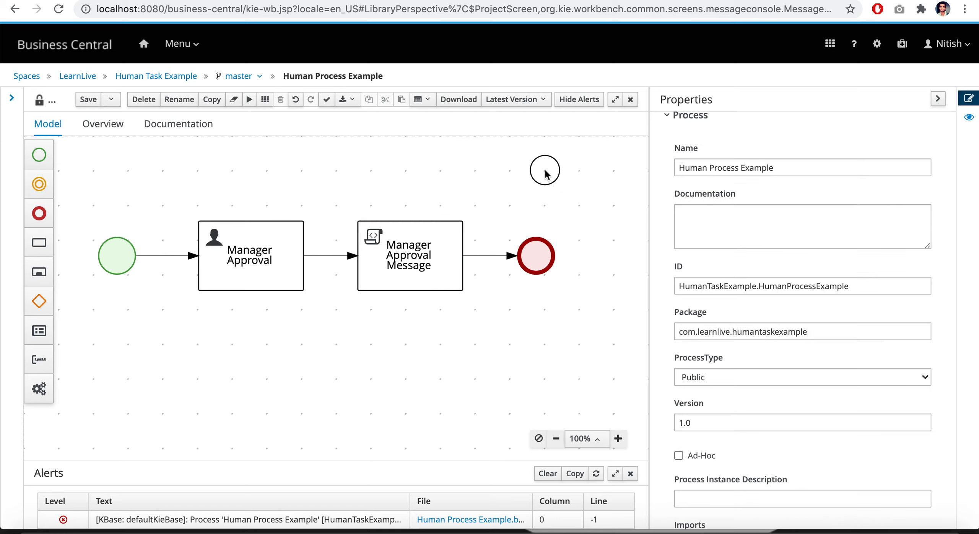
Save the process, enlarge the Alerts area with a wider Text column, and refresh the build messages
left_click(89, 101)
left_click_drag(404, 461, 428, 359)
left_click_drag(408, 399, 478, 397)
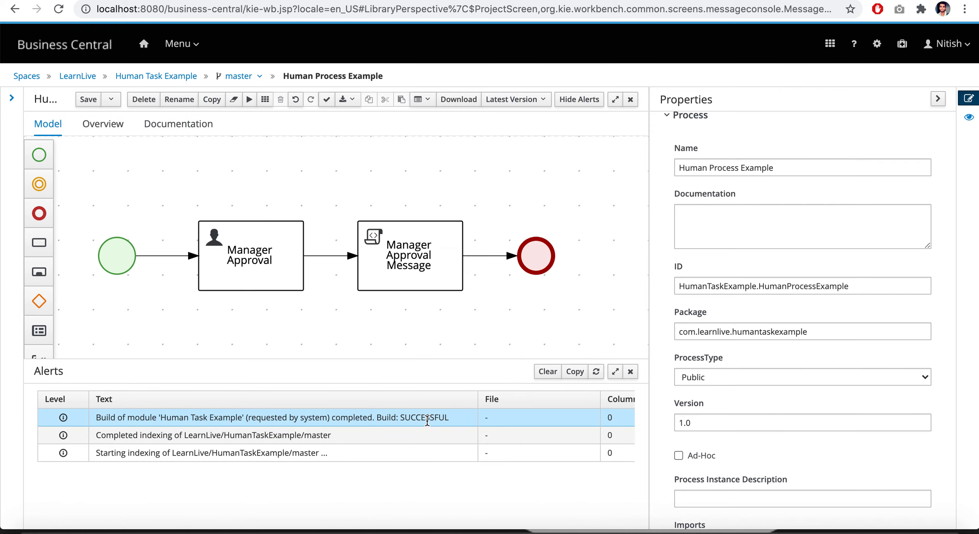
left_click(596, 371)
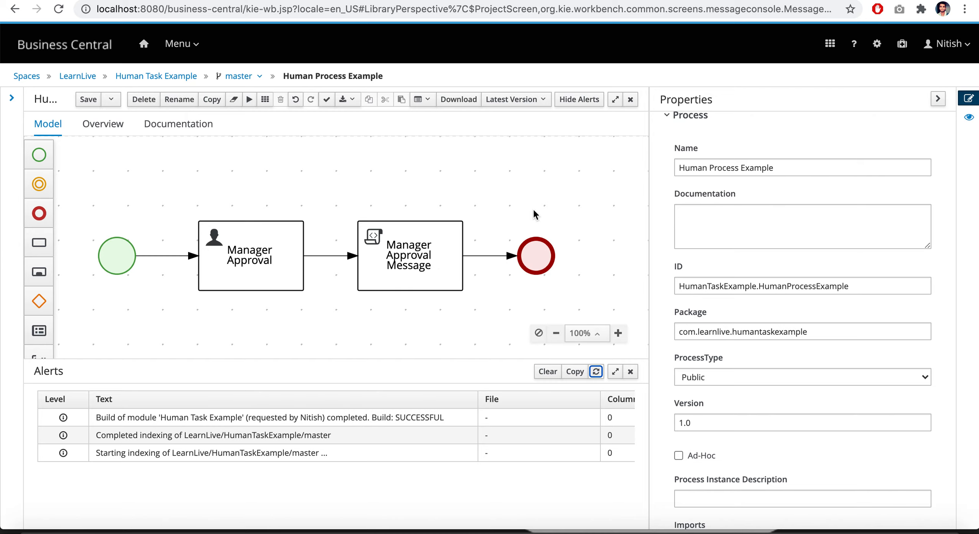
Close the process editor, deploy the Human Task Example project, and view its deployment details
left_click(629, 99)
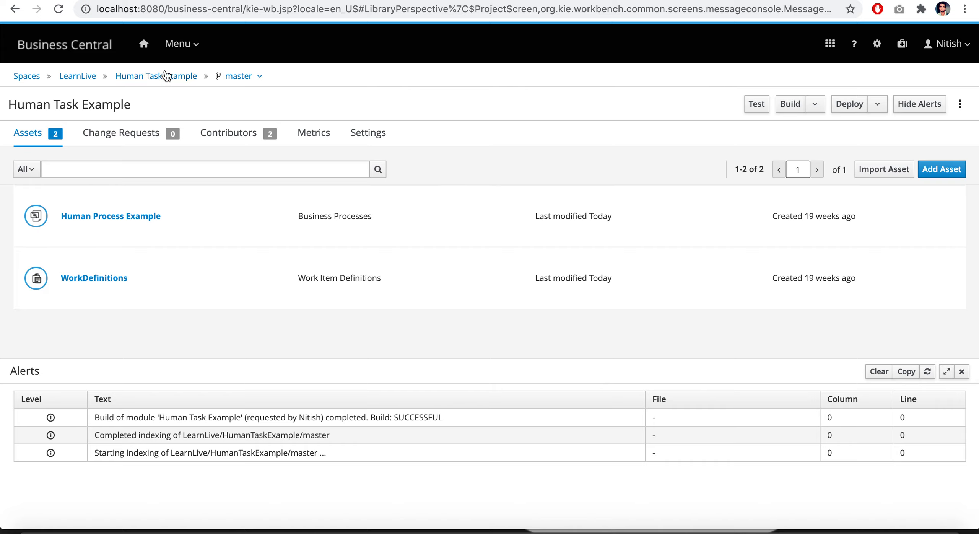
left_click(856, 108)
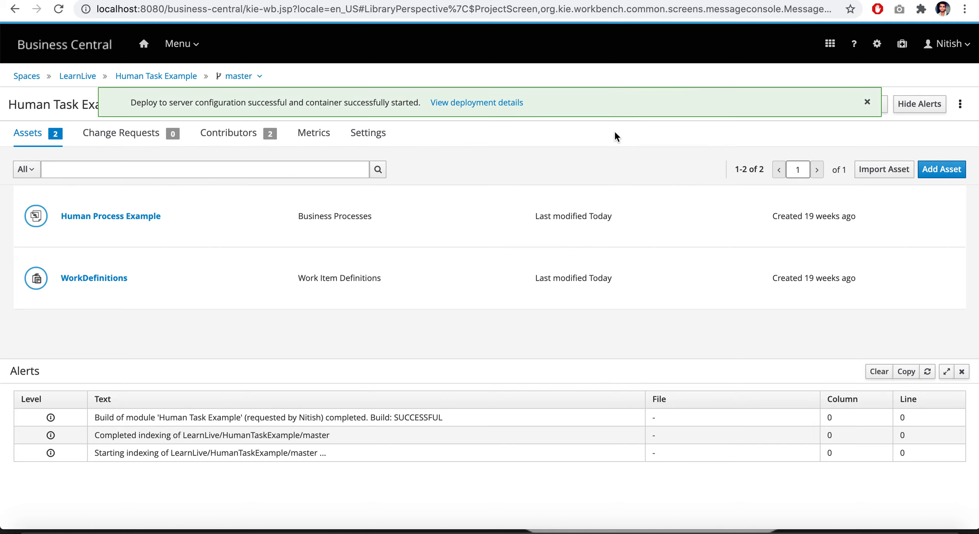
left_click(479, 106)
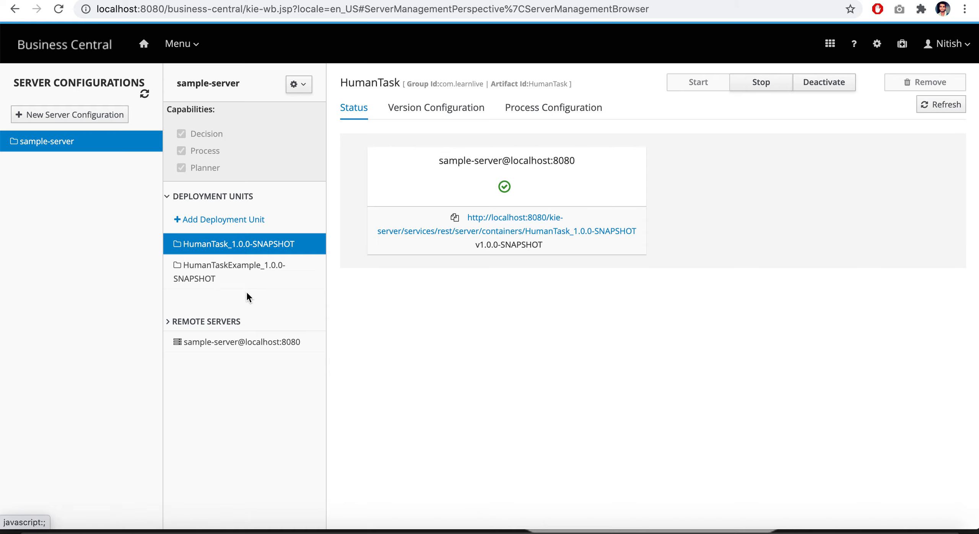
Start a new process instance of HumanTaskExample.HumanProcessExample, leaving Approved unchecked in the start form
left_click(188, 45)
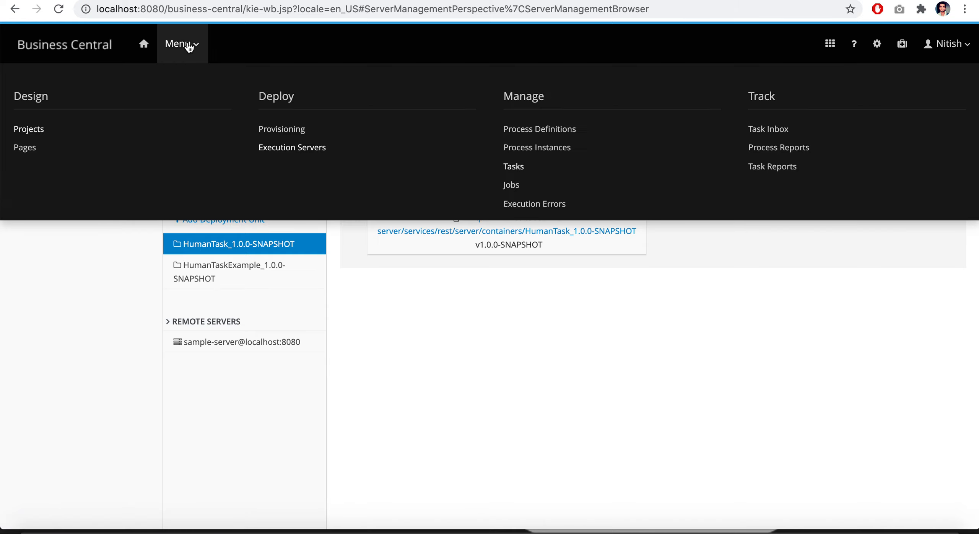
left_click(559, 149)
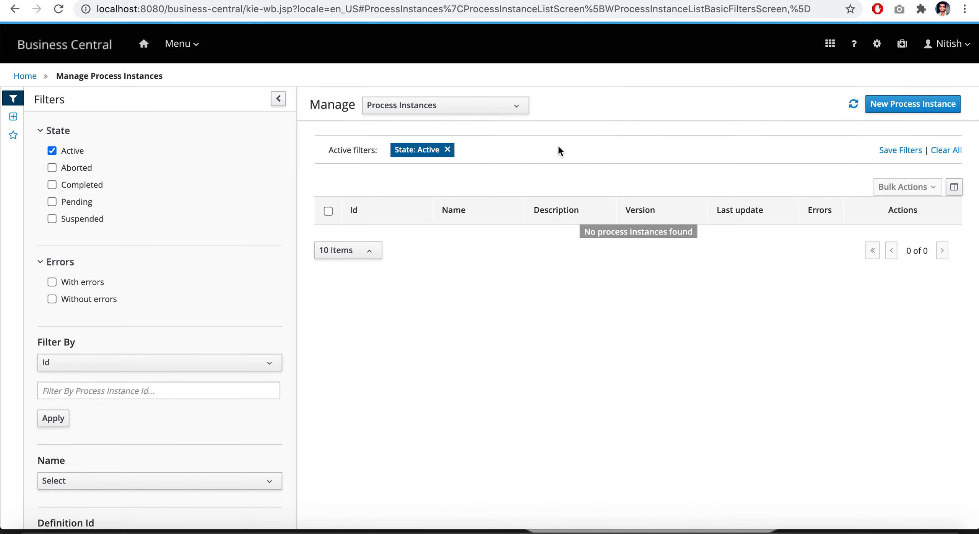
left_click(910, 107)
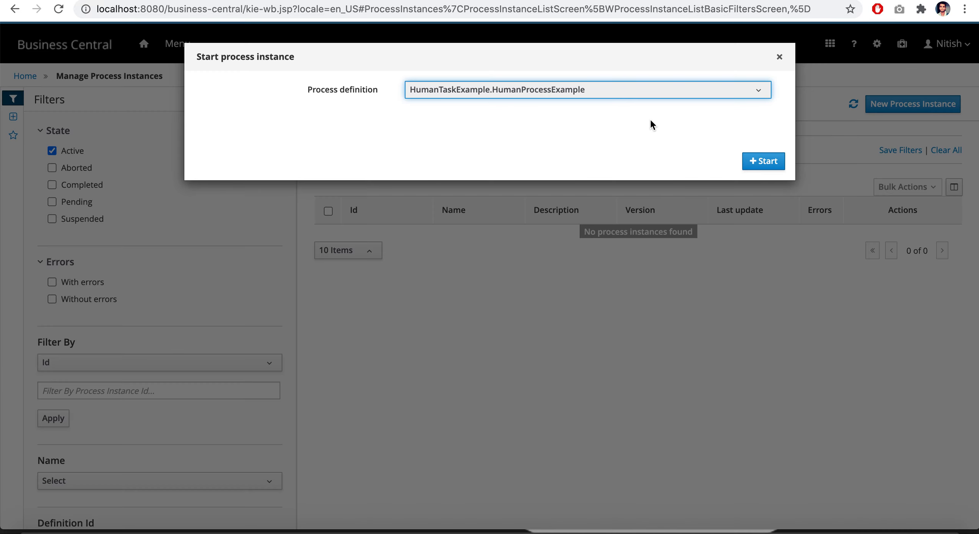
left_click(649, 91)
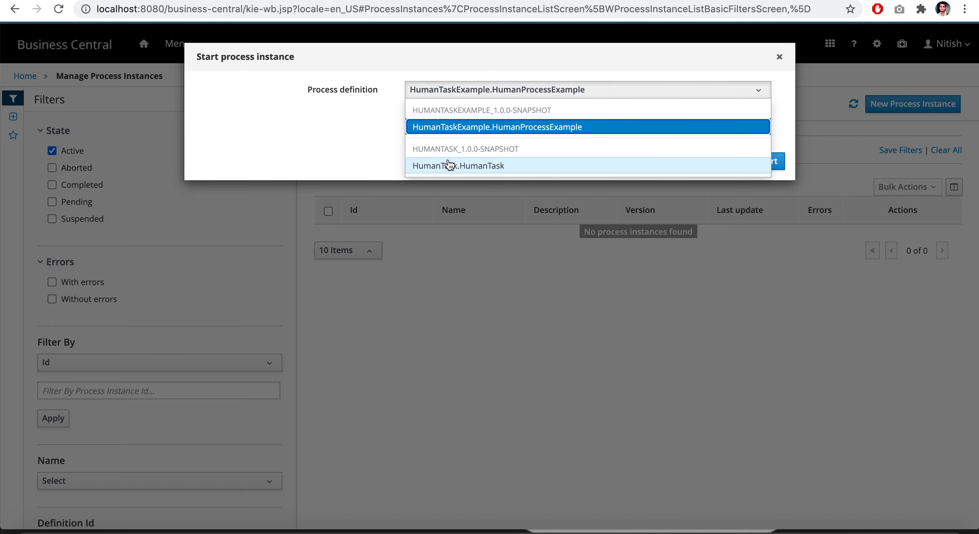
left_click(527, 129)
left_click(772, 160)
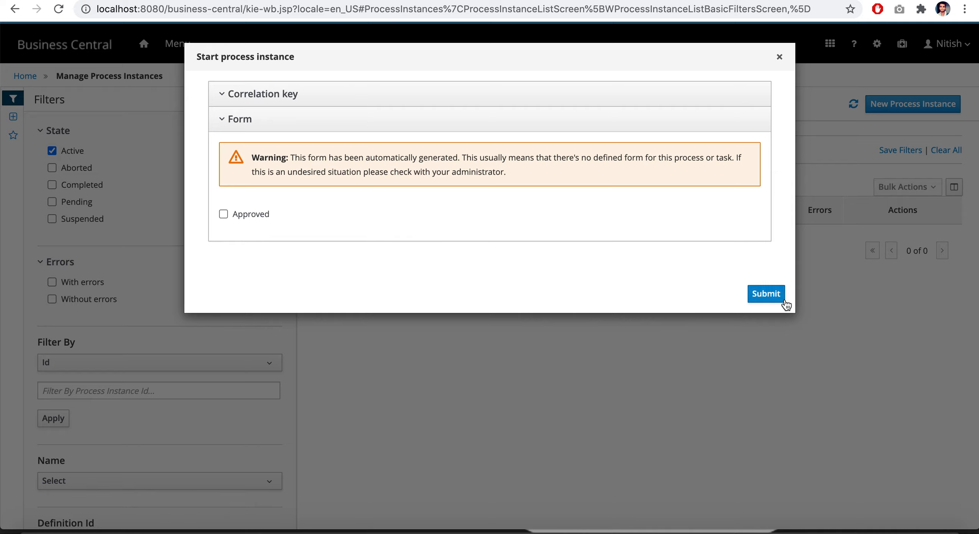
left_click(770, 295)
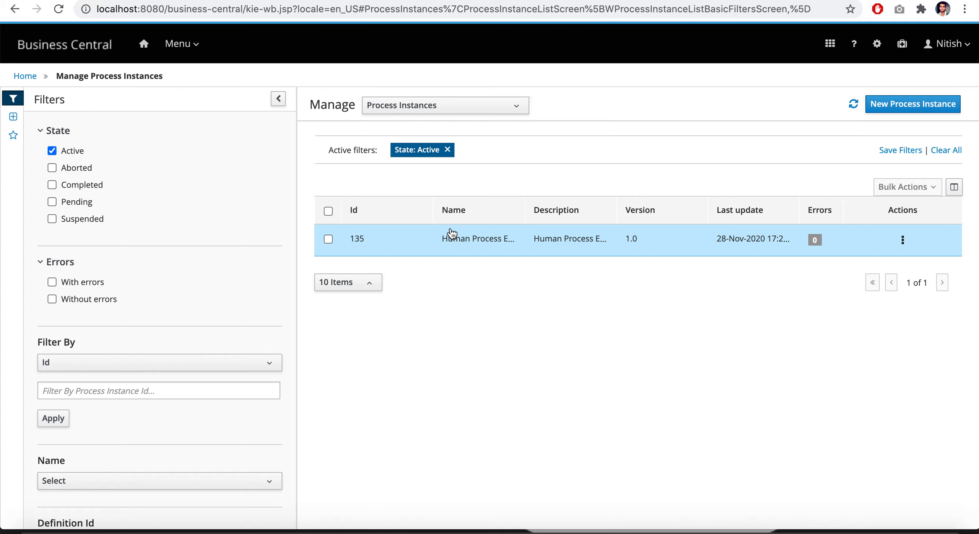
Inspect the new Human Process Example instance's diagram, process variables and instance details, including its state
left_click(470, 247)
left_click(349, 134)
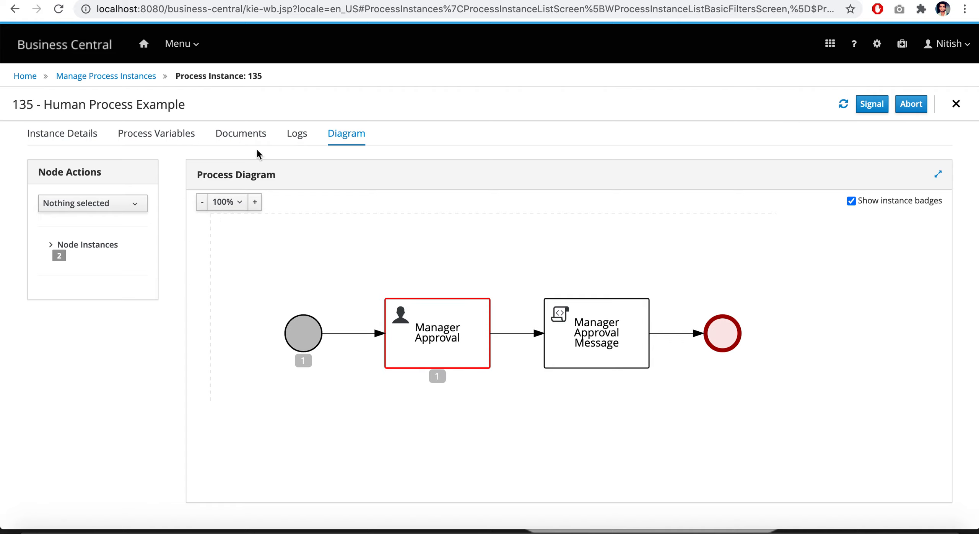
left_click(140, 140)
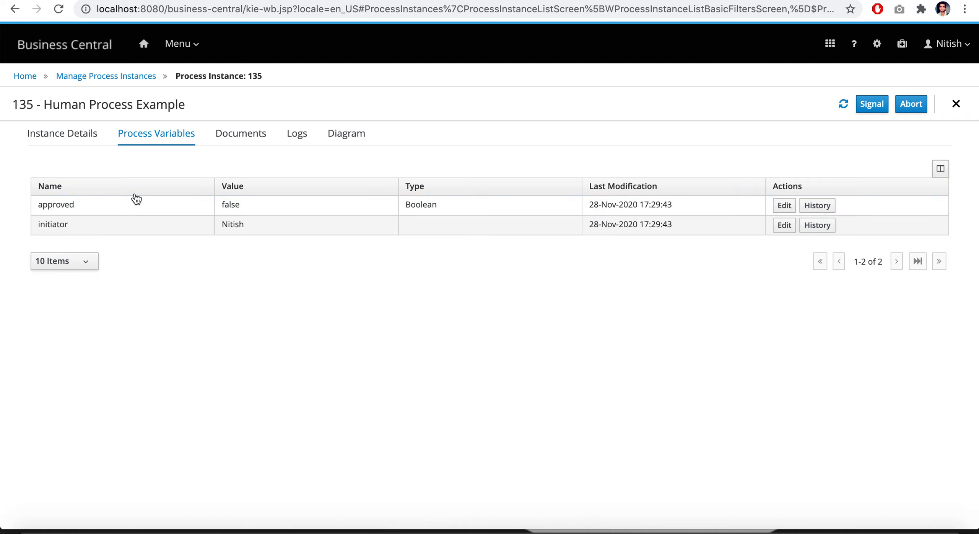
left_click(70, 133)
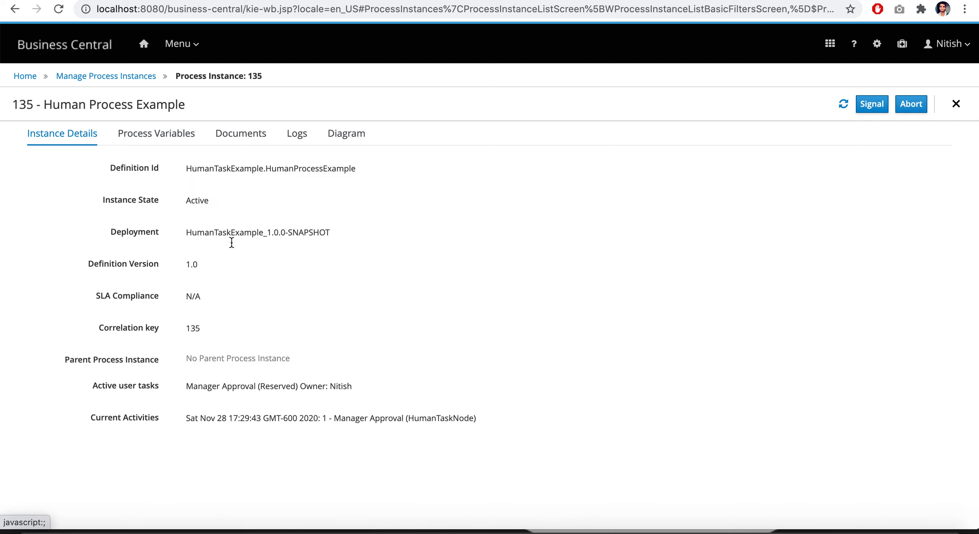
left_click_drag(212, 201, 182, 201)
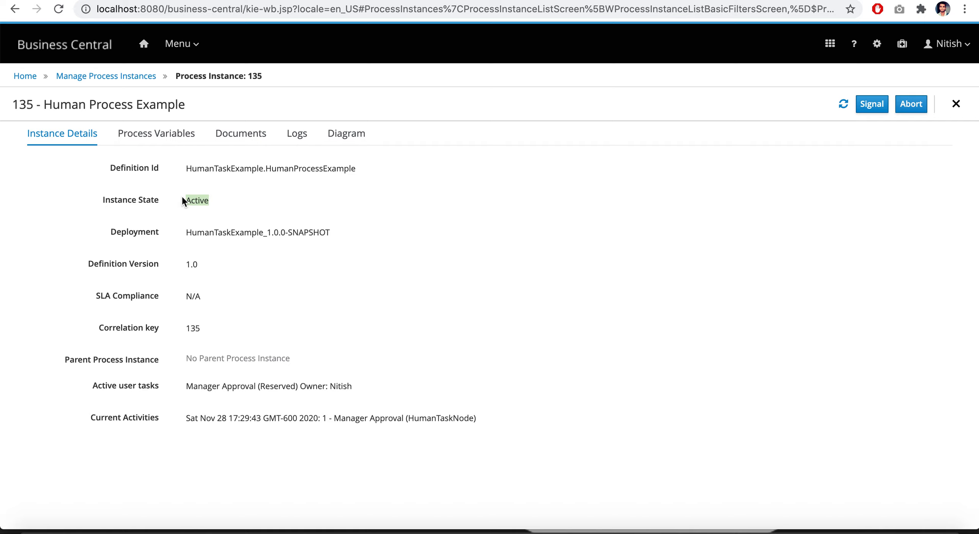
Leave the process instance, open the list of managed tasks, and check the Manager Approval task's status against the life cycle slide
left_click(190, 44)
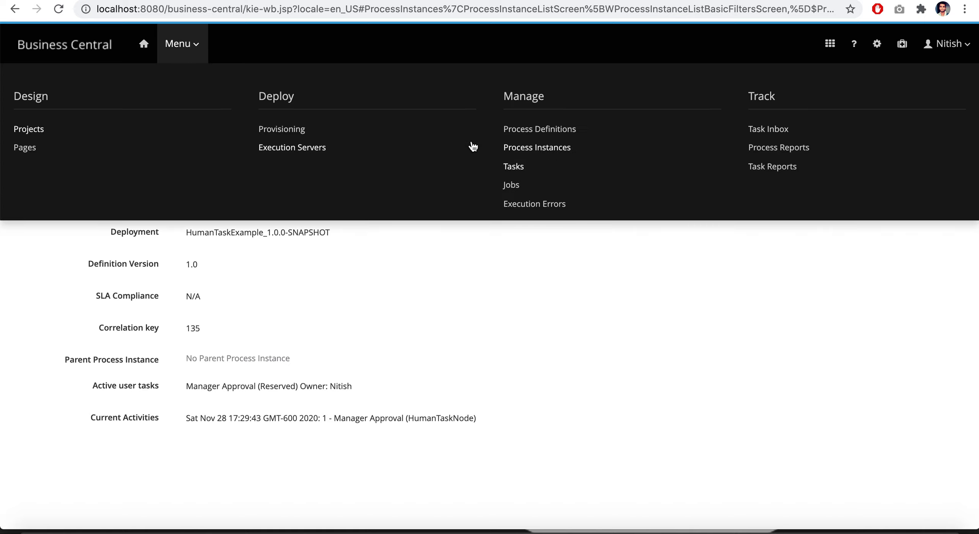
left_click(538, 147)
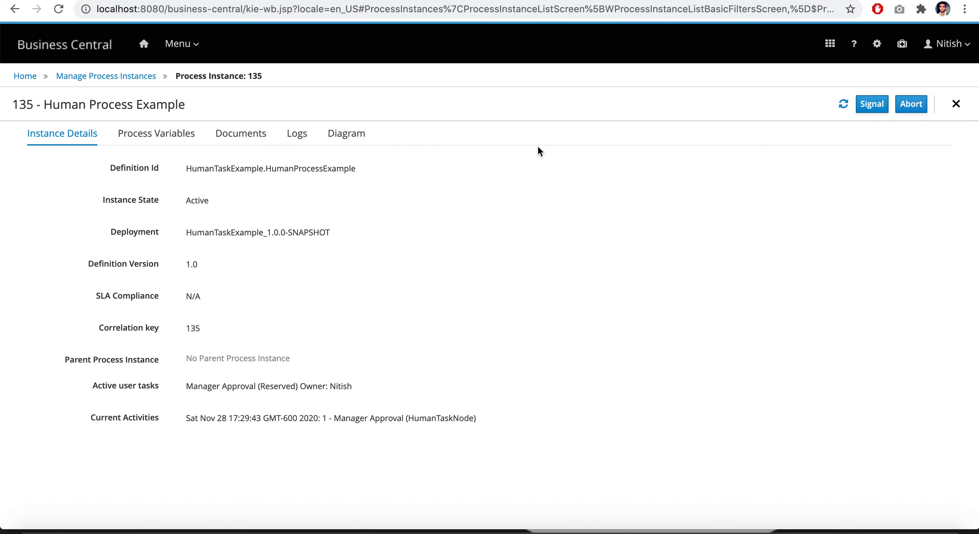
left_click(90, 76)
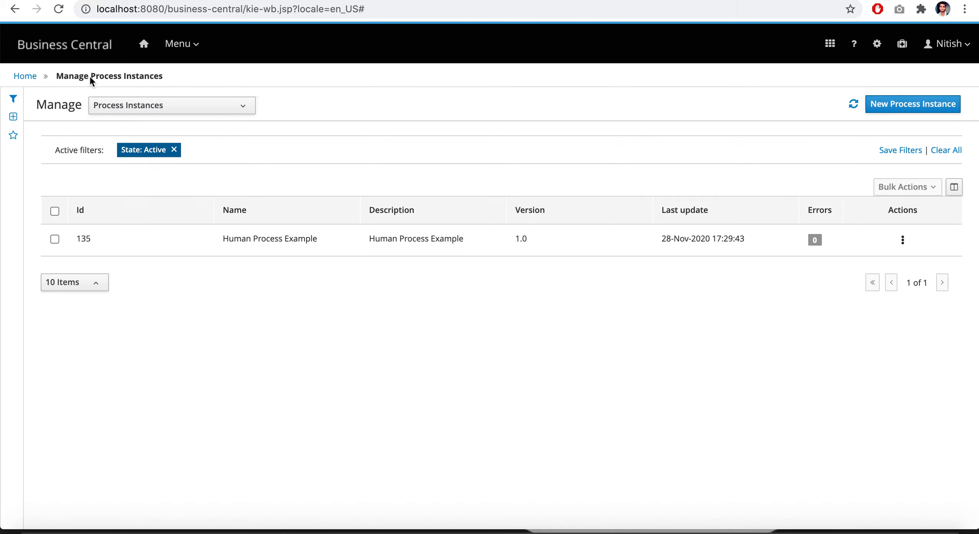
left_click(235, 109)
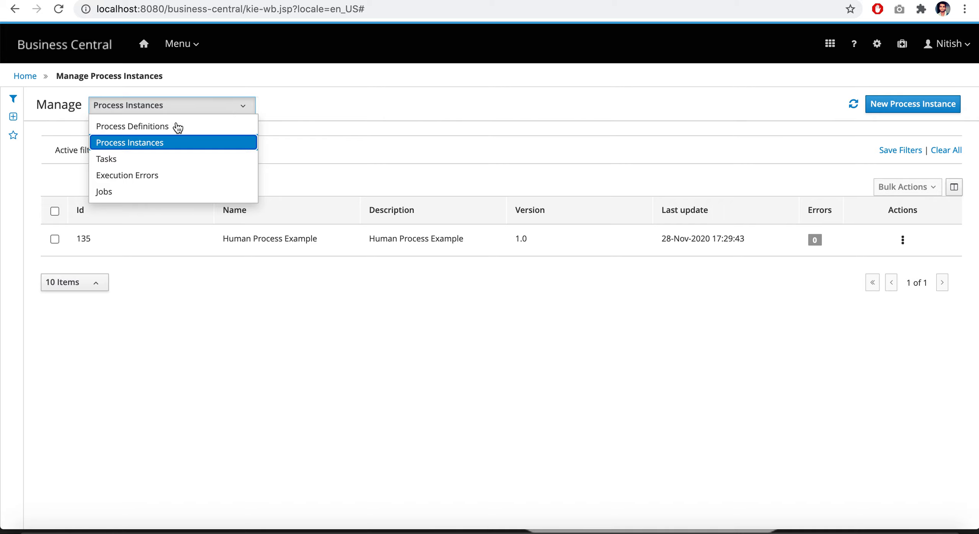
left_click(121, 158)
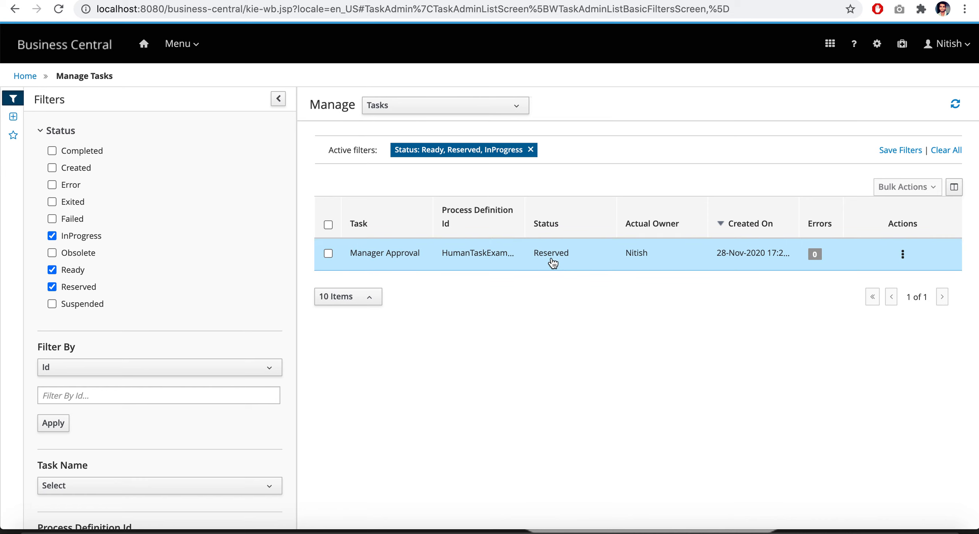
key("super+Tab")
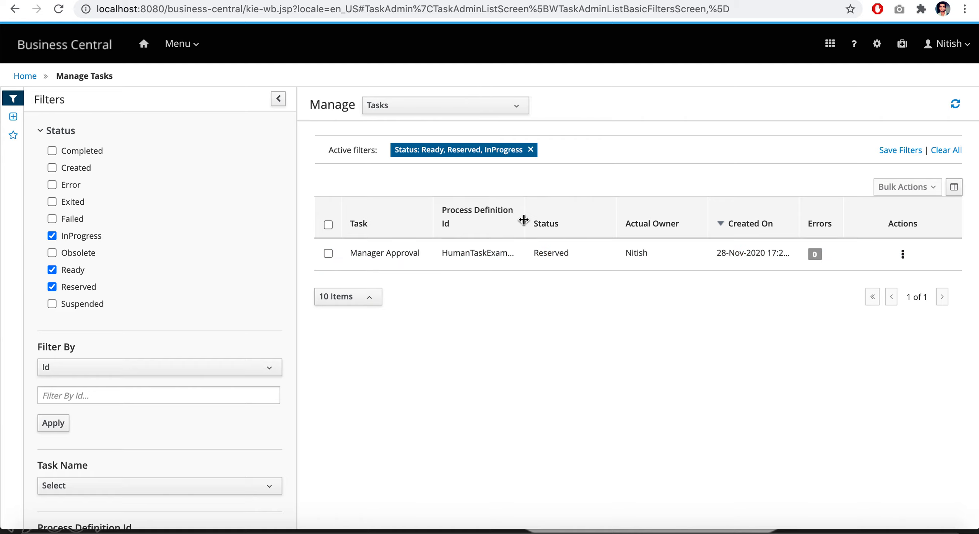
Start the Manager Approval task, recheck its status in the tasks list, and complete it with Approve unchecked
left_click(557, 258)
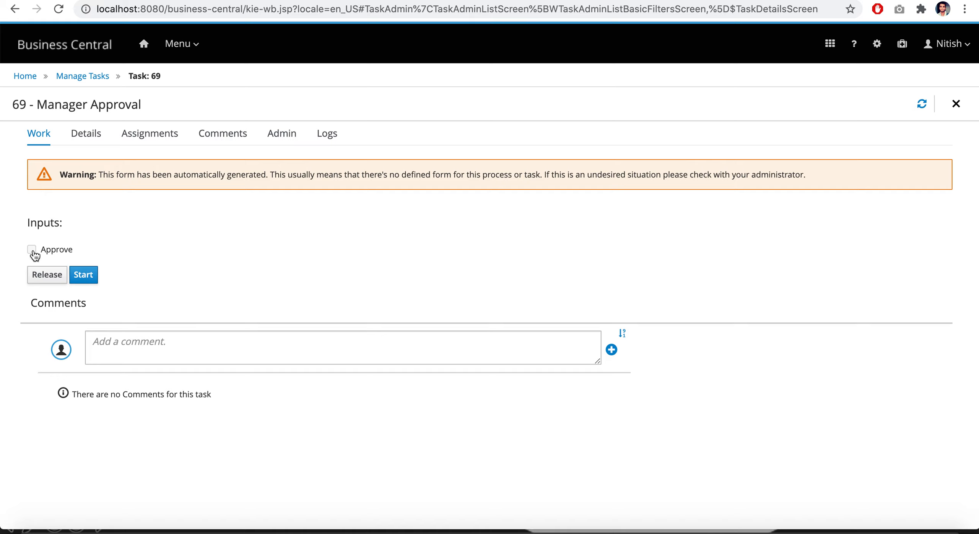
left_click(89, 278)
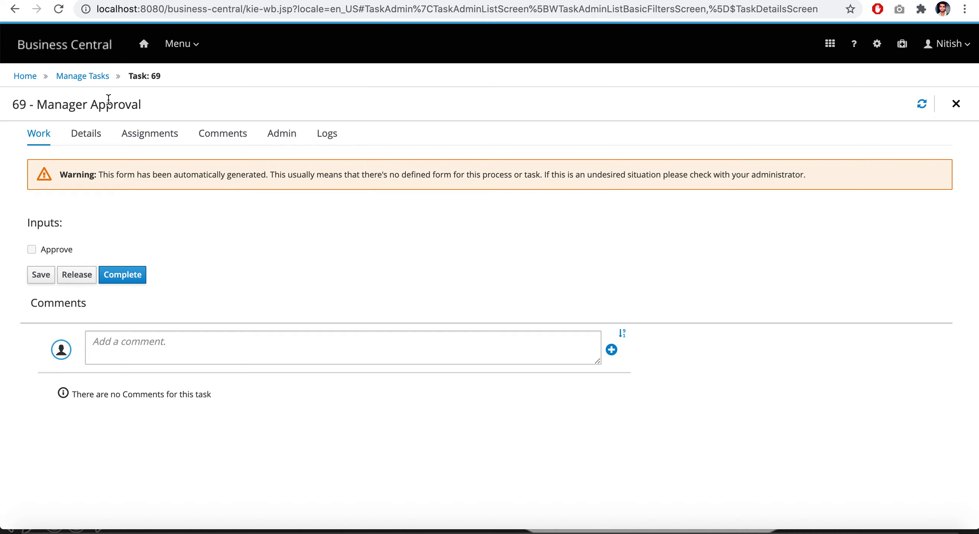
left_click(89, 80)
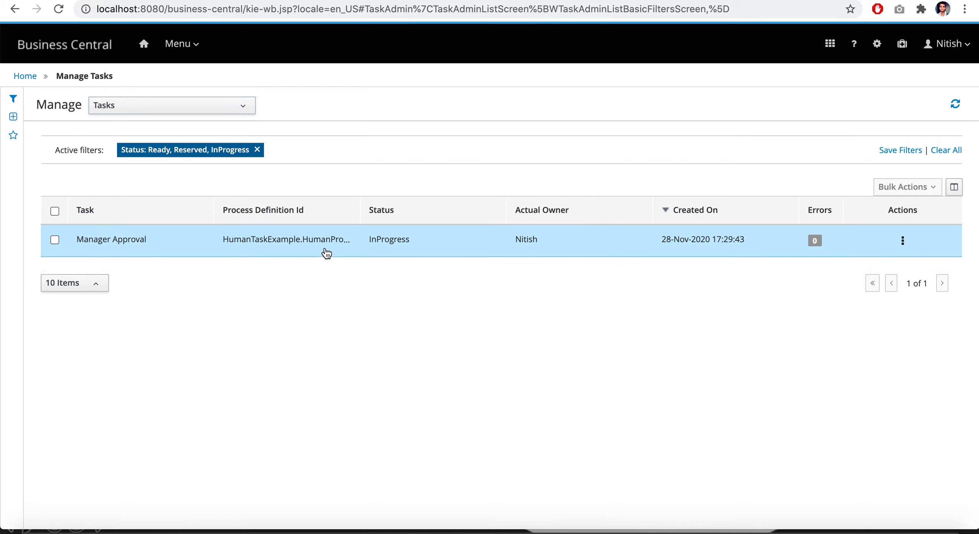
key("super+Tab")
left_click(385, 240)
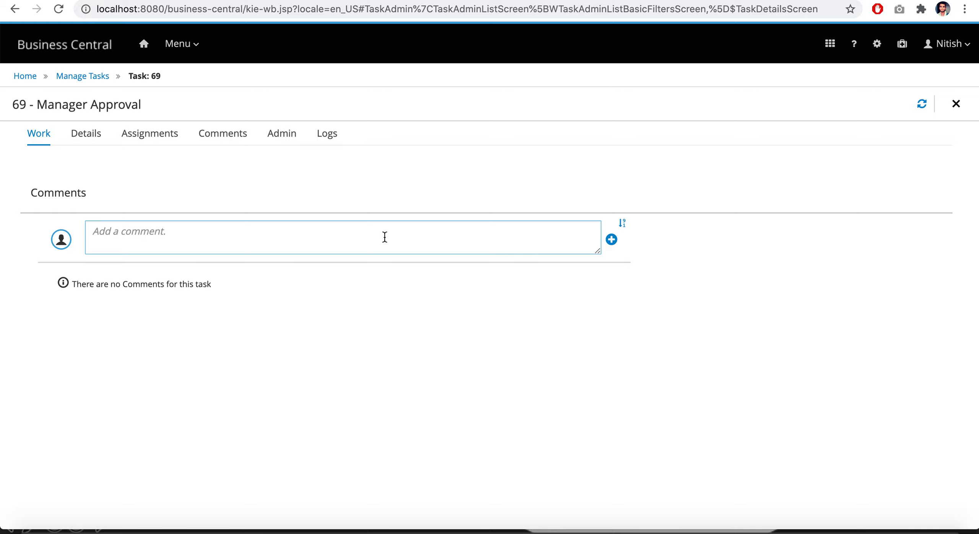
left_click(128, 275)
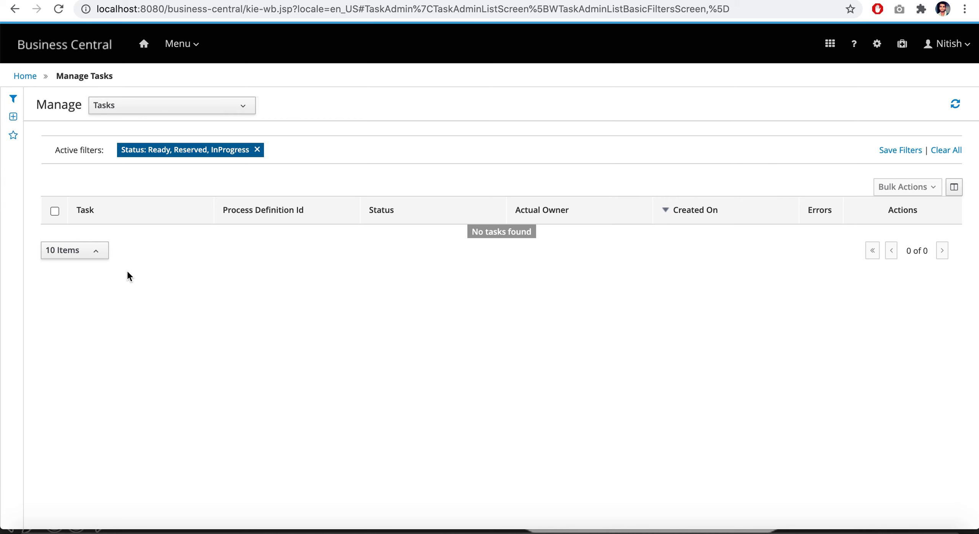
Review the completed stage on the Human Task Life Cycle slide, and check the script task's printed message in Terminal
key("super+Tab")
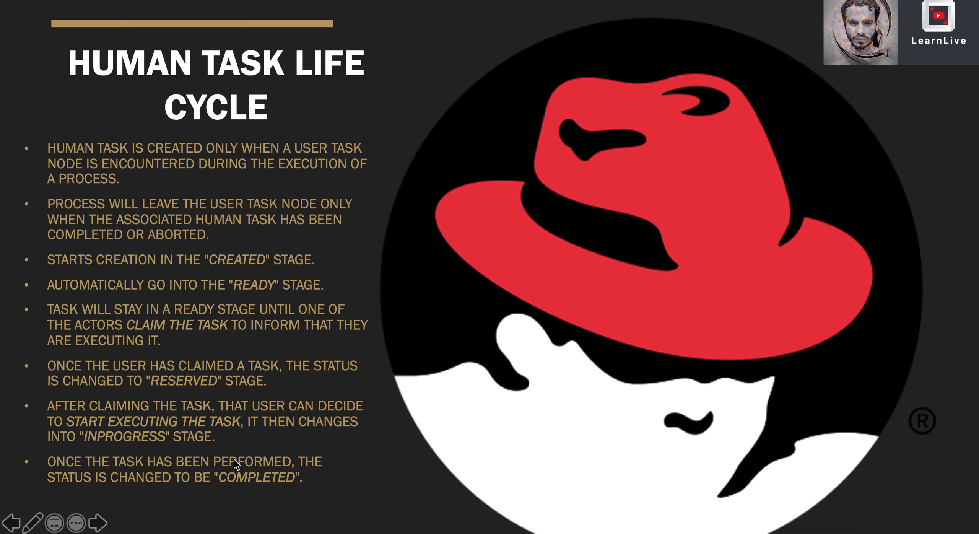
key("super+Tab")
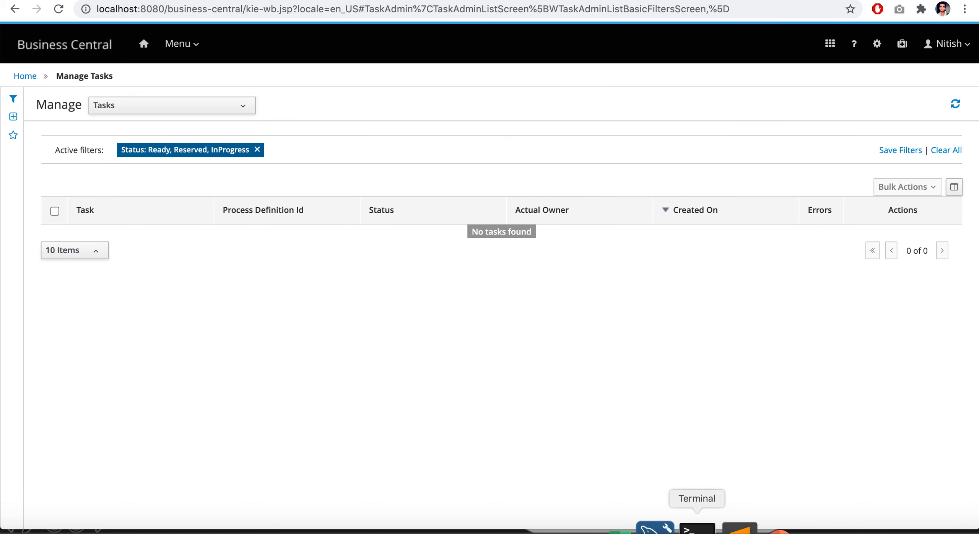
left_click(696, 527)
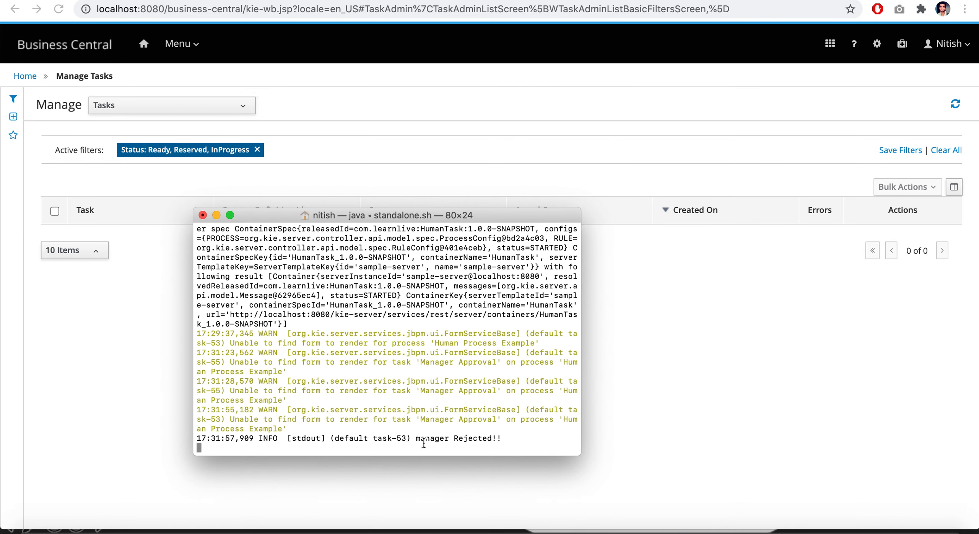
key("super+Tab")
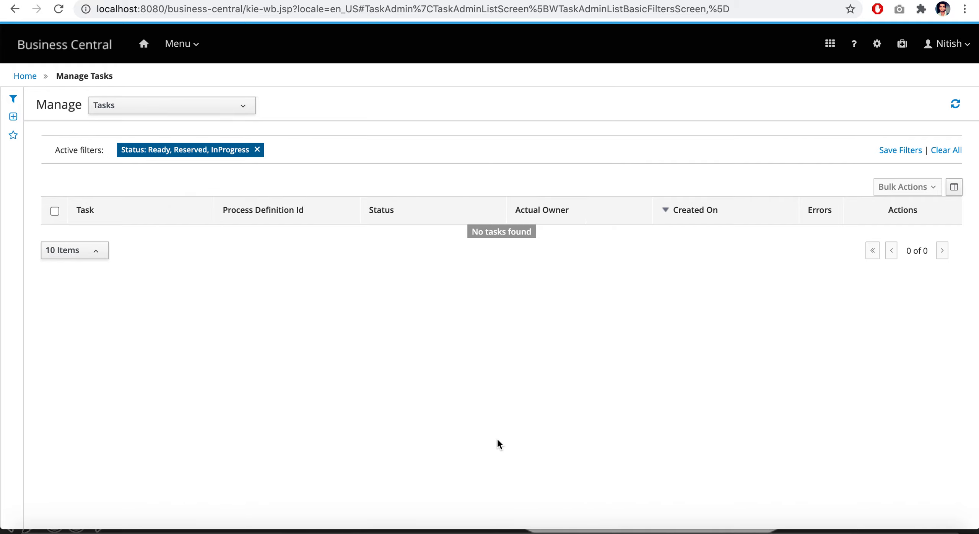
Open Human Process Example in the Human Task Example project and examine the else branch of the Manager Approval Message script
left_click(182, 48)
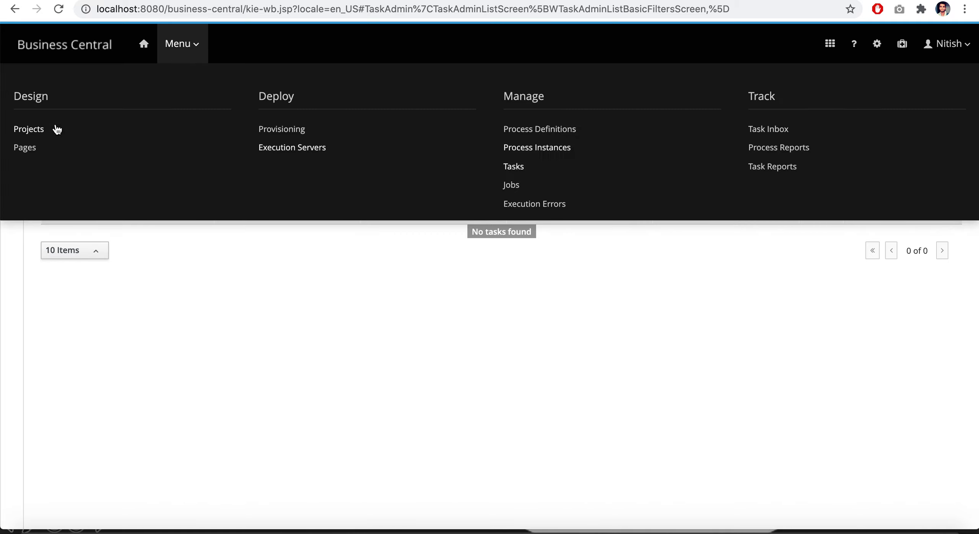
left_click(40, 129)
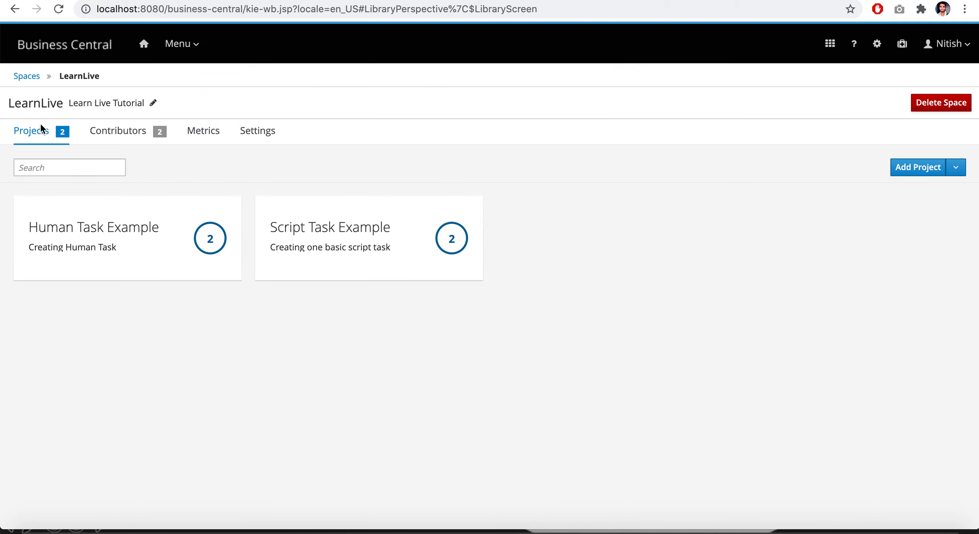
left_click(89, 226)
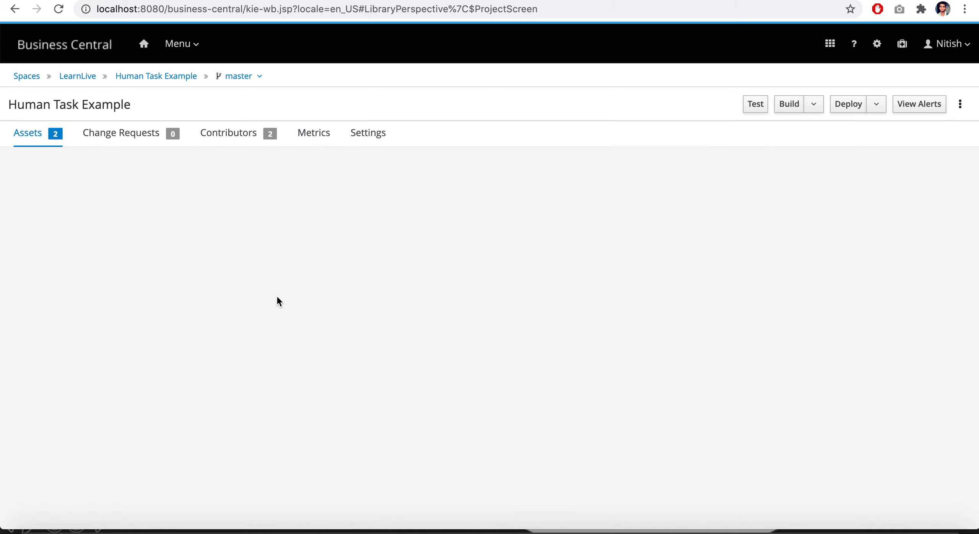
left_click(138, 219)
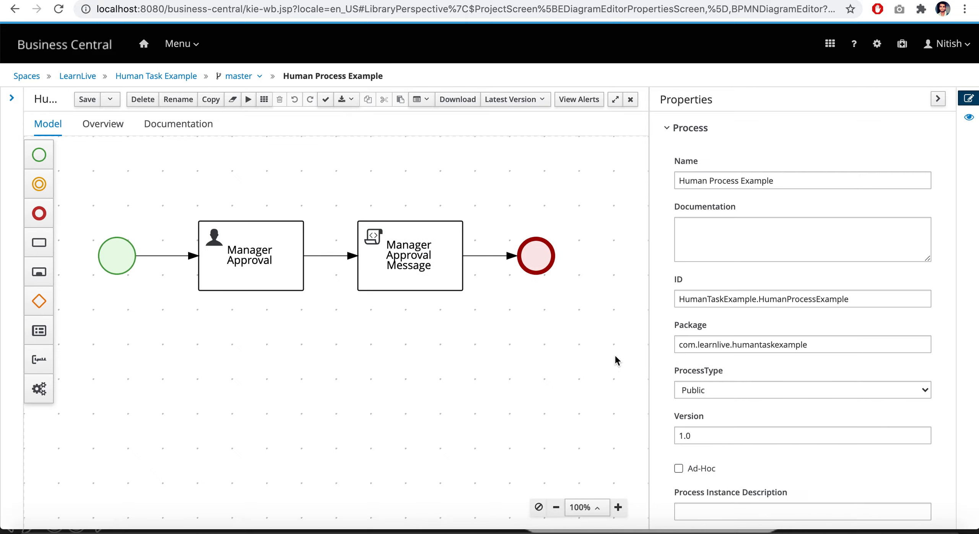
left_click(418, 250)
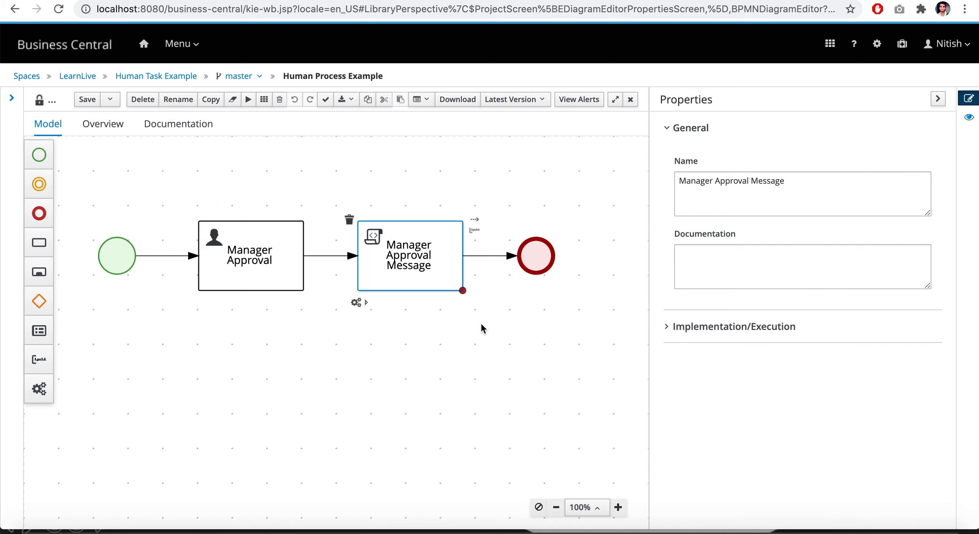
left_click(666, 327)
scroll(781, 420, "down", 3)
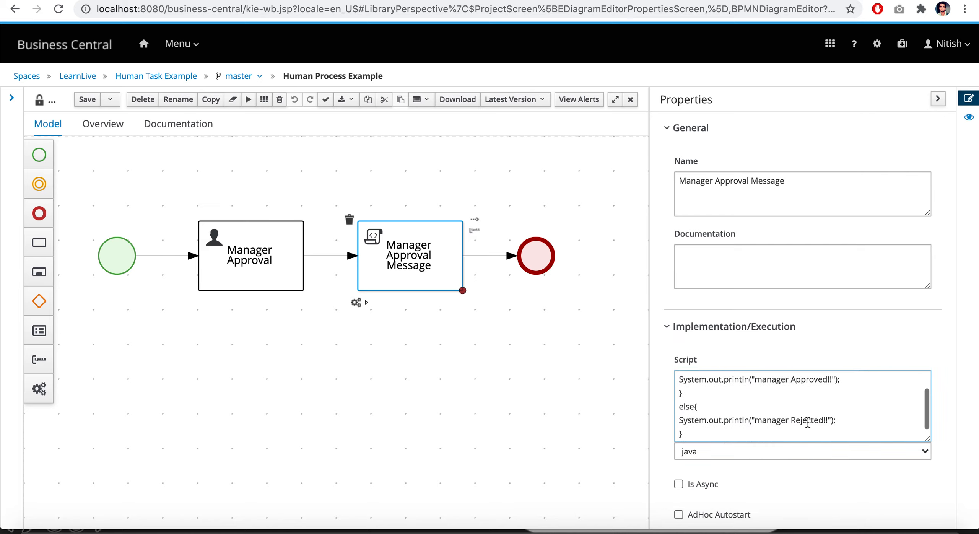
left_click(678, 420)
left_click_drag(679, 420, 838, 420)
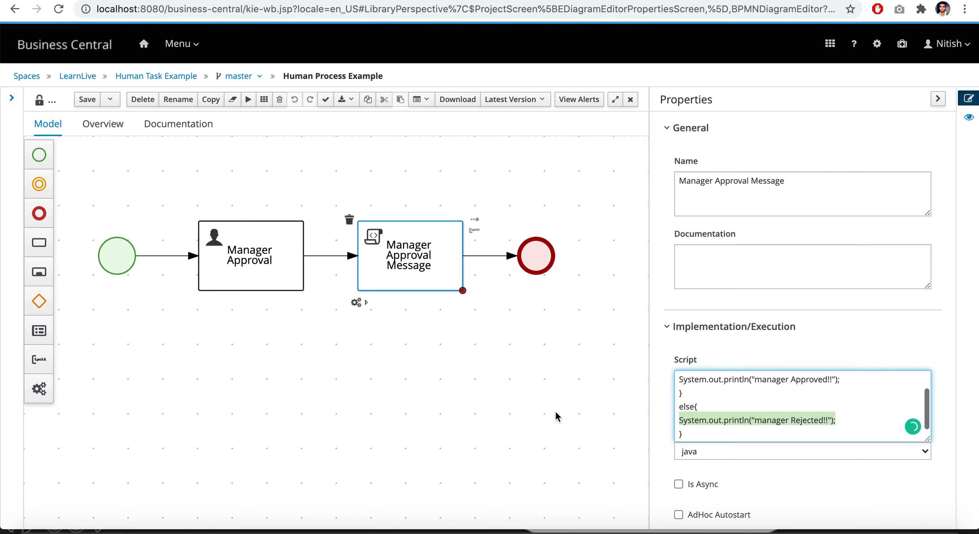
left_click(508, 411)
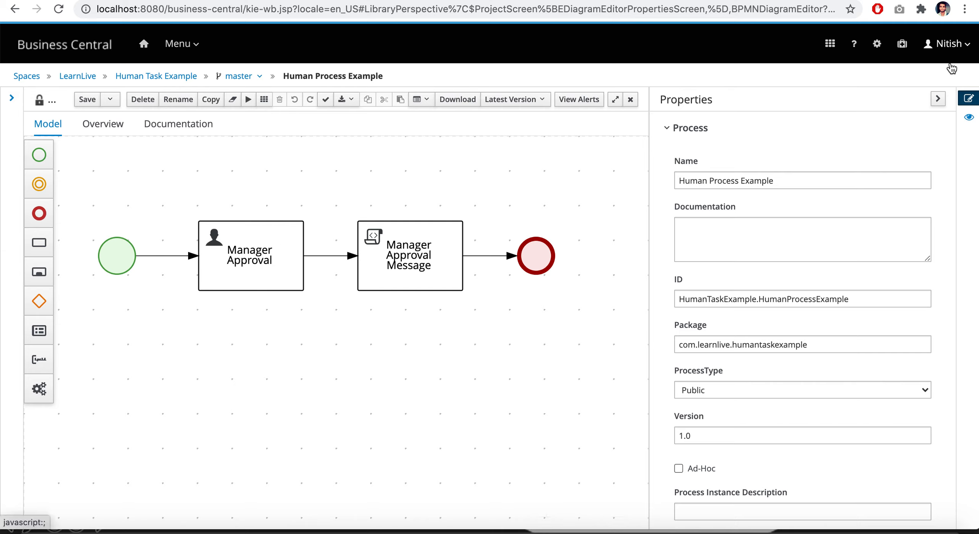
Examine the Manager Approval task's implementation settings, including actors and assignments, and return to the Human Task Example project
left_click(284, 242)
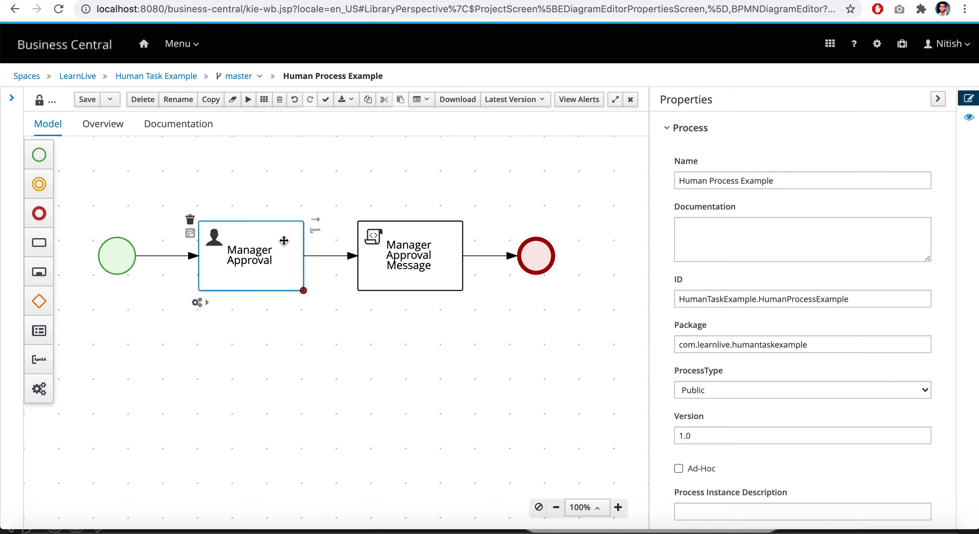
left_click(269, 256)
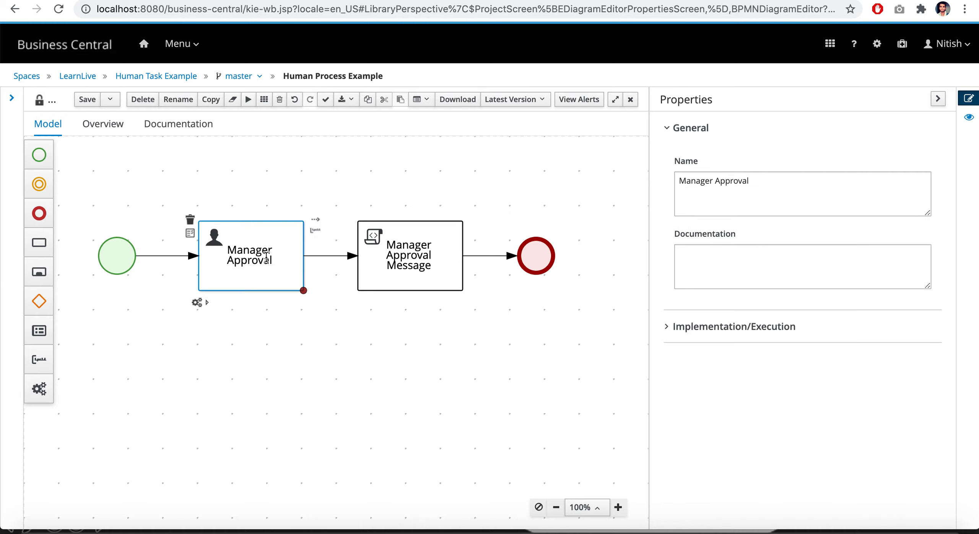
left_click(667, 326)
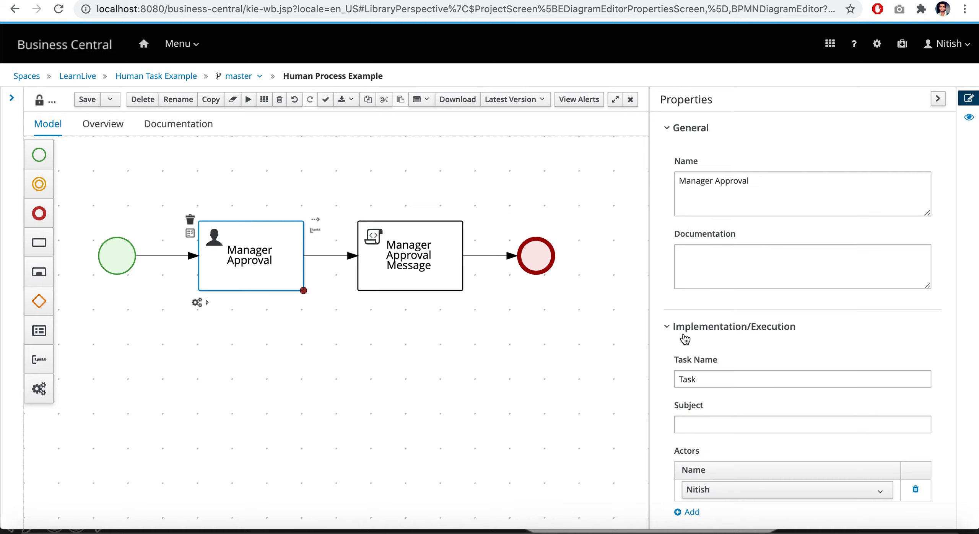
scroll(749, 406, "down", 3)
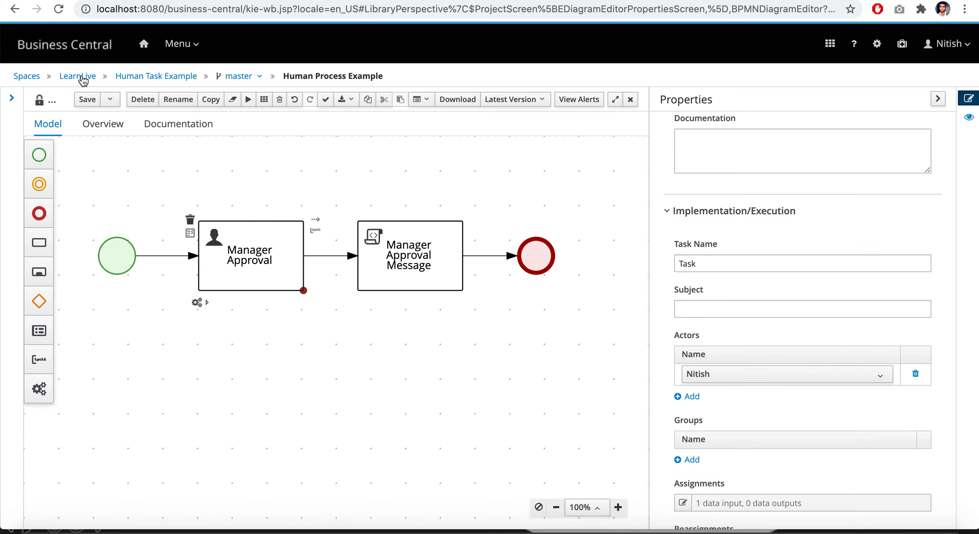
left_click(147, 77)
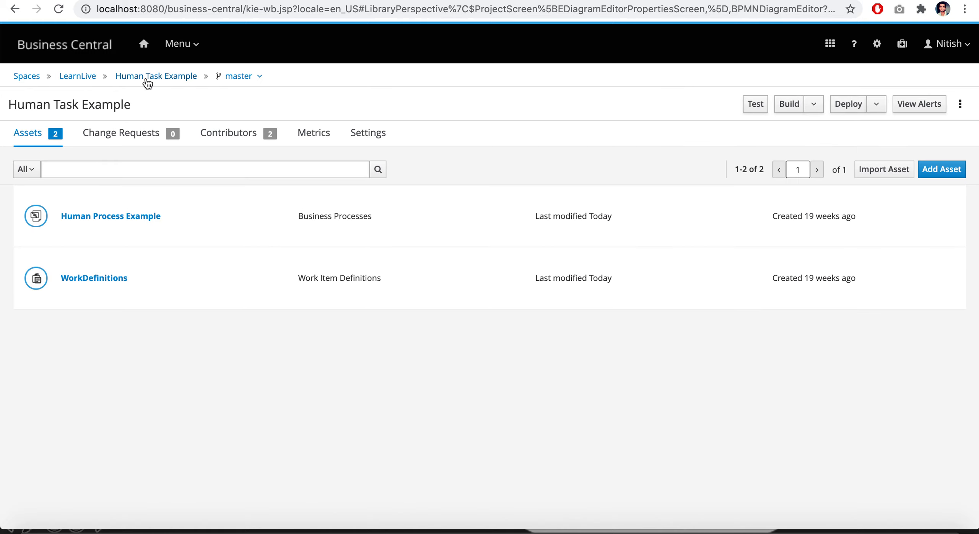
Start another process instance of HumanTaskExample.HumanProcessExample, submitting the start form with Approved unchecked
left_click(173, 44)
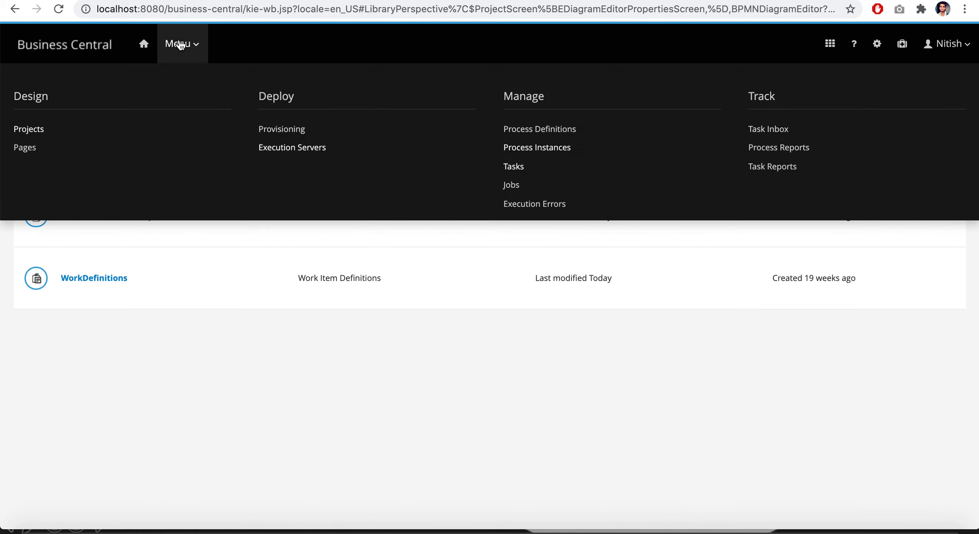
left_click(553, 156)
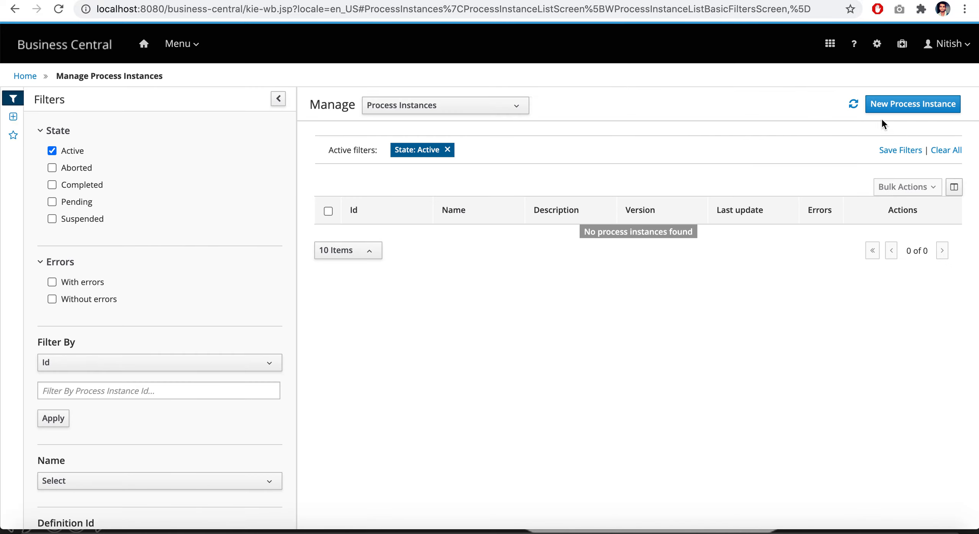
left_click(897, 106)
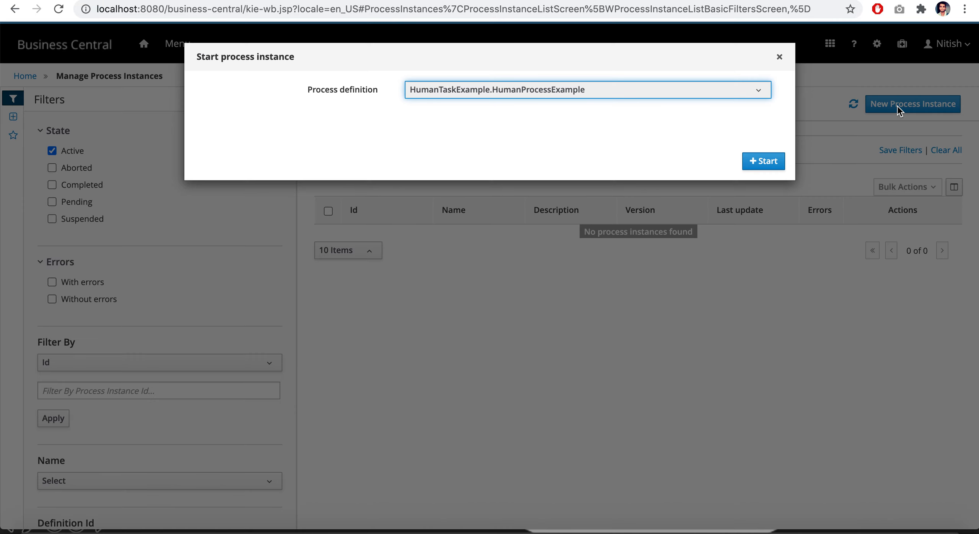
left_click(767, 165)
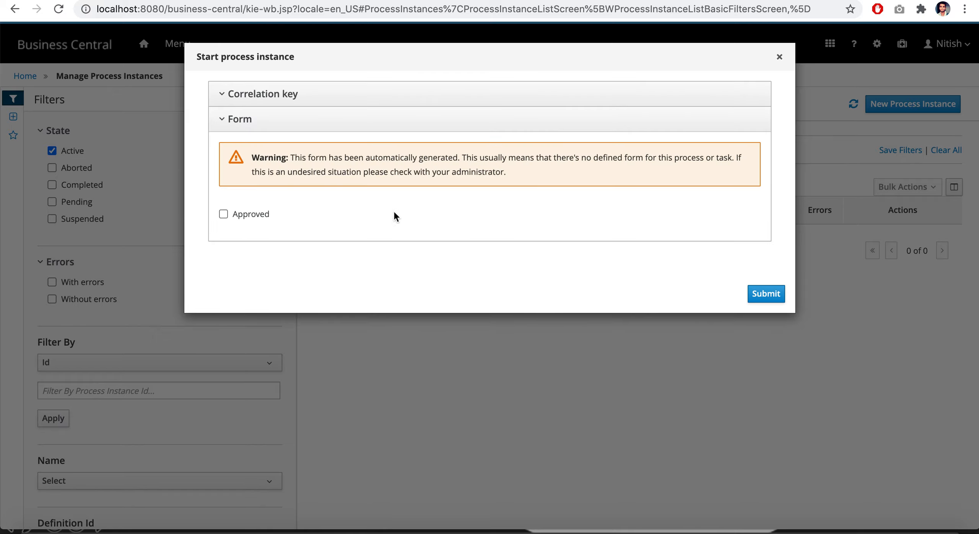
left_click(760, 293)
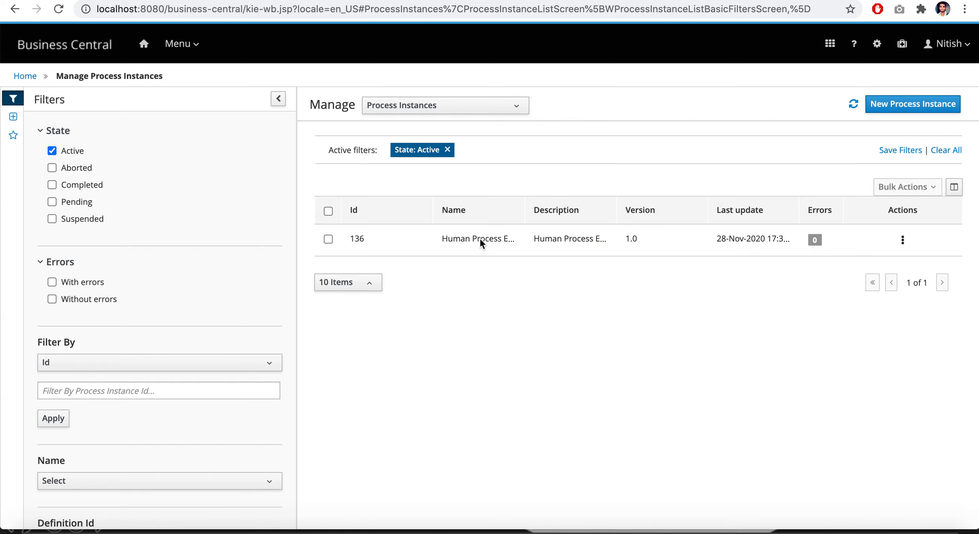
Examine the active Human Process Example instance's details, and check the Manager Approval task's status and owner in the tasks list
left_click(490, 249)
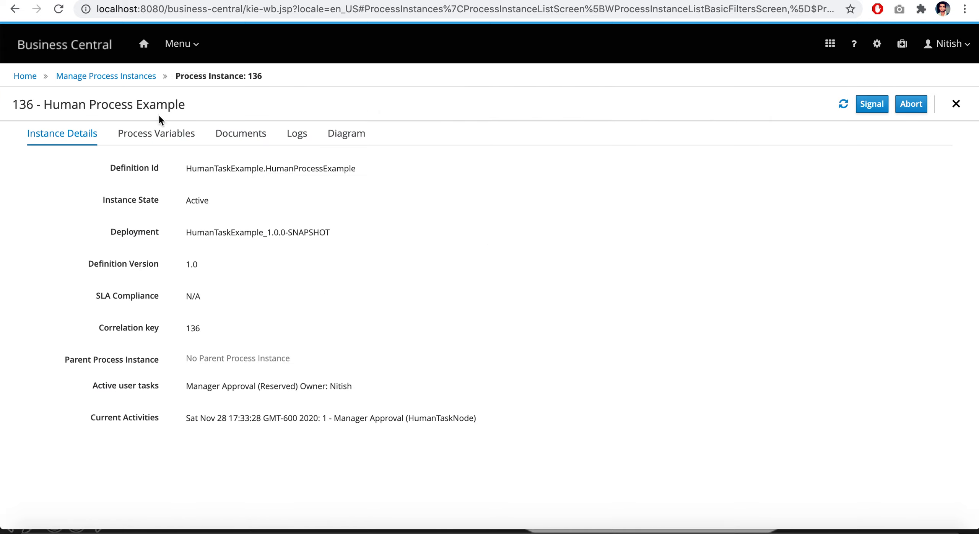
left_click(117, 78)
left_click(219, 109)
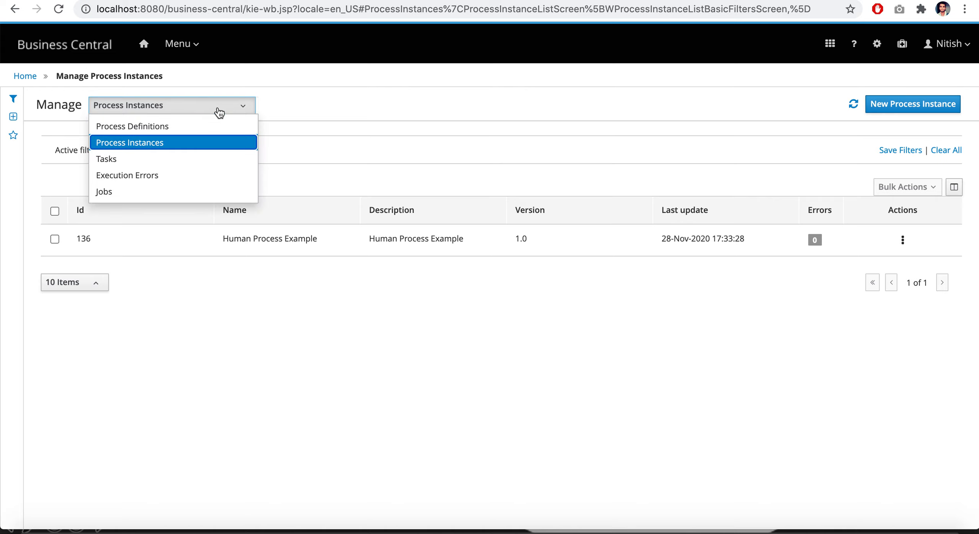
left_click(178, 158)
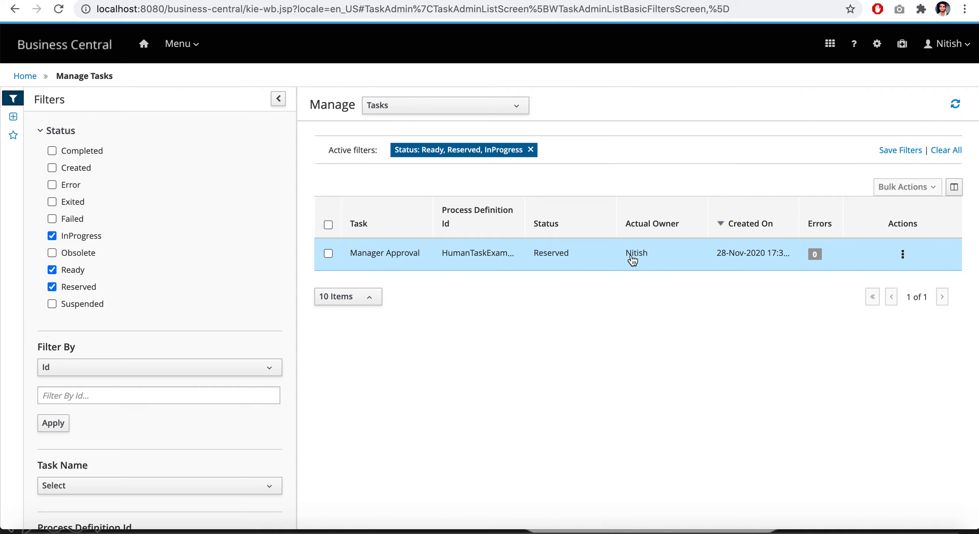
Log out of the current account and sign in again as wbadmin with the account password
left_click(950, 43)
left_click(901, 95)
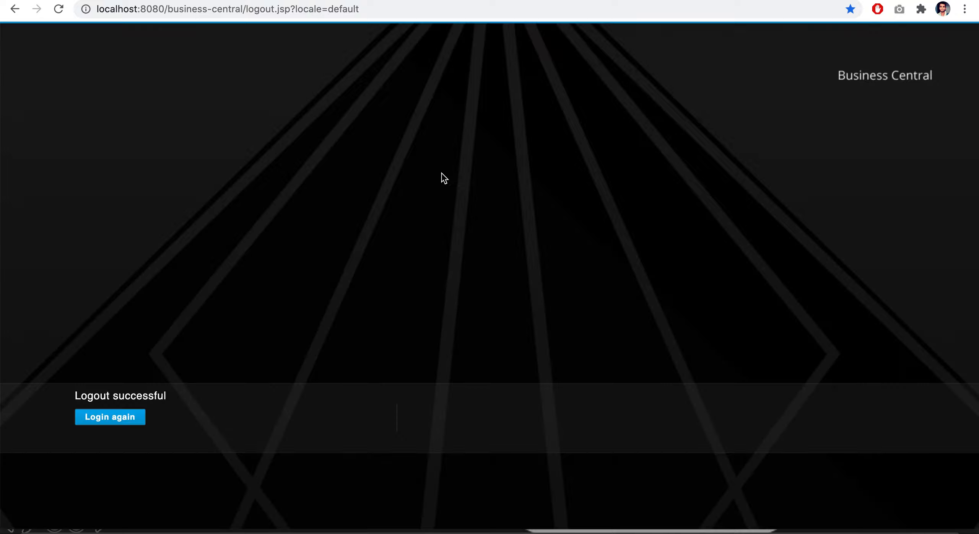
left_click(126, 421)
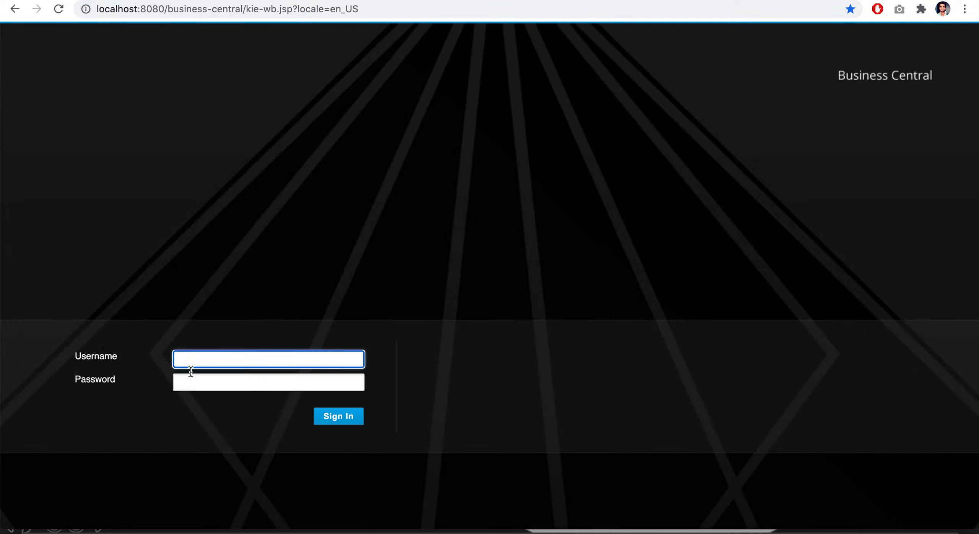
type("wbadmi")
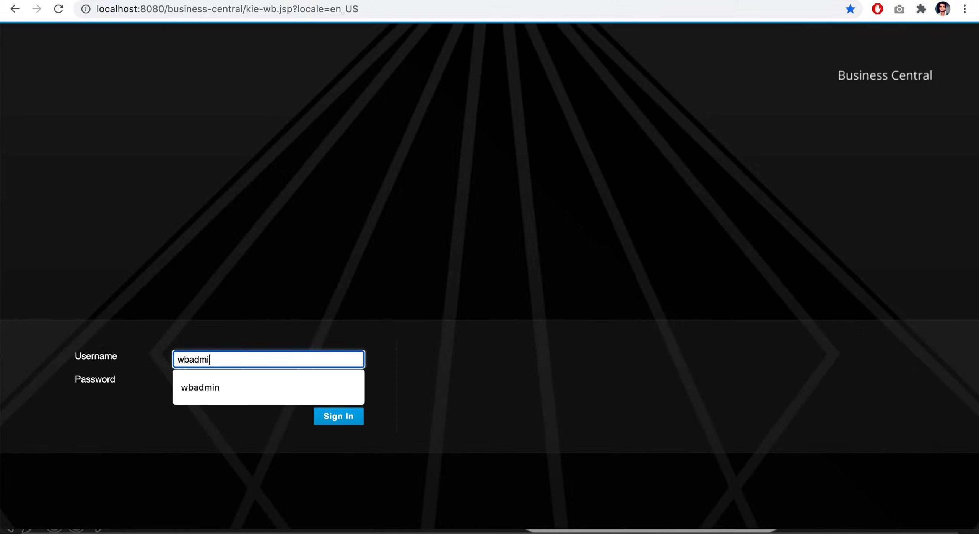
type("n")
left_click(219, 385)
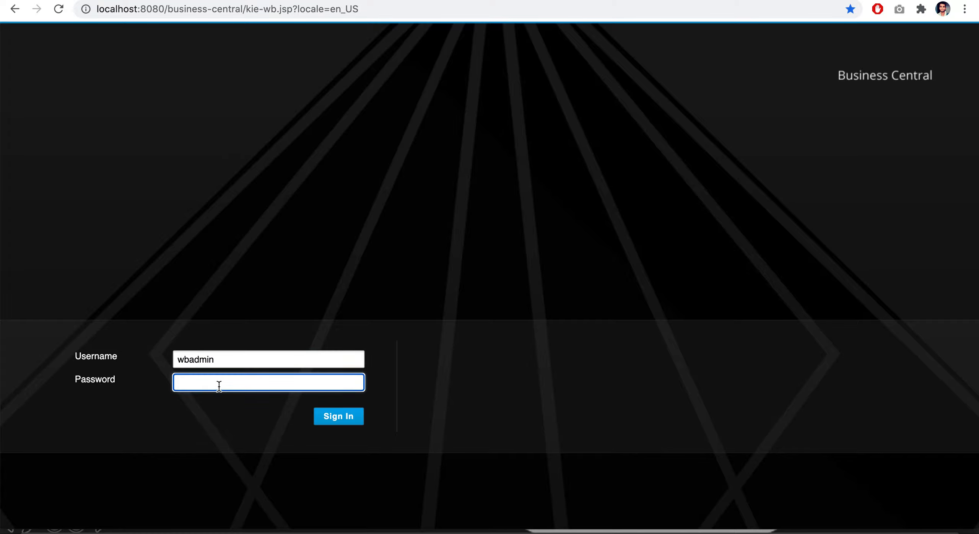
type("a")
left_click(344, 420)
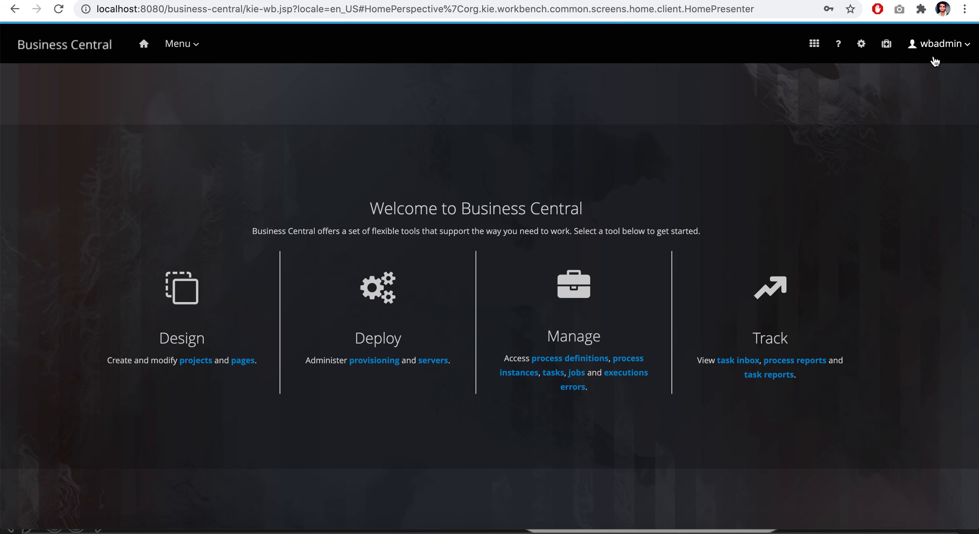
Open the reserved Manager Approval task from the managed tasks and examine which work actions wbadmin has
left_click(176, 48)
left_click(514, 165)
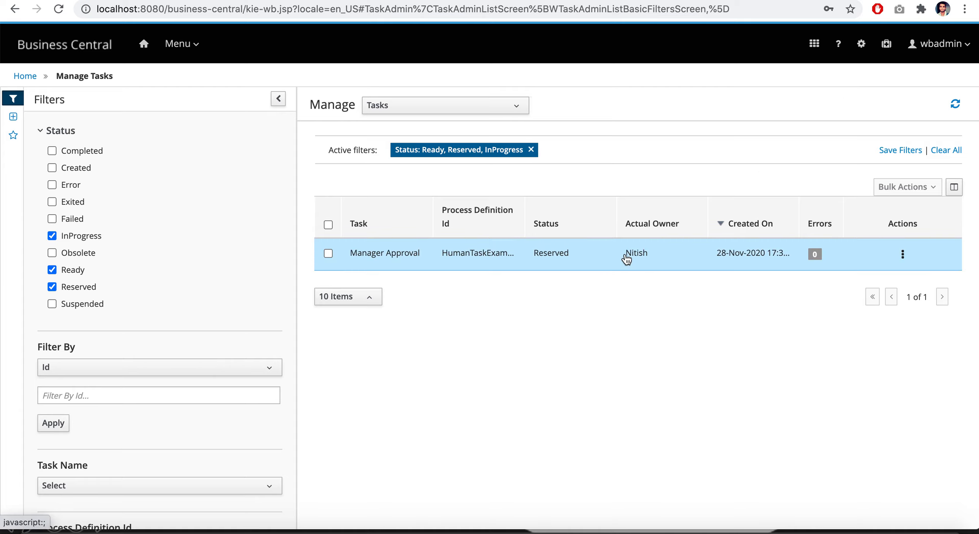
left_click(574, 256)
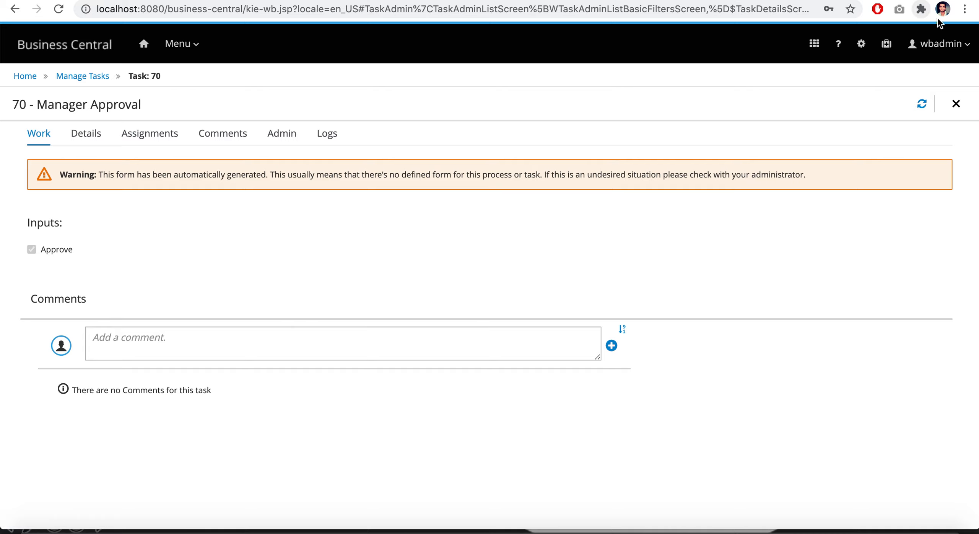
Log out of wbadmin, sign in as the task owner with username and password, and dismiss the browser's password warning
left_click(940, 43)
left_click(901, 78)
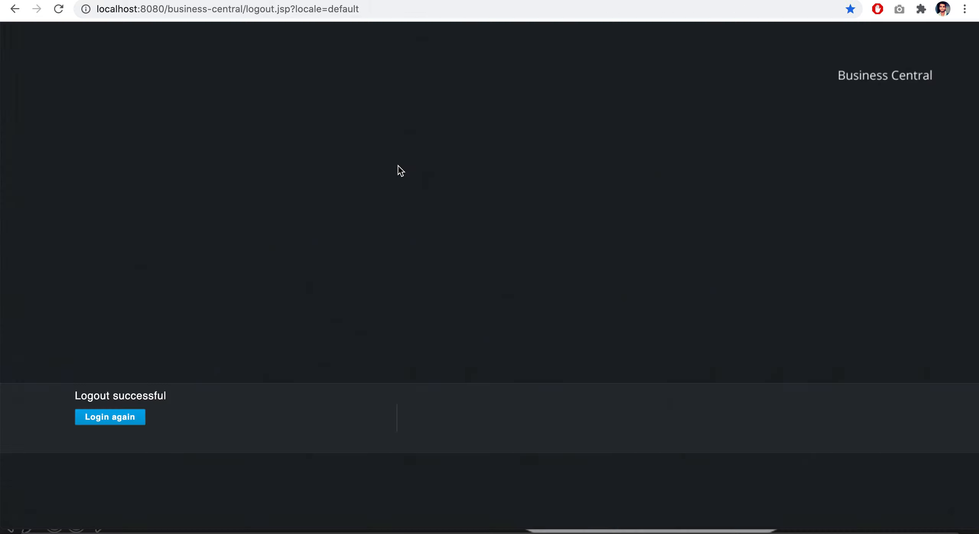
left_click(121, 420)
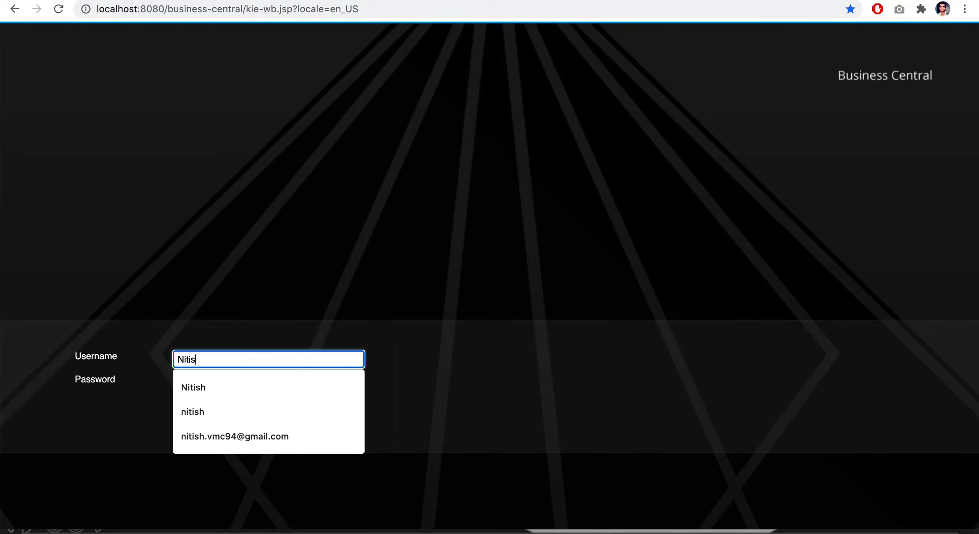
left_click(372, 360)
left_click(266, 386)
type("•")
left_click(343, 421)
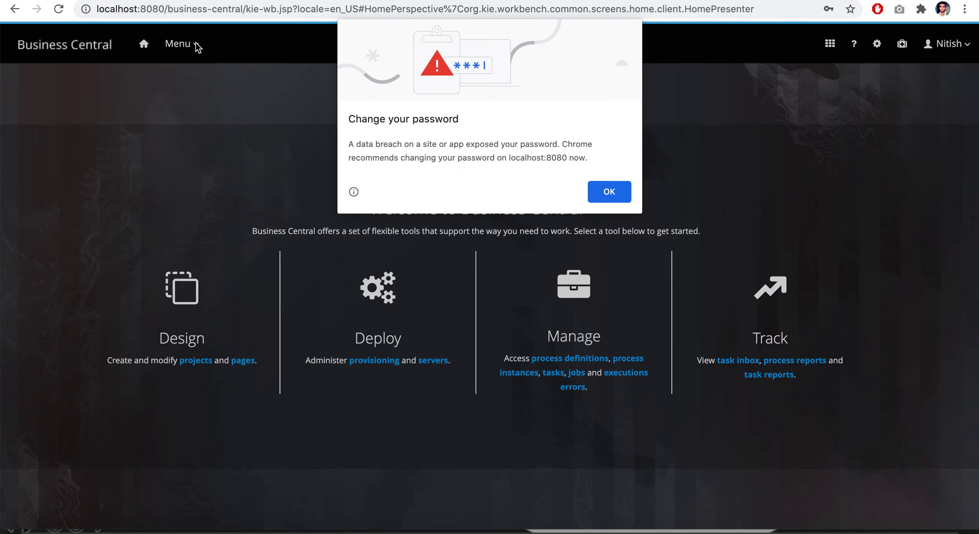
left_click(609, 192)
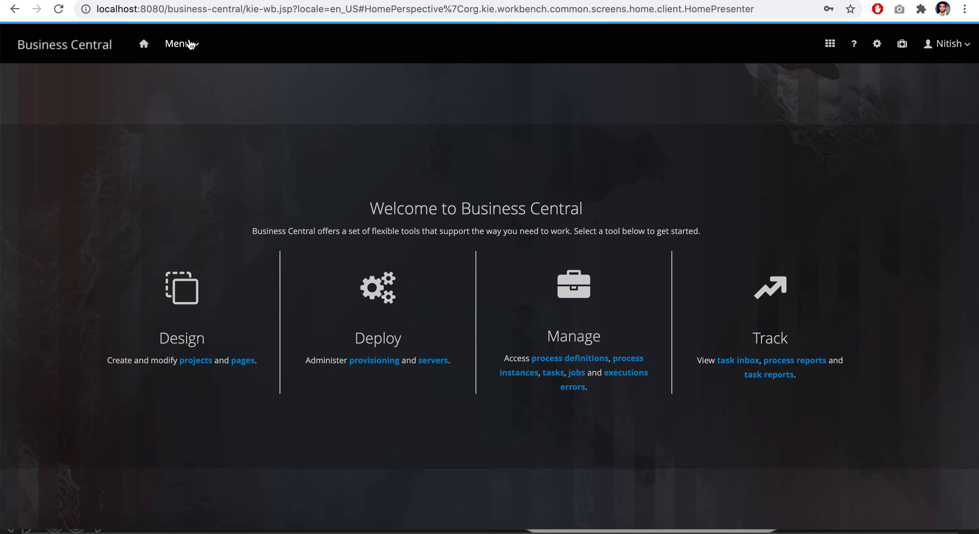
Open the reserved Manager Approval task from the managed tasks and release it
left_click(183, 43)
left_click(514, 165)
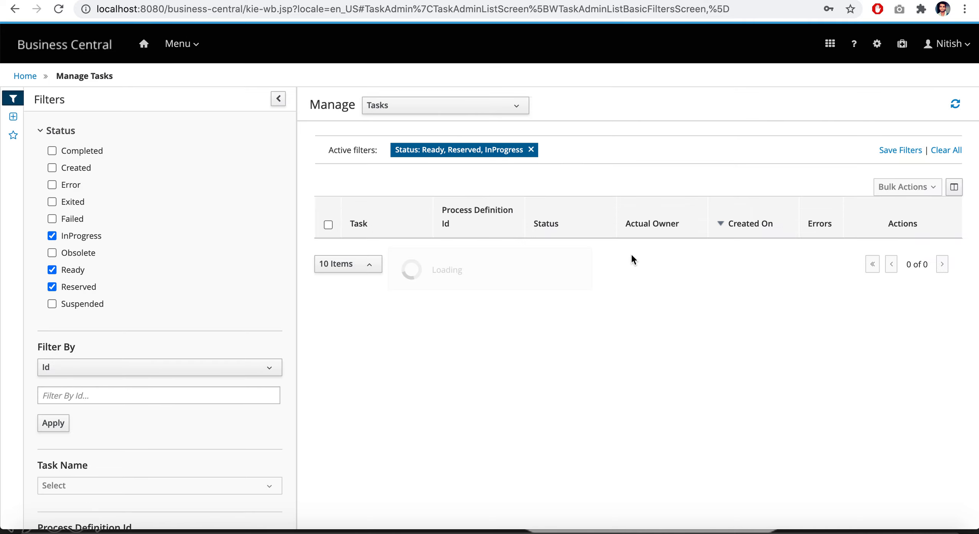
left_click(588, 254)
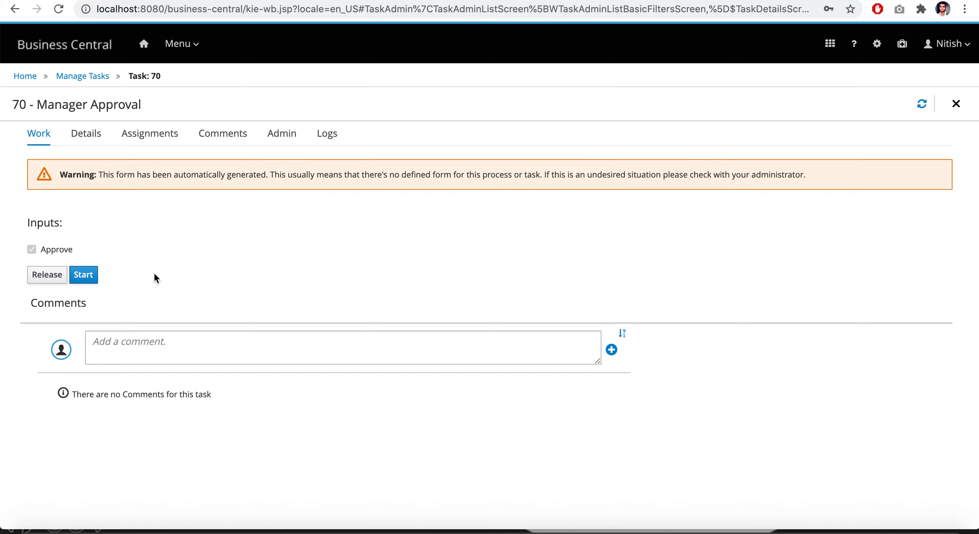
left_click(47, 281)
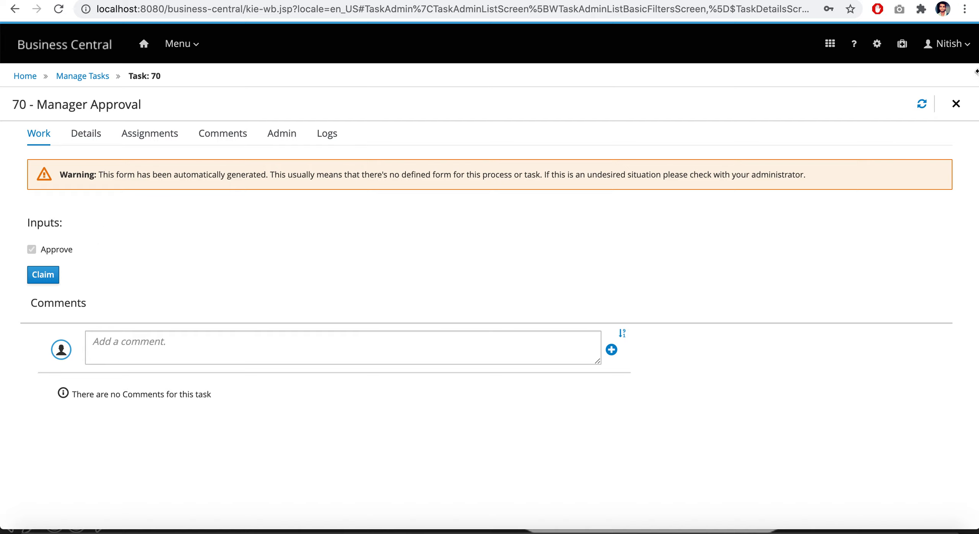
Log out of the task owner's account and sign back in as wbadmin, entering the account password
left_click(946, 44)
left_click(916, 89)
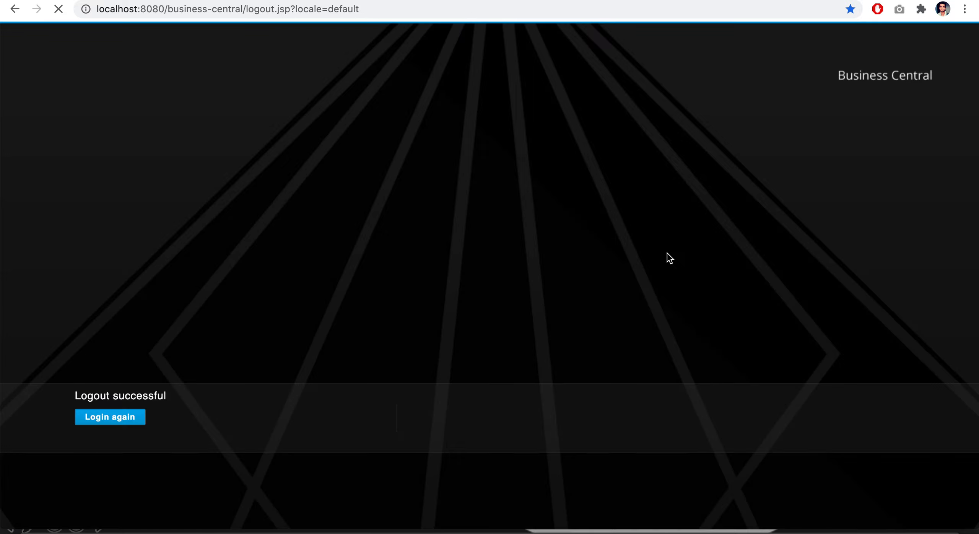
left_click(144, 417)
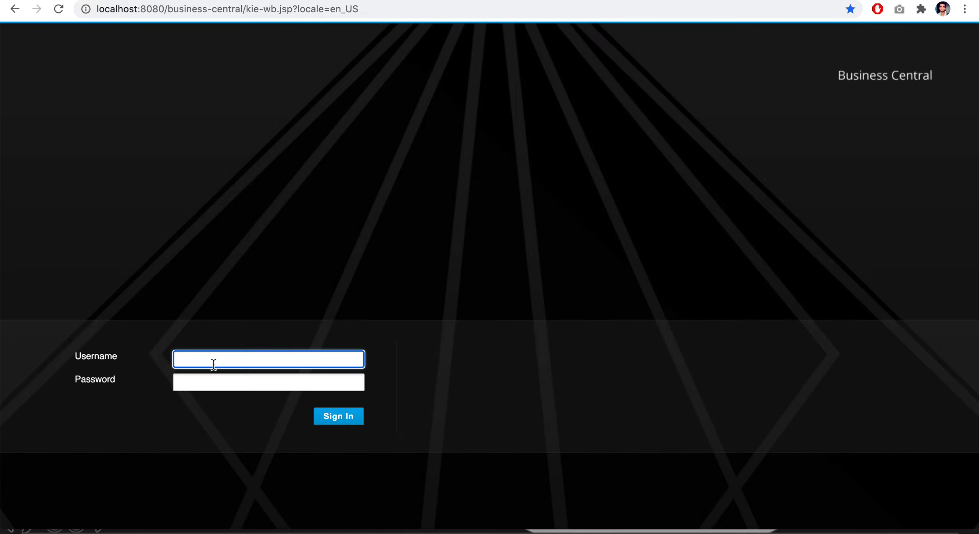
type("wbadmin")
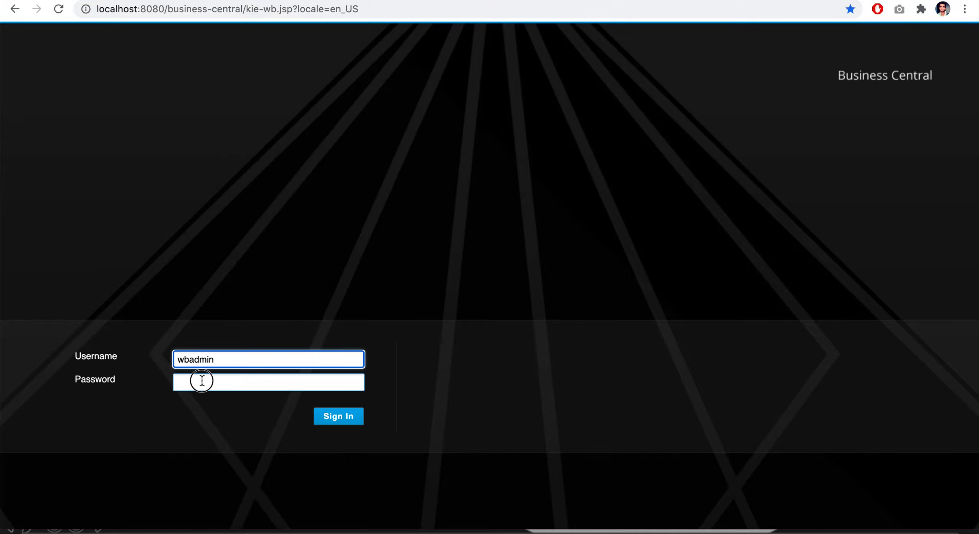
left_click(202, 381)
type("w")
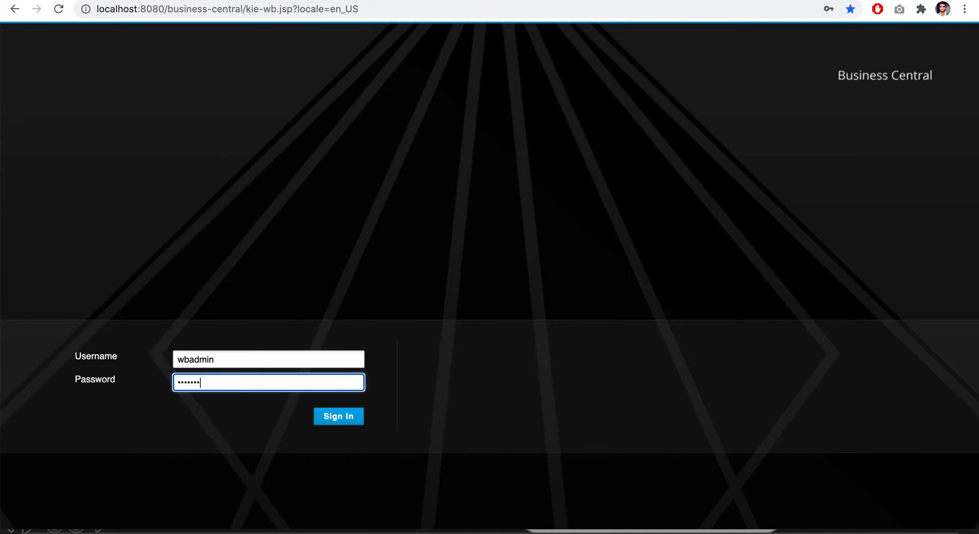
left_click(356, 419)
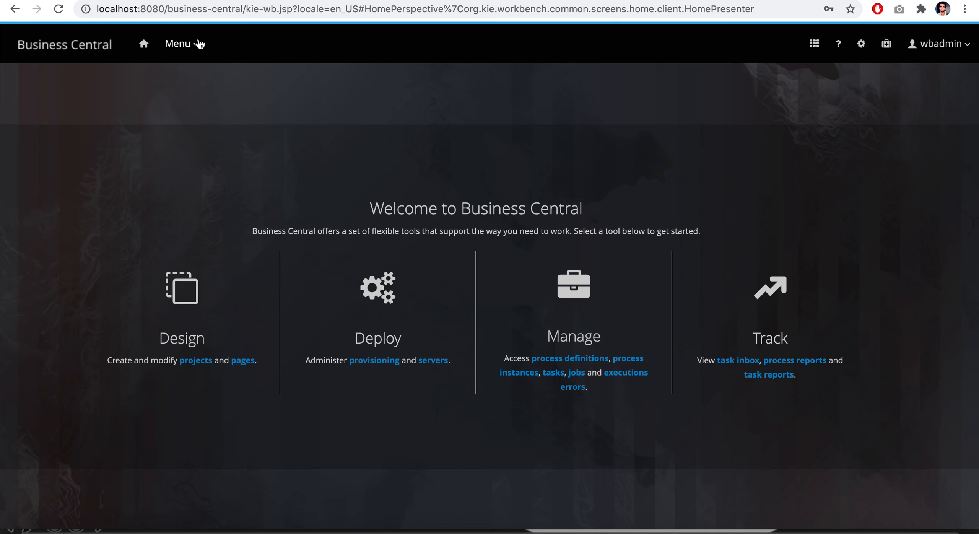
Open the released Manager Approval task from the managed tasks, claim it as wbadmin and start it
left_click(199, 44)
left_click(516, 164)
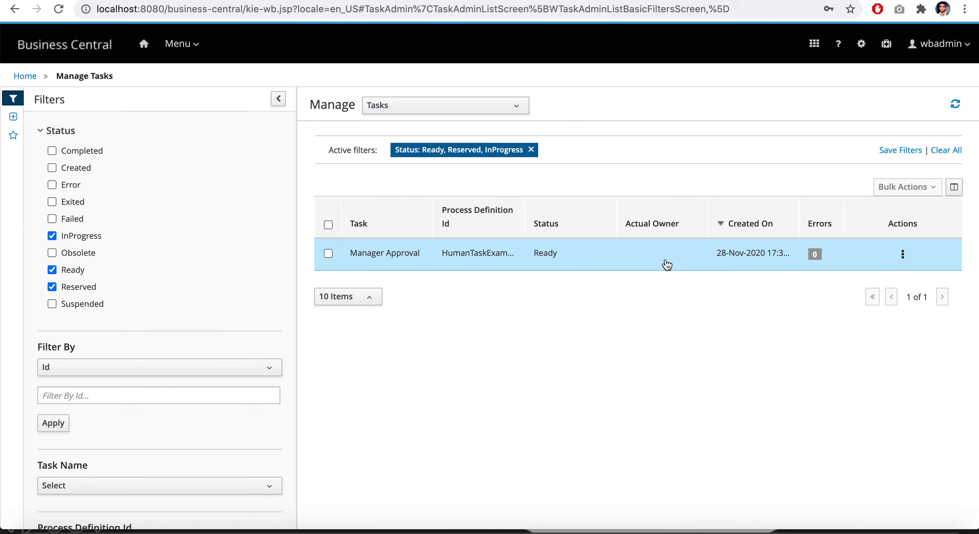
left_click(537, 263)
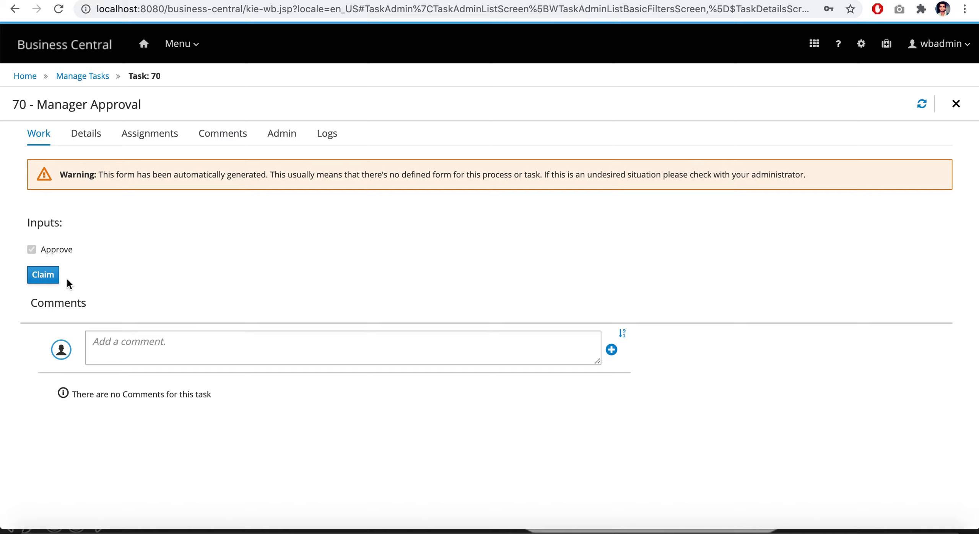
left_click(43, 275)
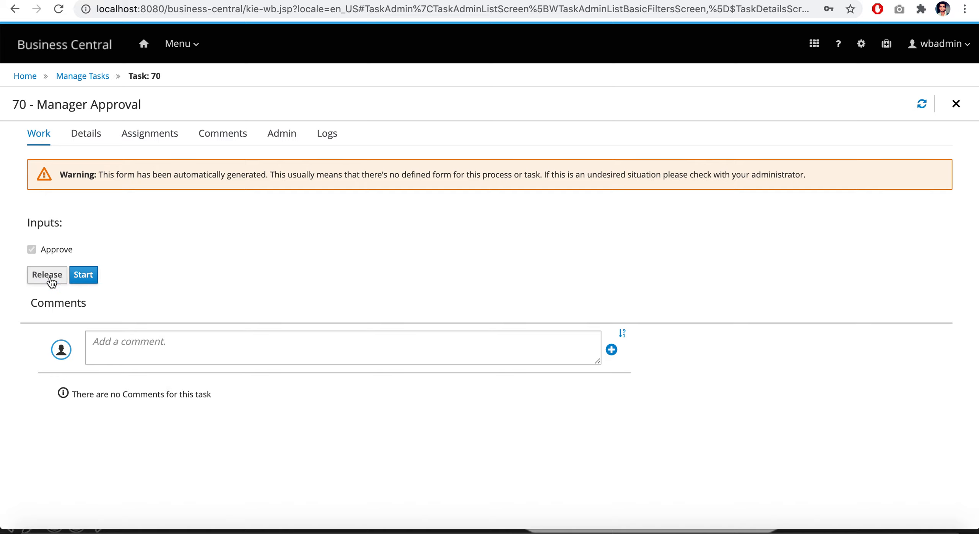
left_click(84, 283)
Reopen the in-progress Manager Approval task from the tasks list and complete it, and check the script task's printed message in Terminal
left_click(89, 73)
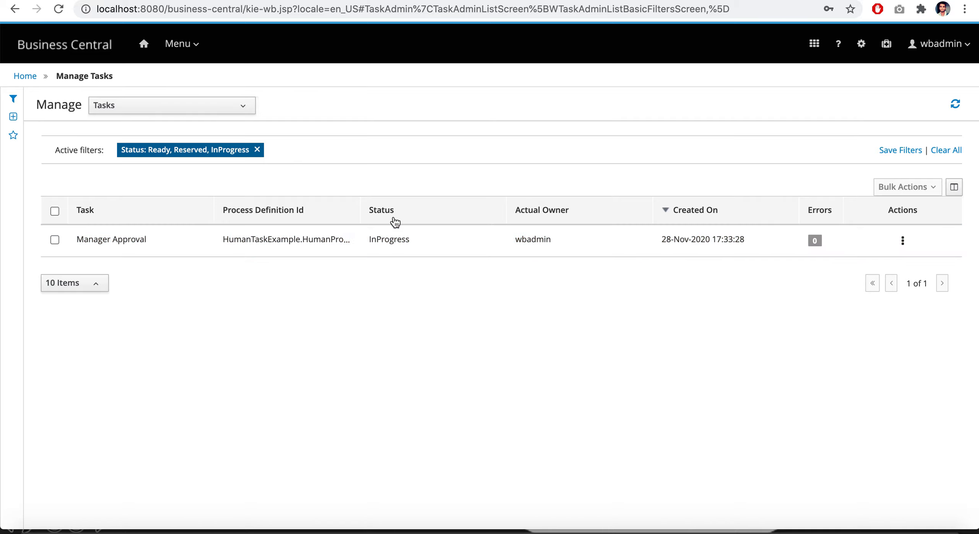
left_click(397, 238)
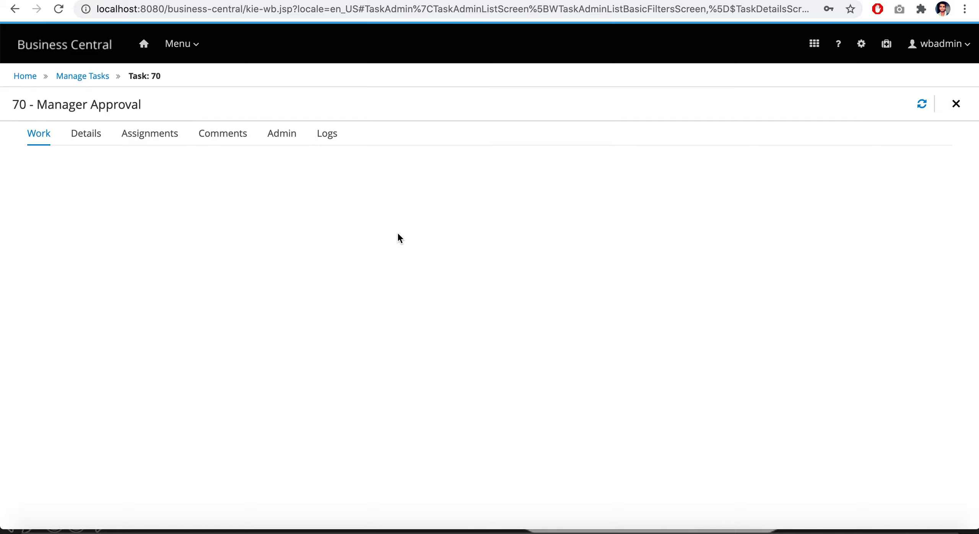
left_click(131, 276)
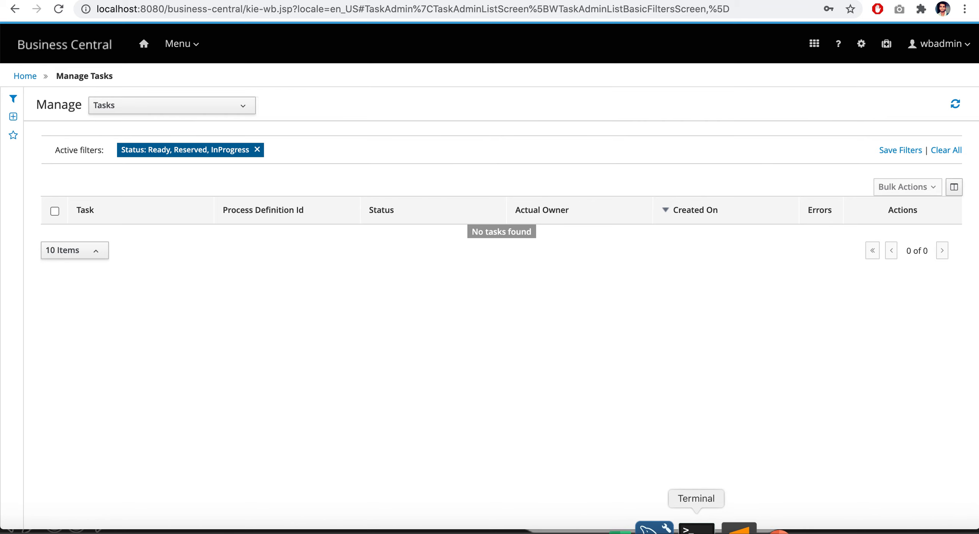
left_click(697, 528)
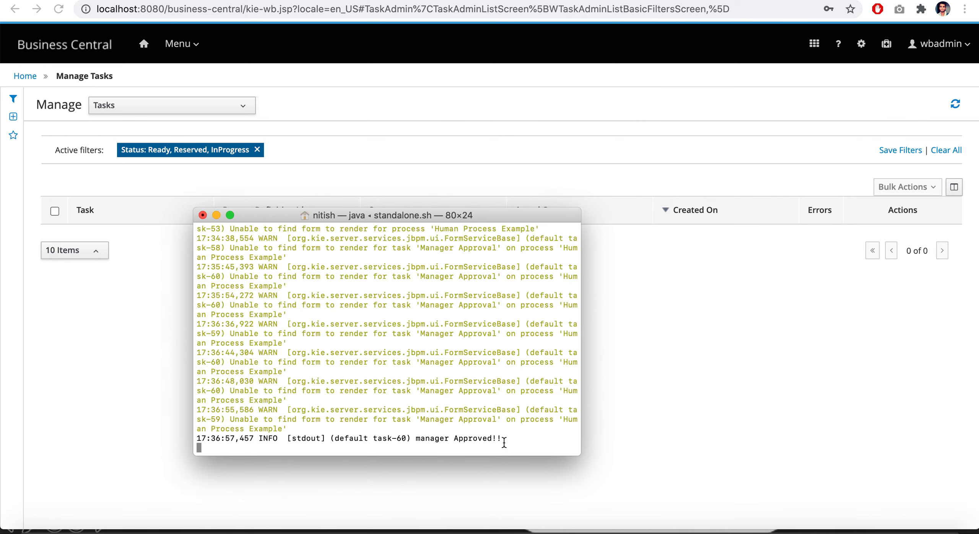
left_click(216, 215)
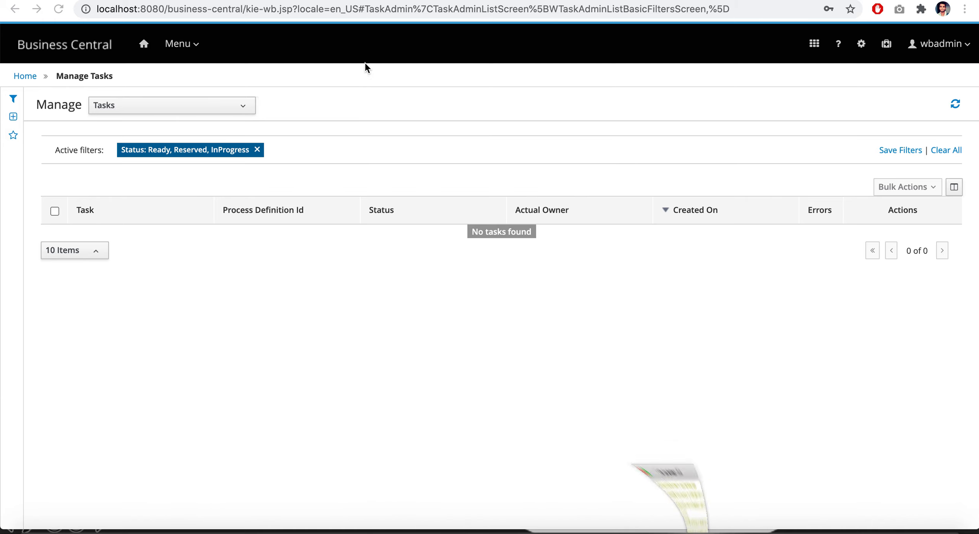
Return to the home page and check the list of active process instances
left_click(185, 46)
left_click(516, 166)
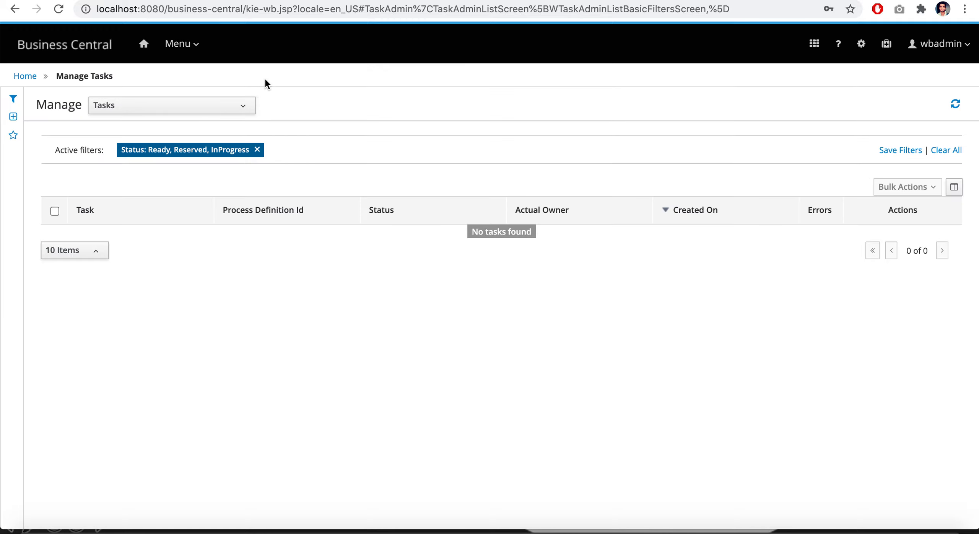
left_click(177, 44)
left_click(518, 167)
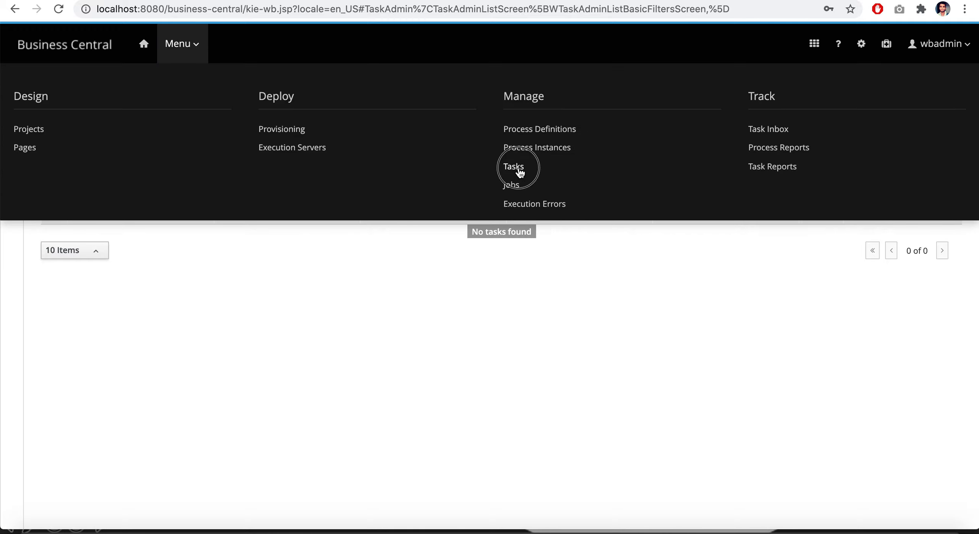
left_click(27, 78)
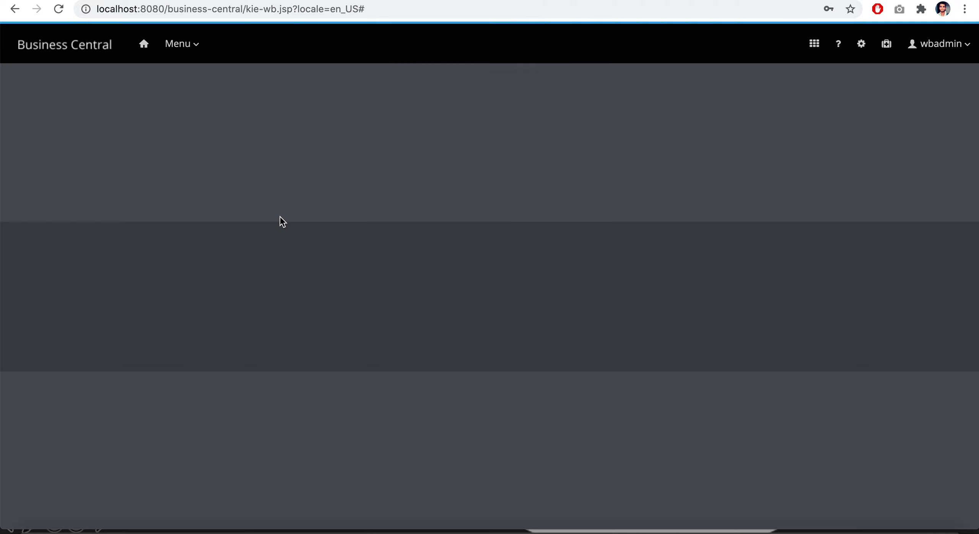
left_click(195, 45)
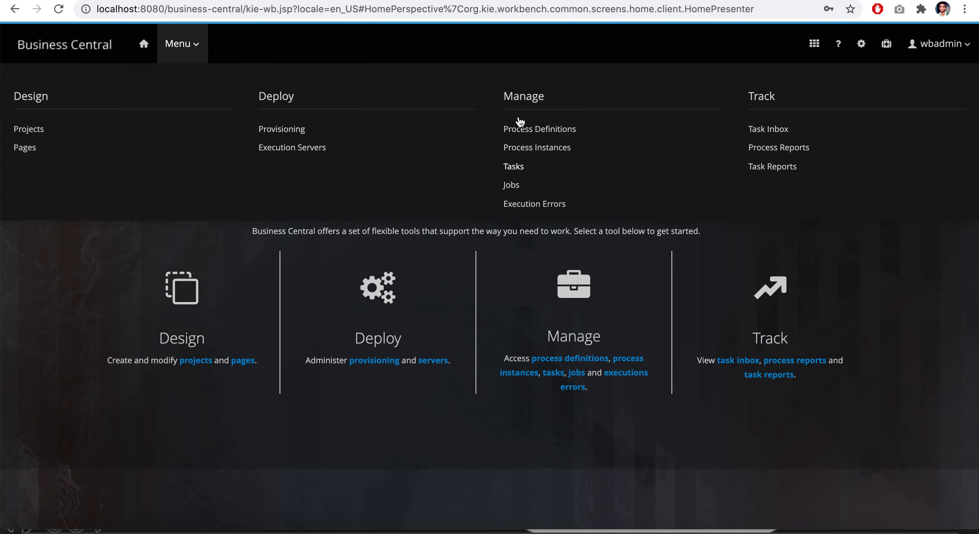
left_click(542, 146)
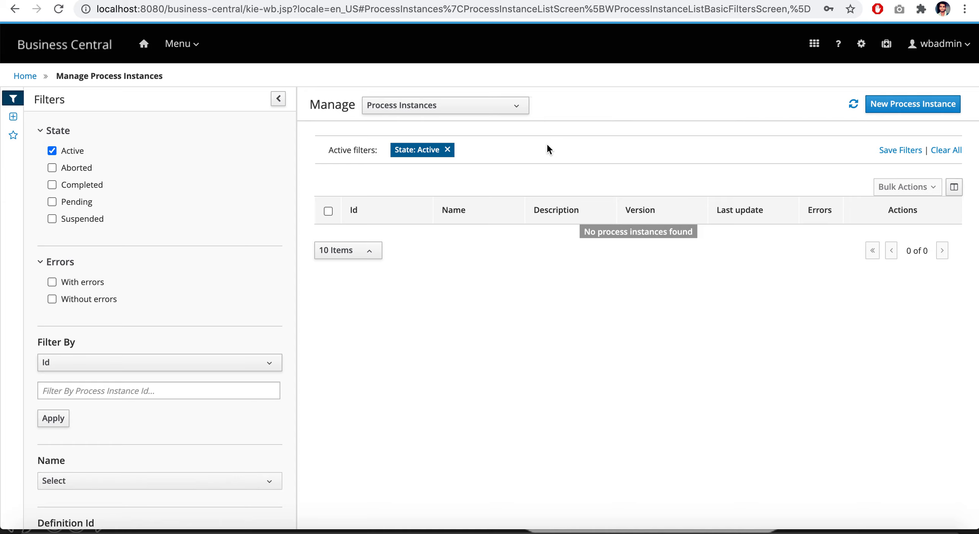
Include completed process instances in the list and view the diagram of Human Process Example instance 136
left_click(52, 184)
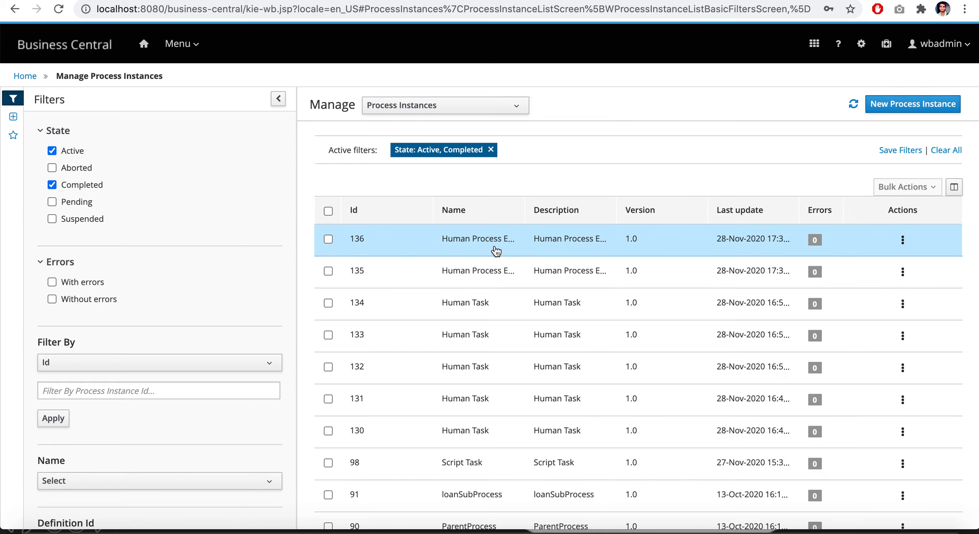
left_click(496, 252)
left_click(344, 135)
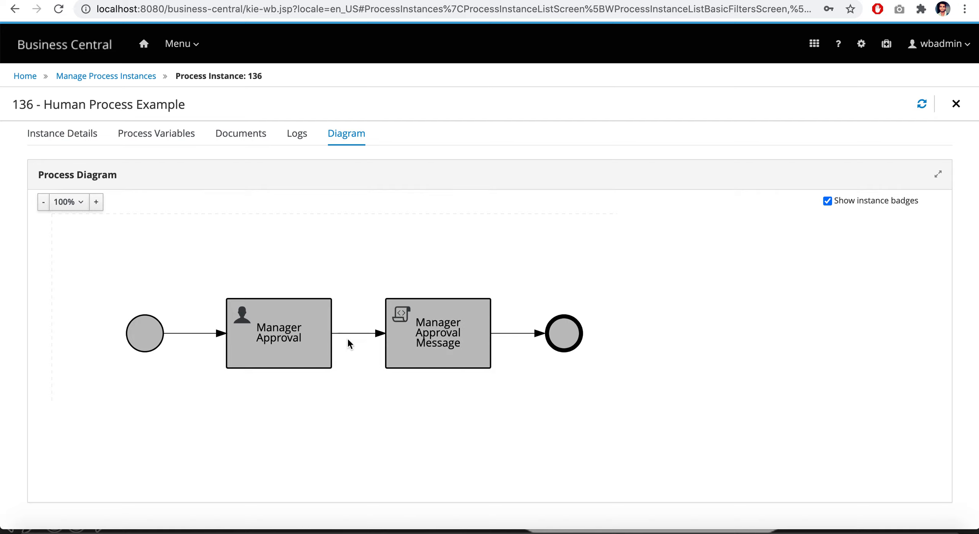
Review the completed instance's details, process variables, documents and event logs, ending on its process diagram
left_click(60, 134)
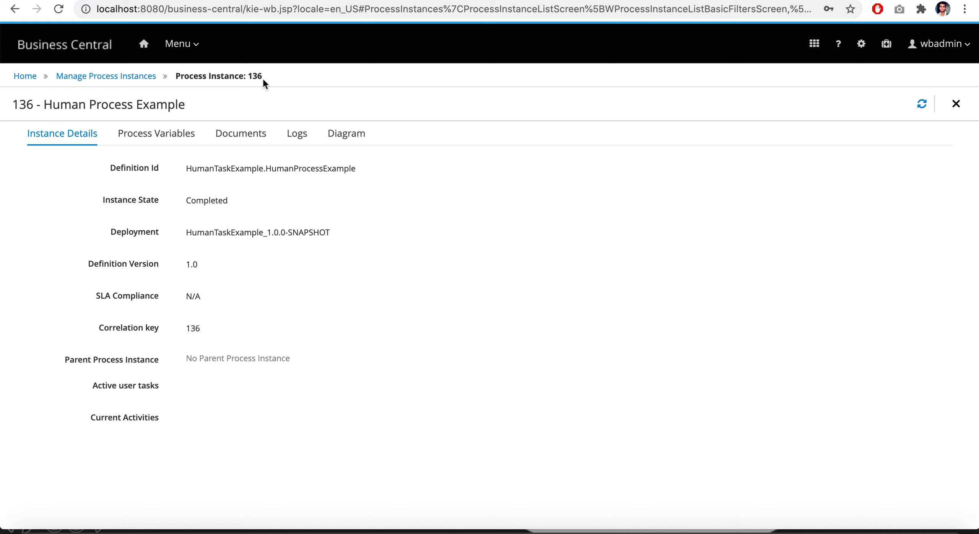
left_click(178, 133)
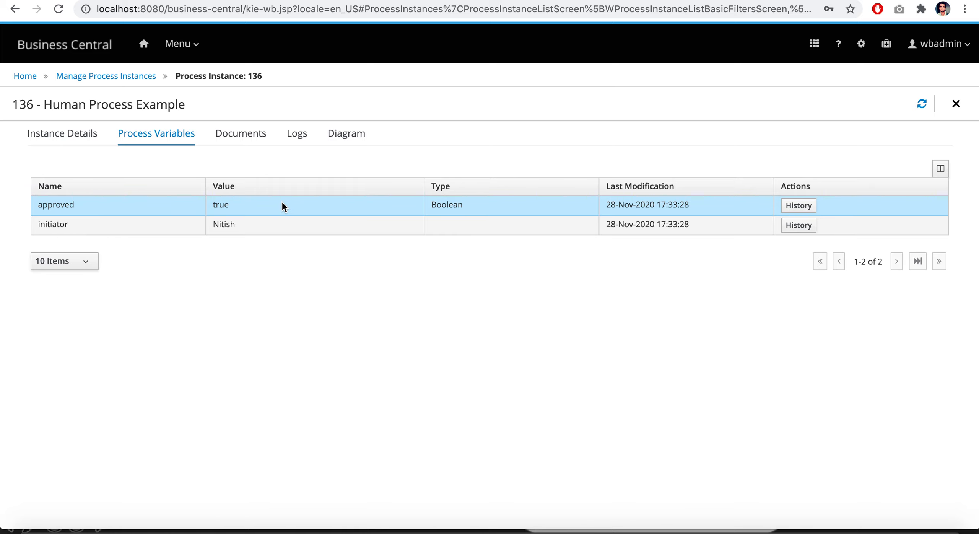
left_click(260, 136)
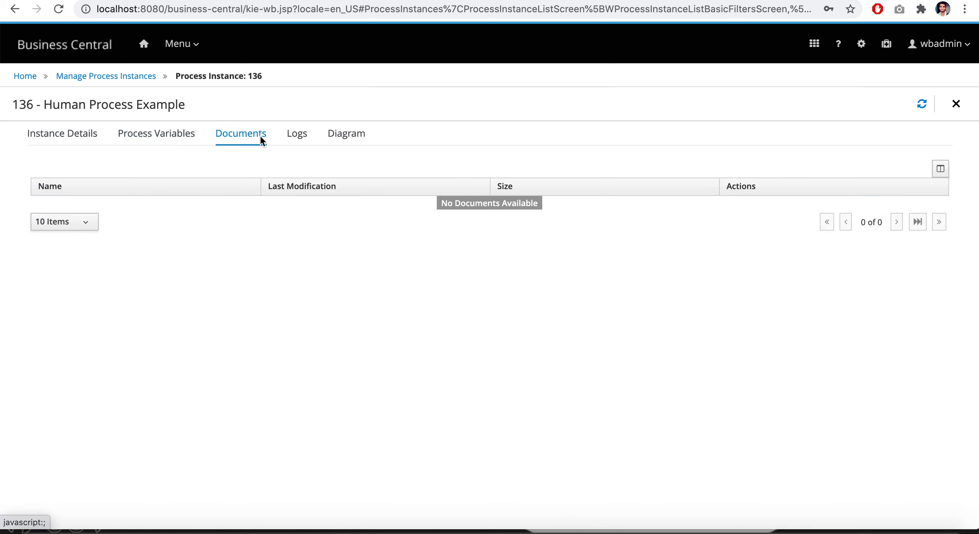
left_click(302, 135)
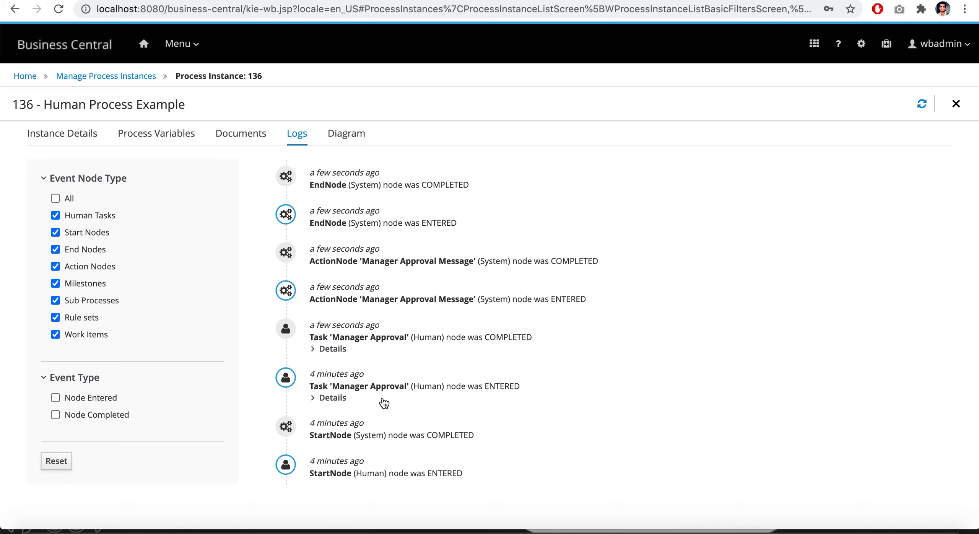
left_click(346, 134)
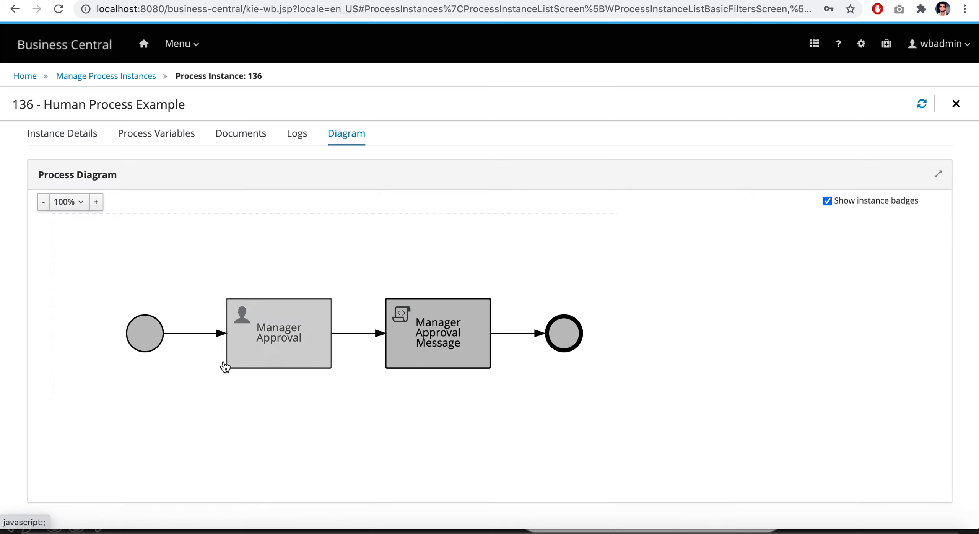